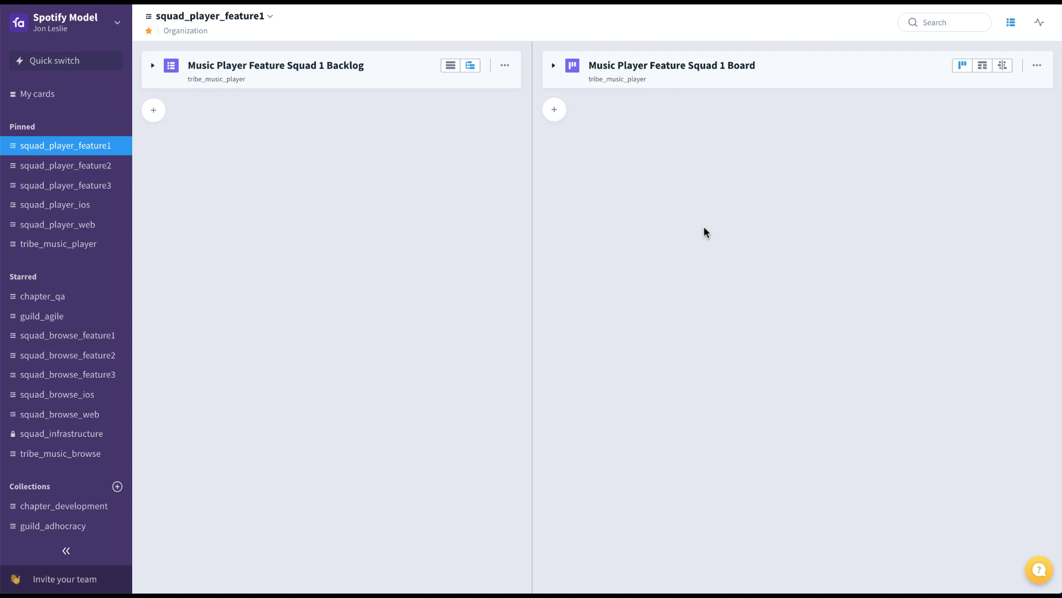
Open the squad_player_feature1 collection with its empty Squad 1 Backlog and Board.
click(113, 145)
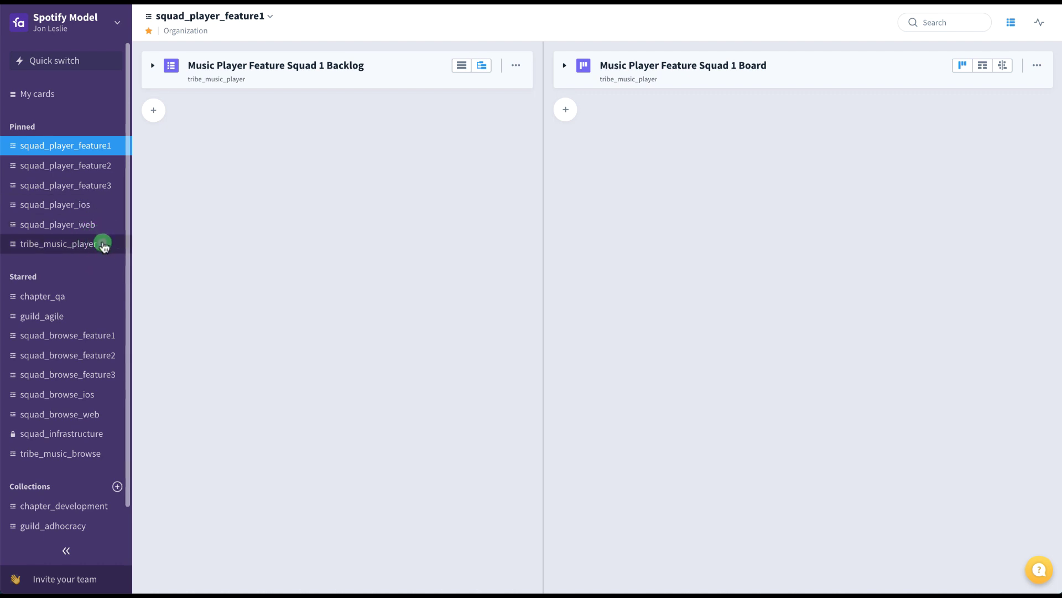
click(107, 459)
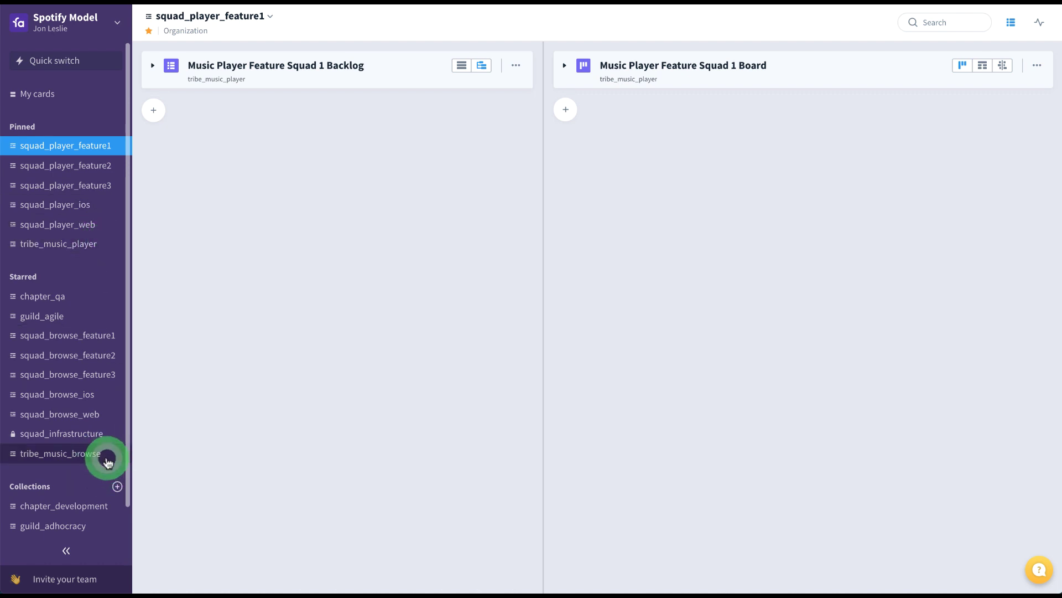
click(101, 300)
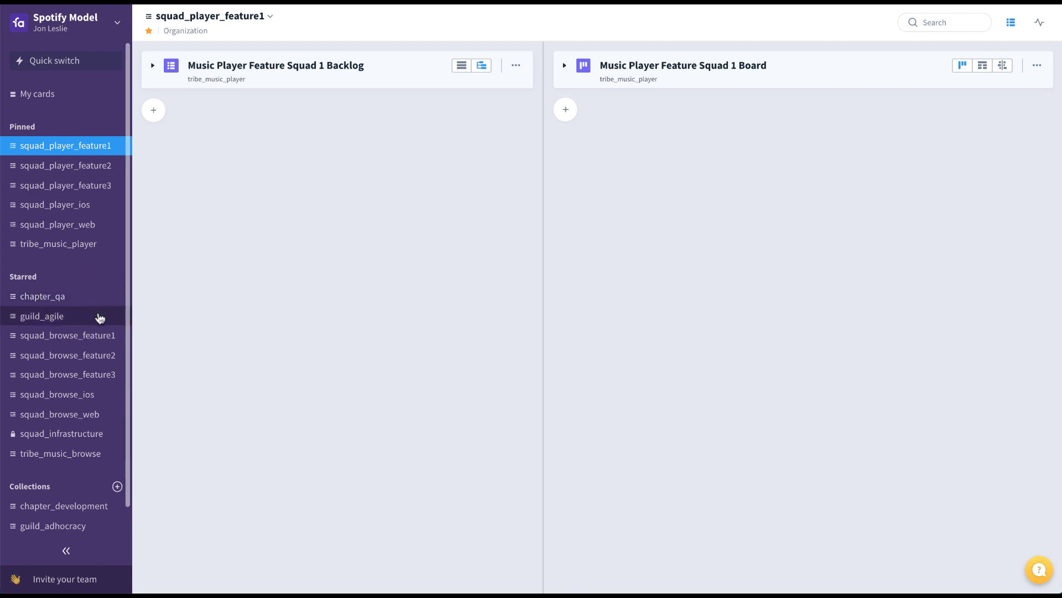
click(99, 313)
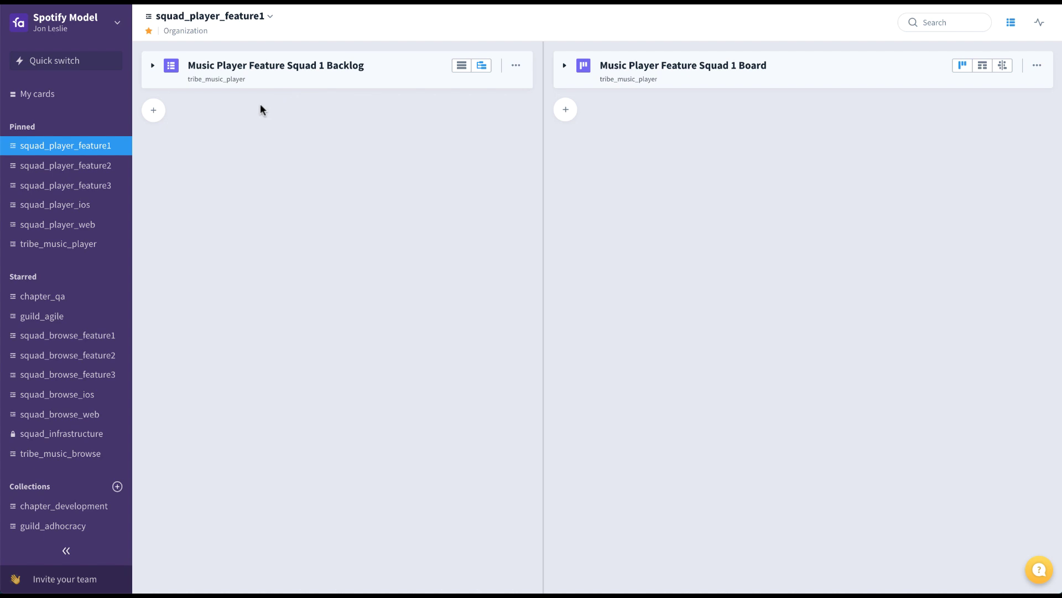
Expand the Squad 1 Backlog and Board, collapse the sidebar, and widen the backlog pane.
click(152, 66)
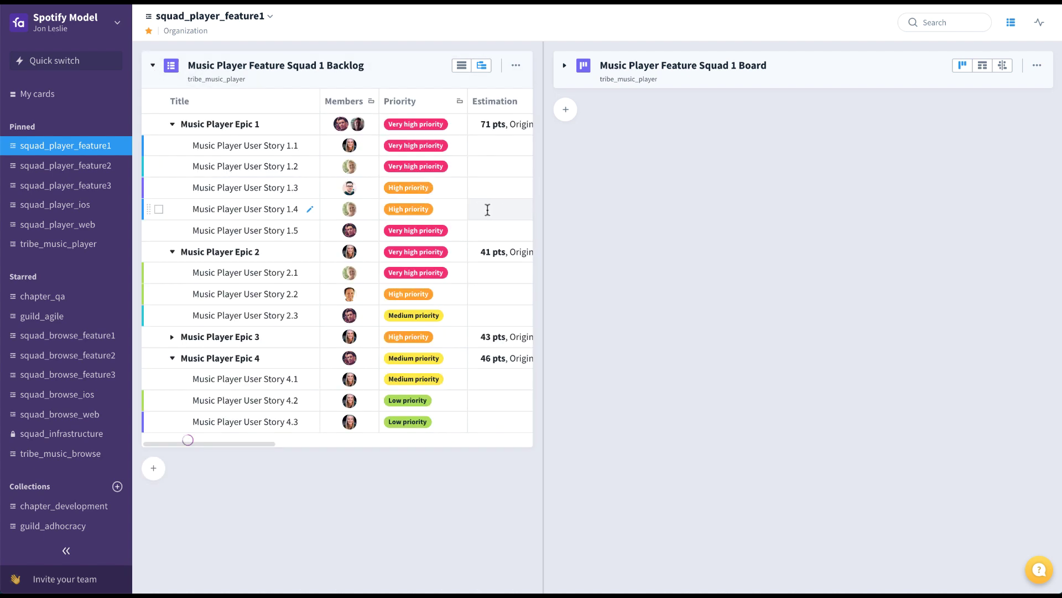
click(564, 66)
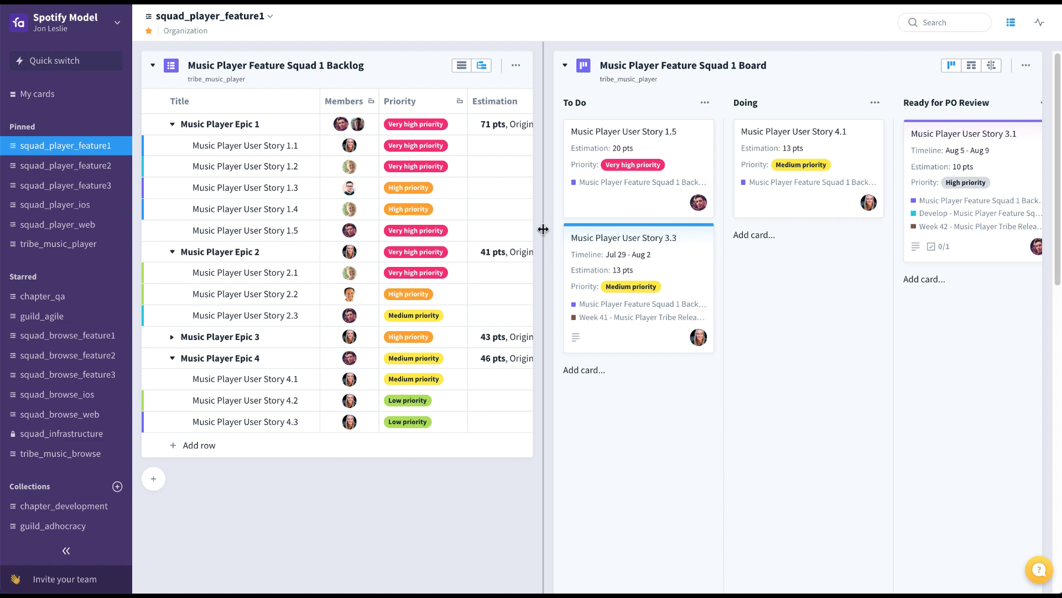
click(67, 551)
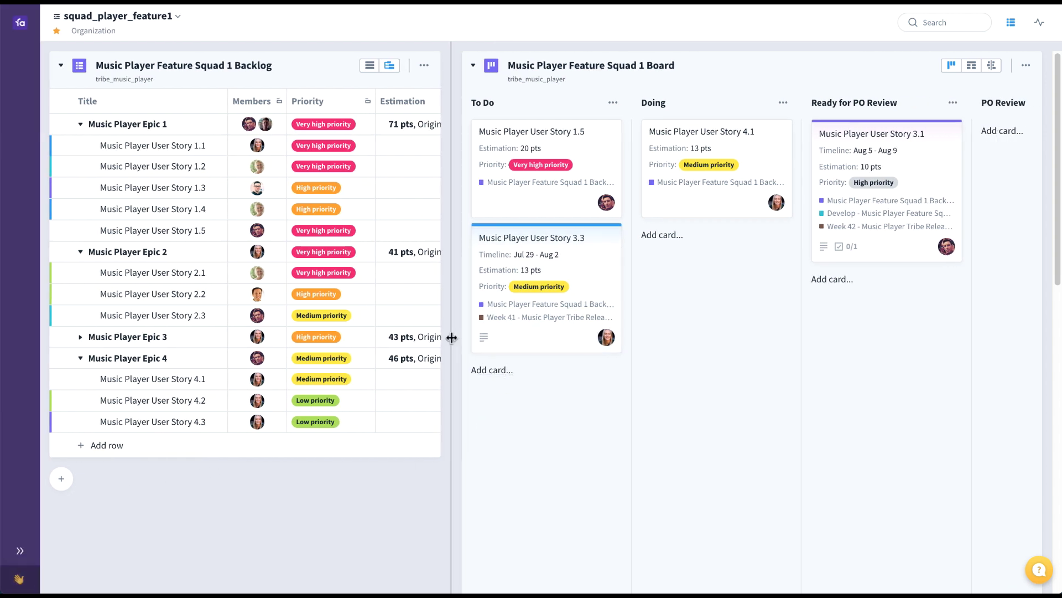
drag(450, 335, 914, 335)
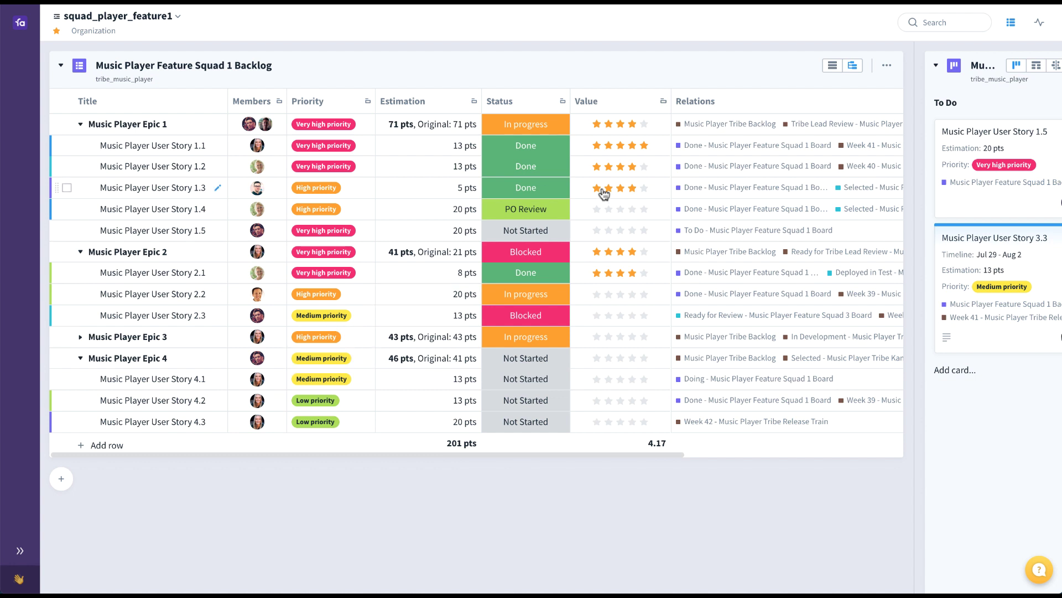
scroll(740, 178, right, 4)
scroll(740, 178, right, 2)
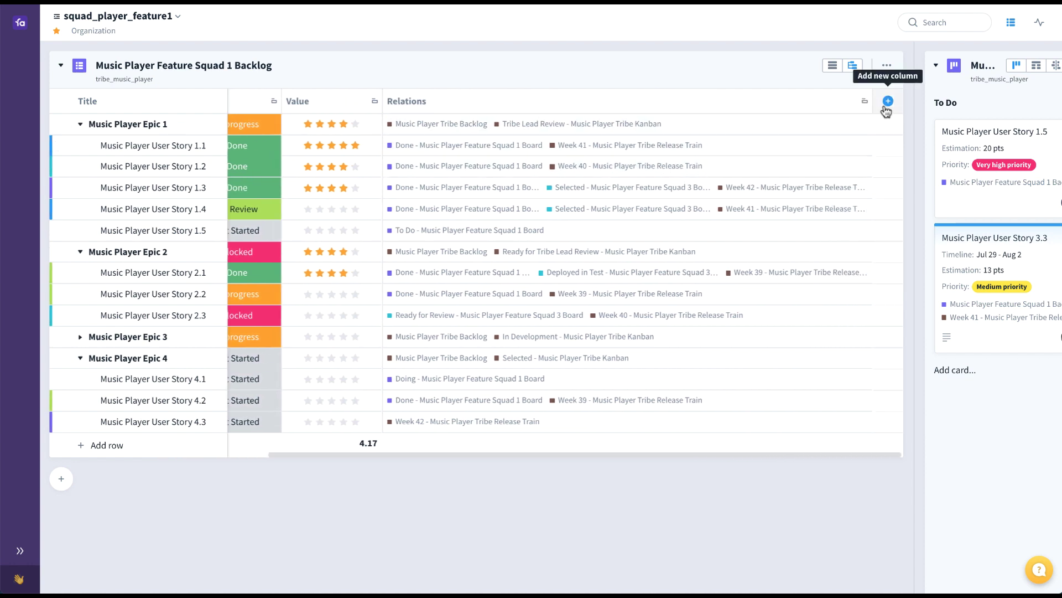
scroll(830, 171, left, 6)
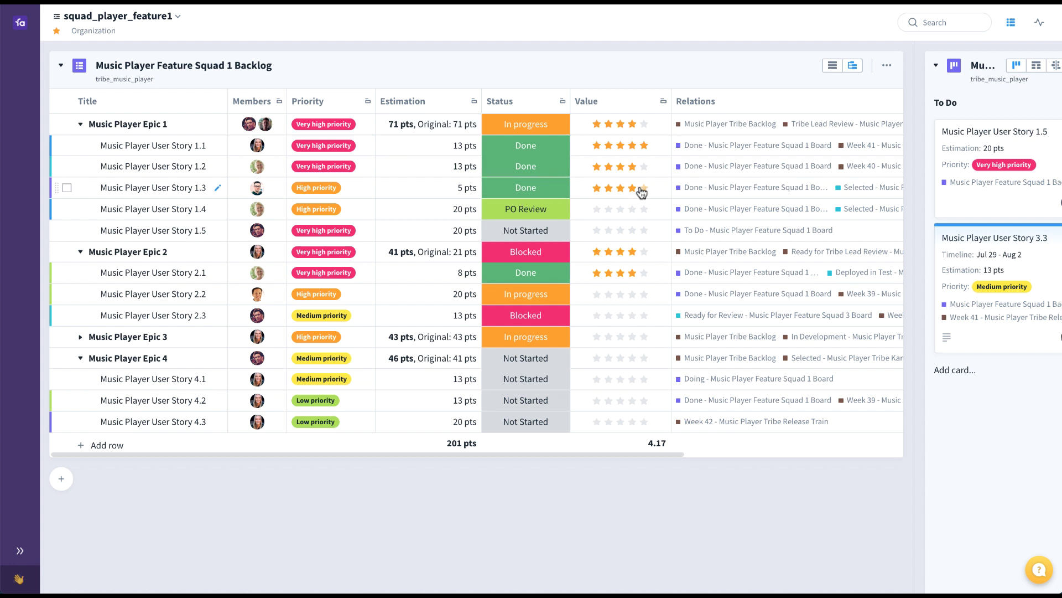
scroll(720, 191, right, 3)
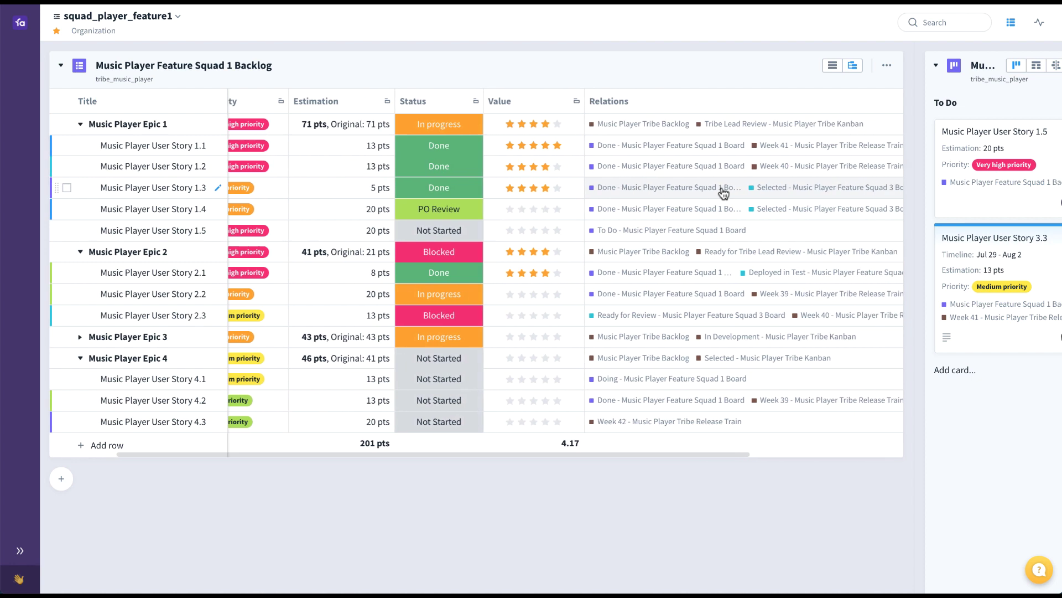
scroll(723, 193, right, 1)
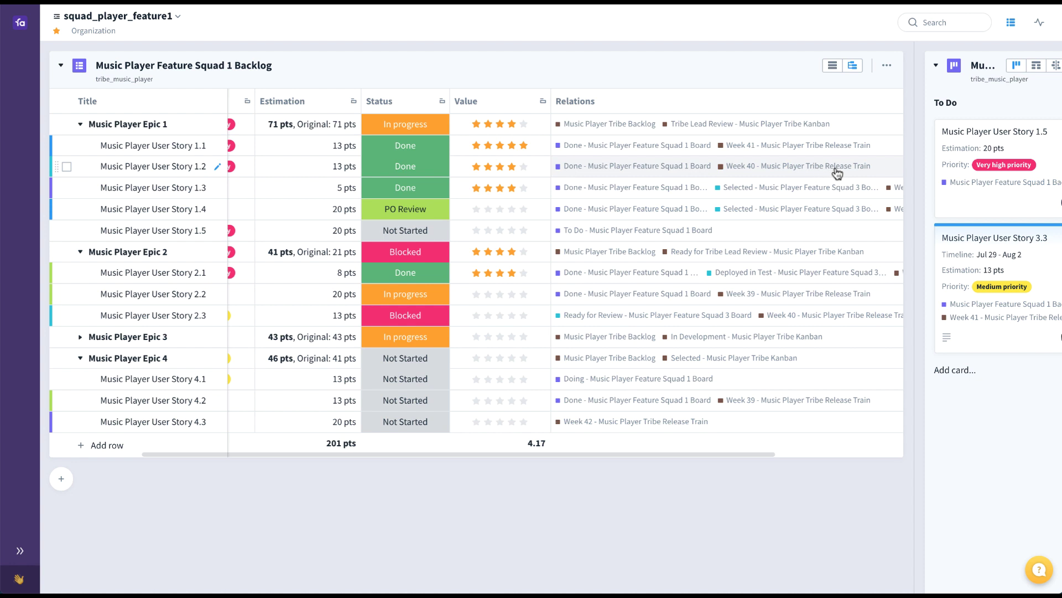
Insert a row titled 'Music Player User Story 1.6' under Epic 1 and open it.
click(154, 252)
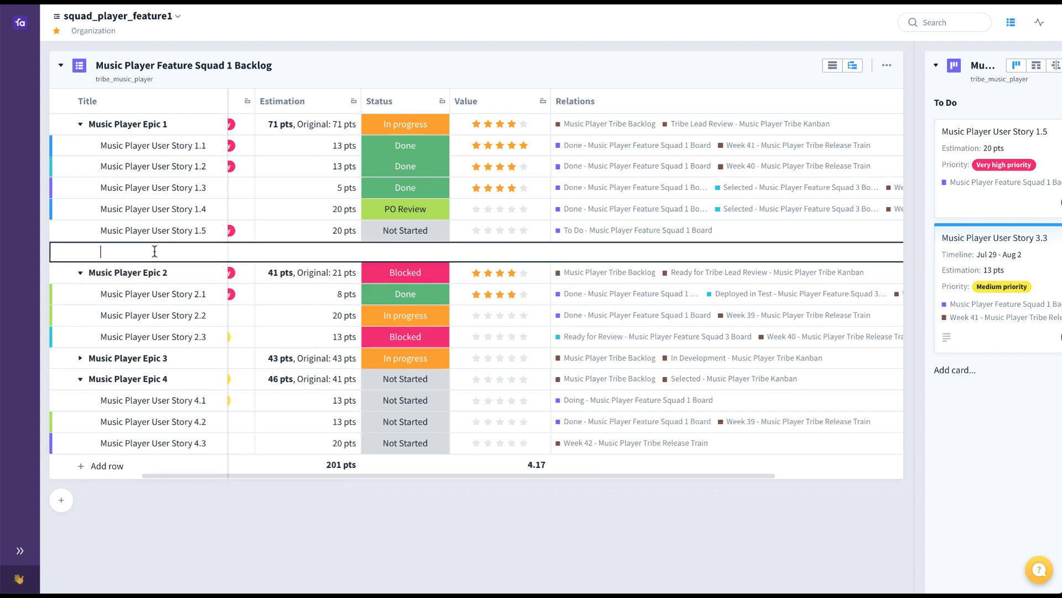
text(Music Player User Story 1.6)
key(Return)
click(150, 250)
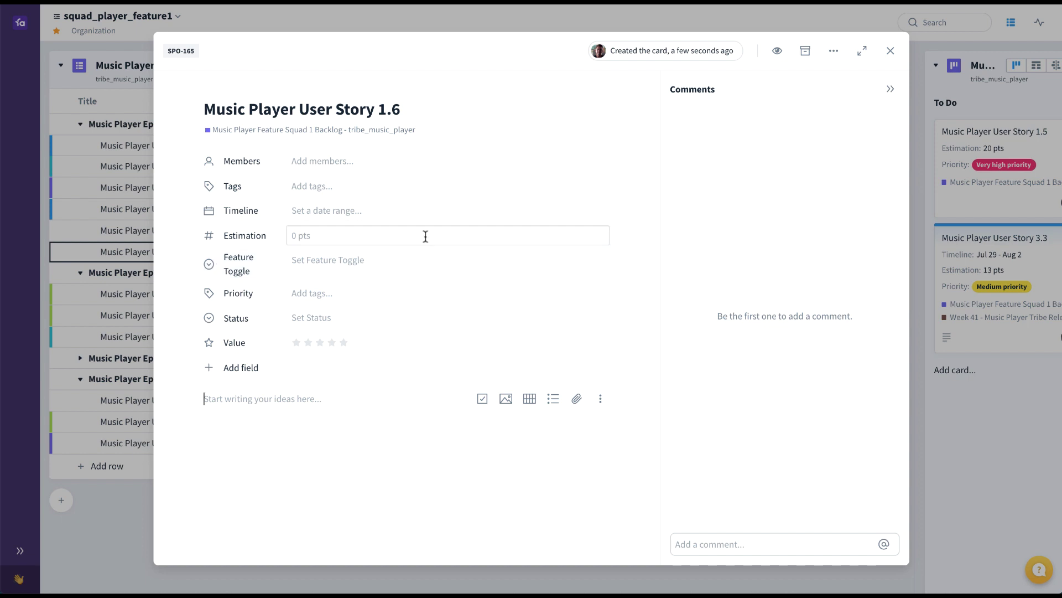
Assign the first suggested member to the story and set its estimation to 13 pts.
click(245, 369)
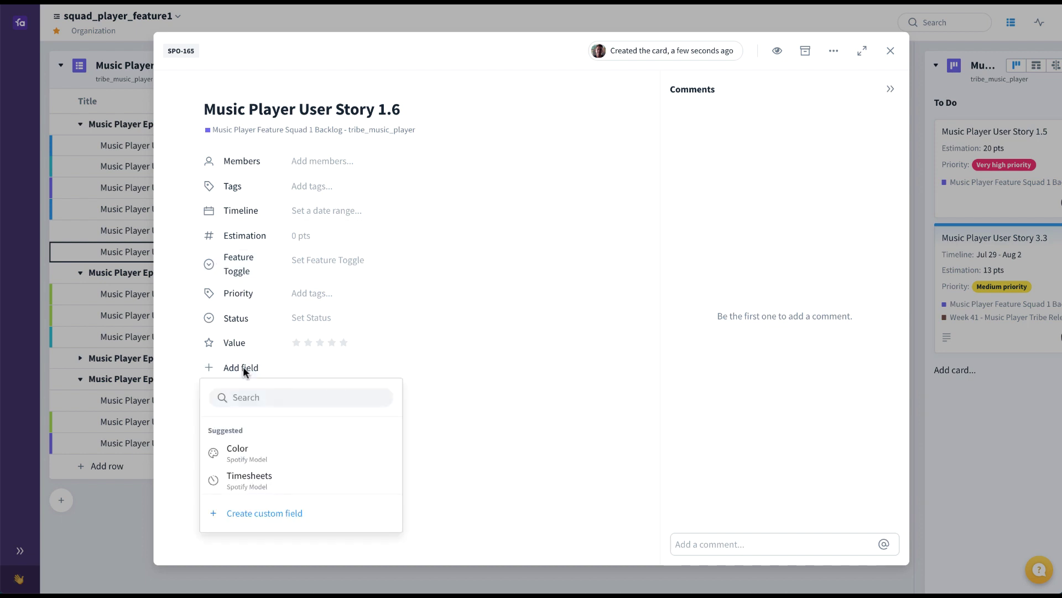
click(182, 253)
click(313, 161)
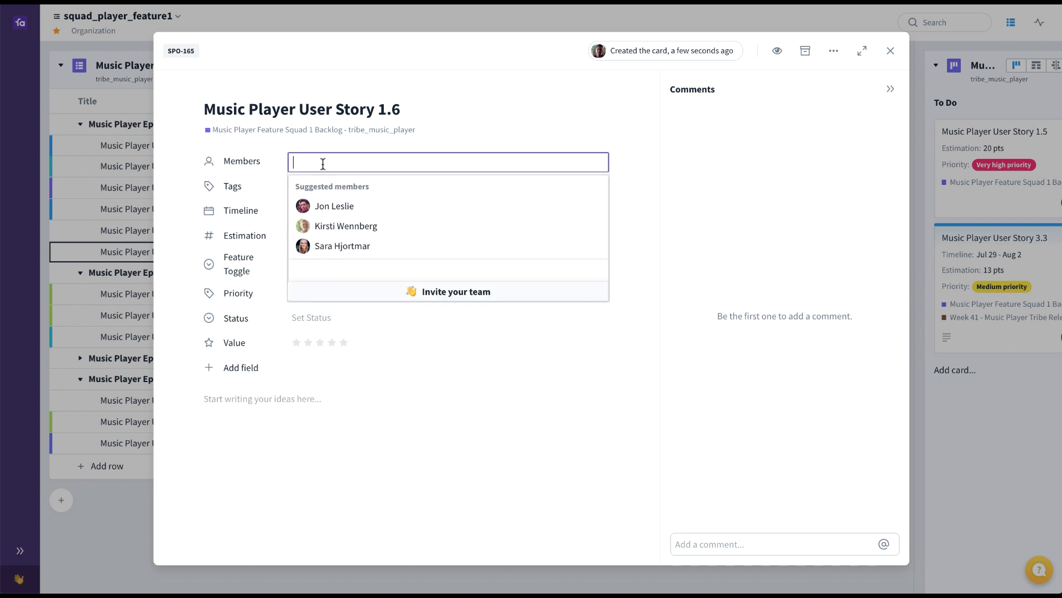
click(331, 205)
click(176, 203)
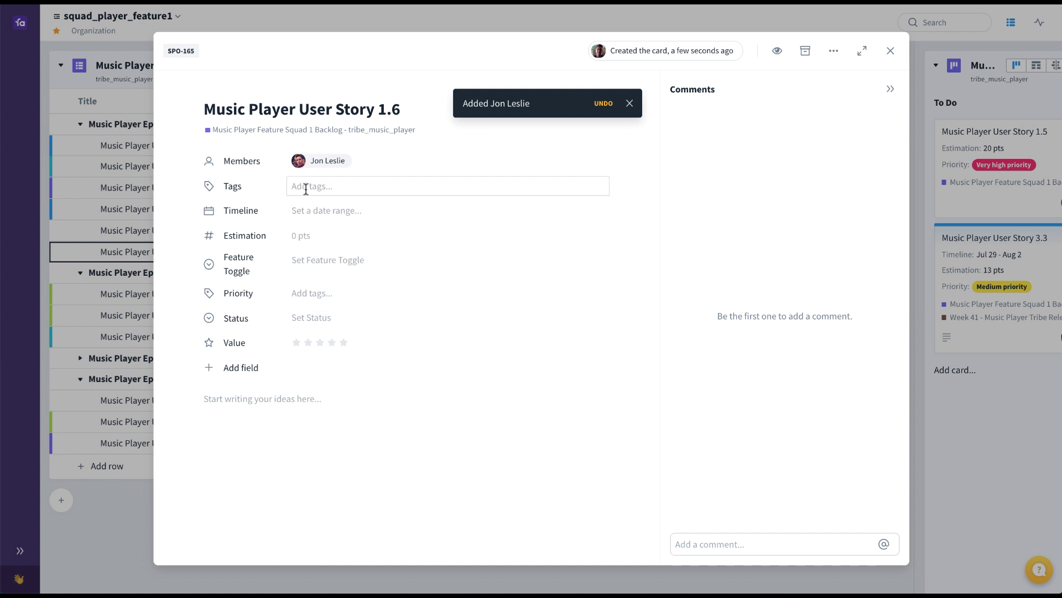
click(318, 234)
text(13)
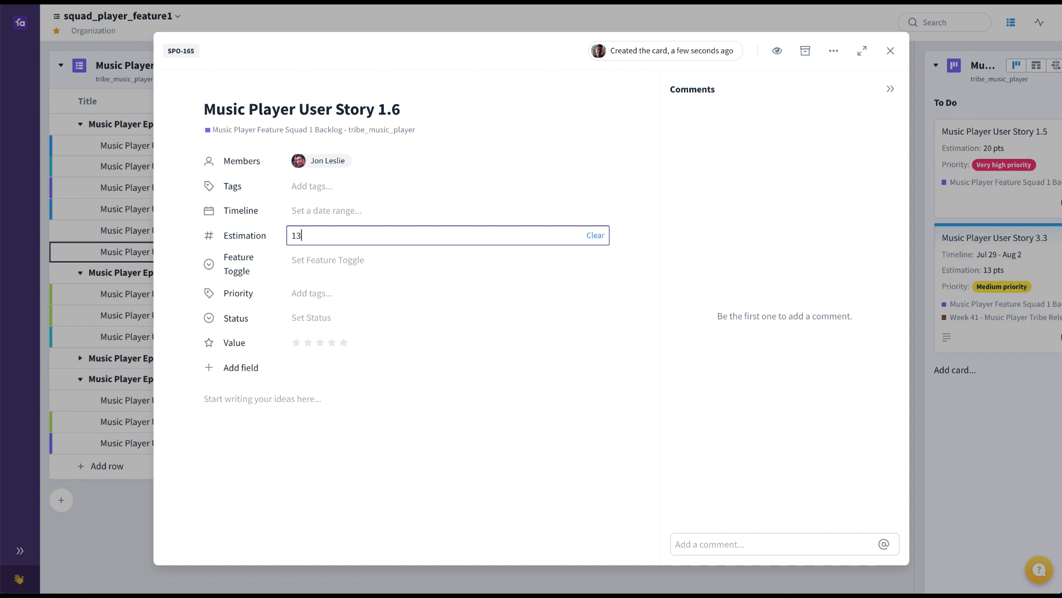
key(Return)
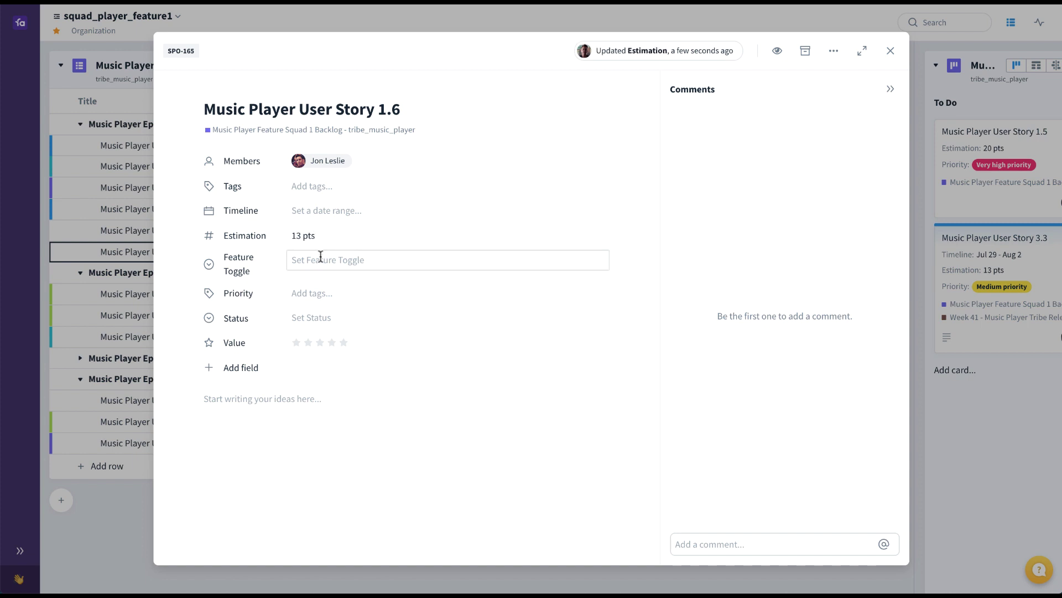
Set the story's priority to Very high priority and its status to Not Started.
click(320, 299)
click(334, 359)
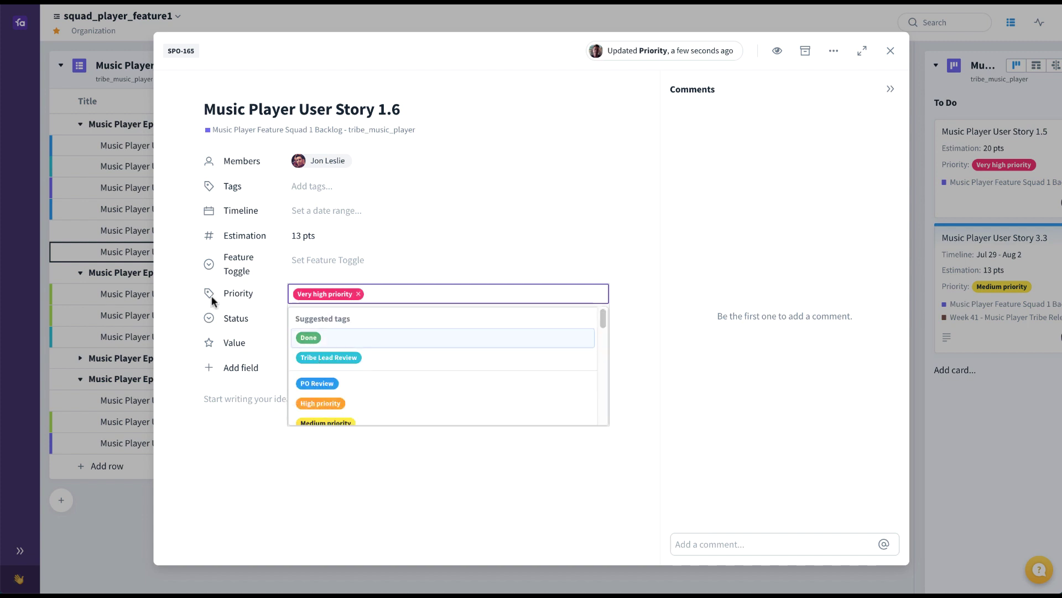
click(166, 267)
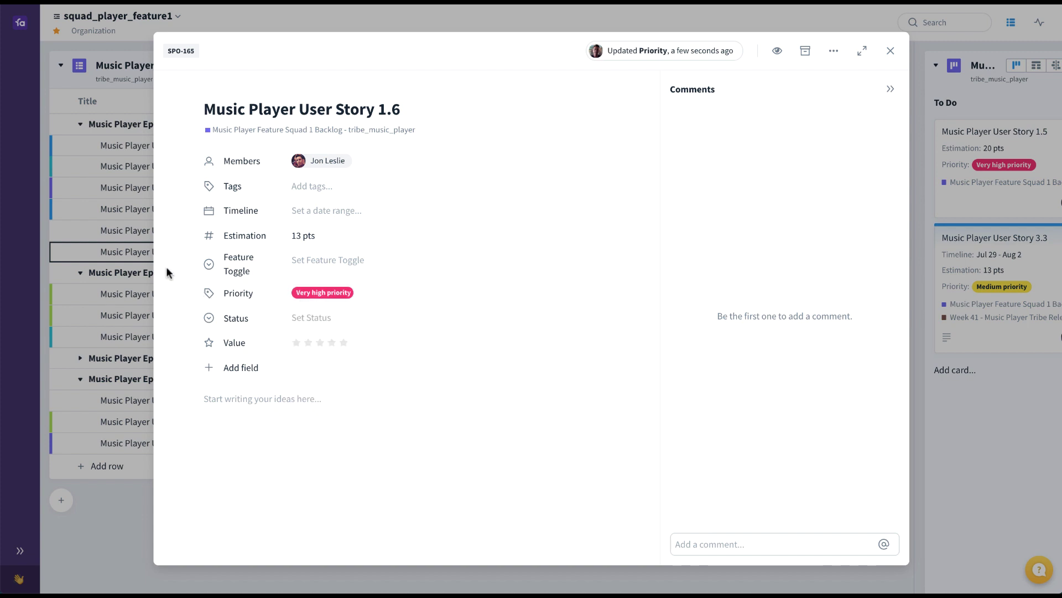
click(356, 318)
click(356, 345)
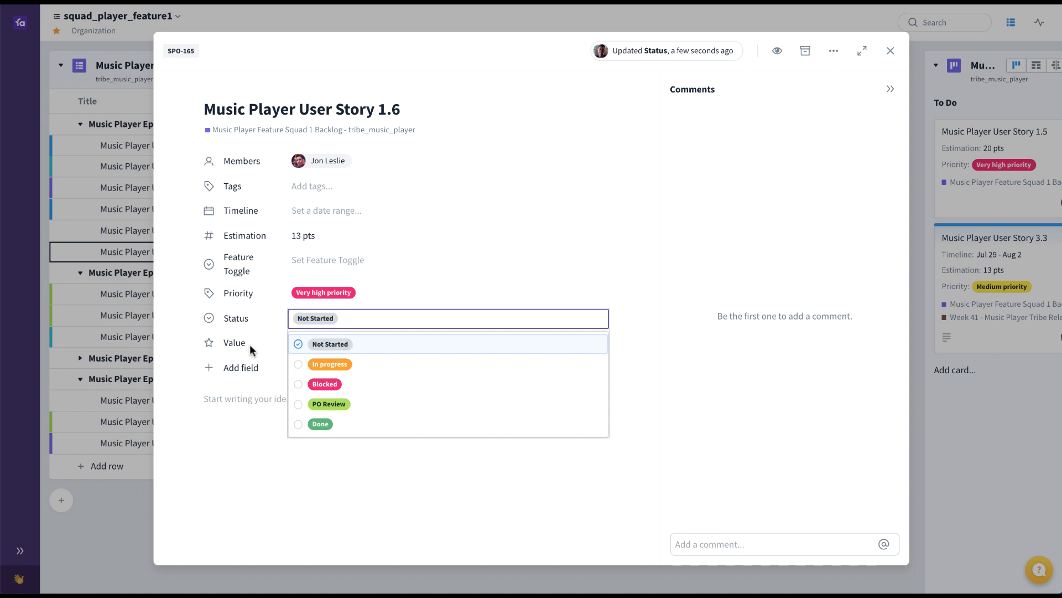
click(180, 339)
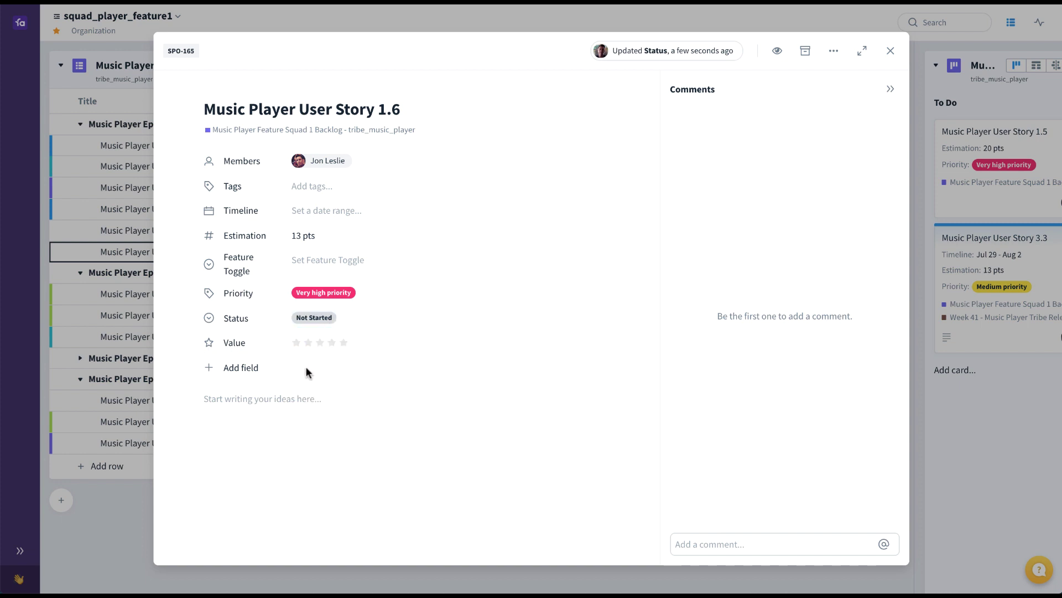
Write the description 'As a user I would like to create playlists of my songs'.
click(296, 400)
text(As a user I would like to create plays)
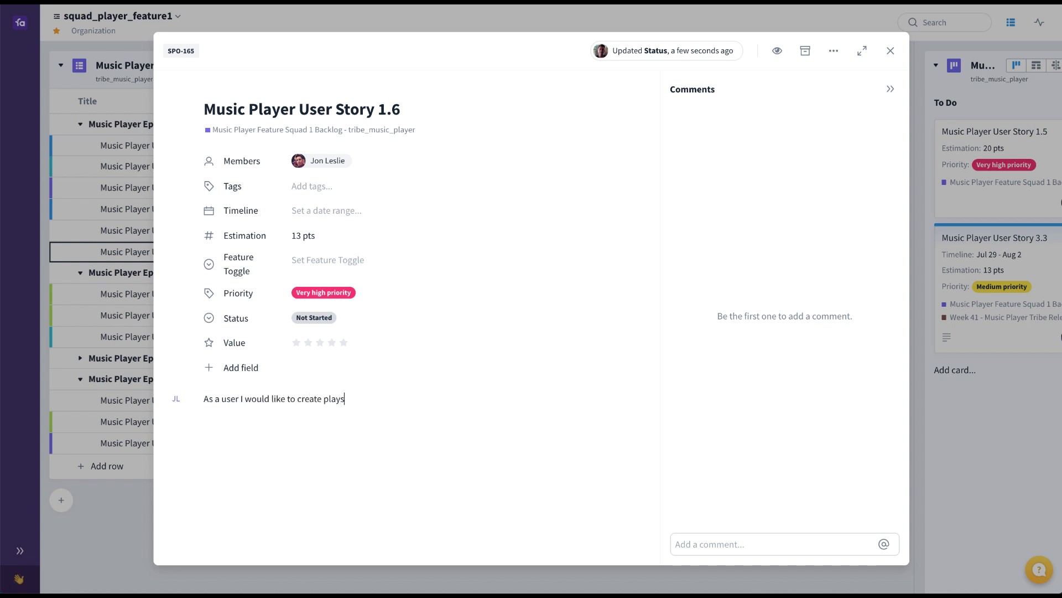
key(BackSpace)
text(lists of my songs)
key(Return)
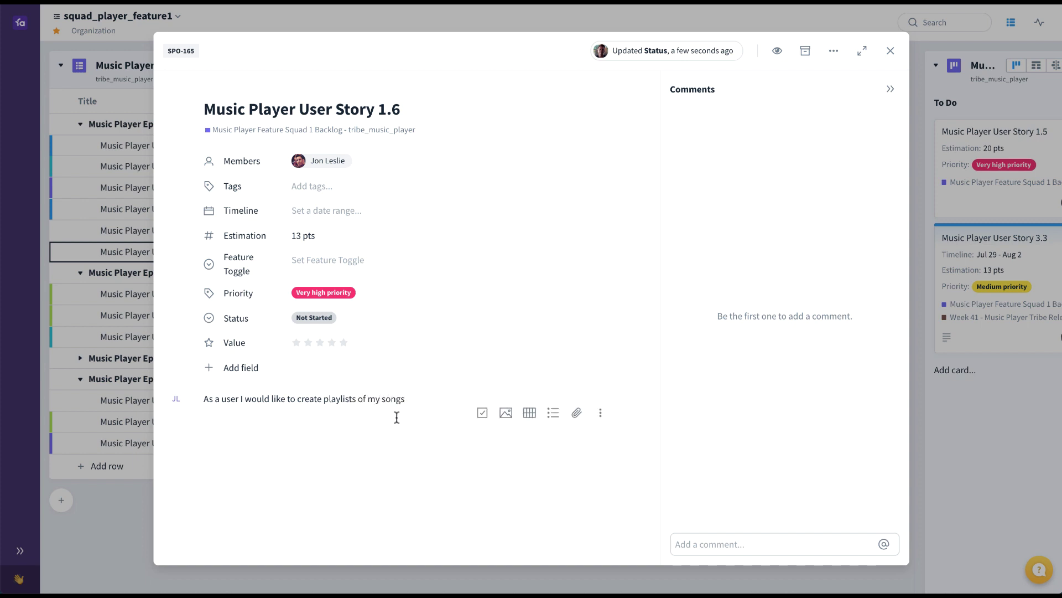
Comment 'This looks good' on the phrase 'of my songs', then browse insertable block types.
drag(417, 404, 358, 399)
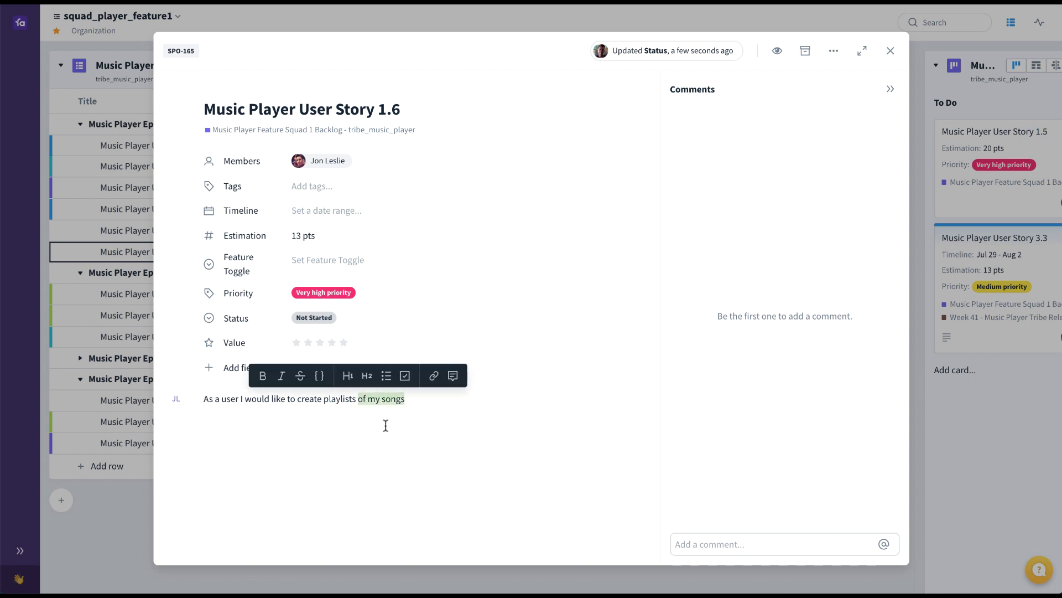
click(453, 376)
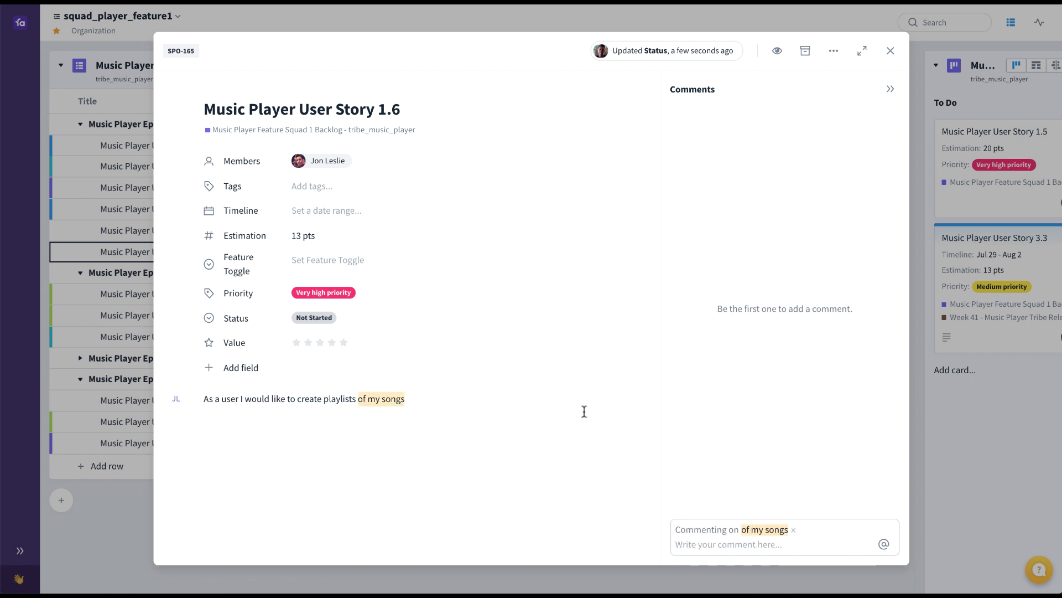
text(This looks good)
key(Return)
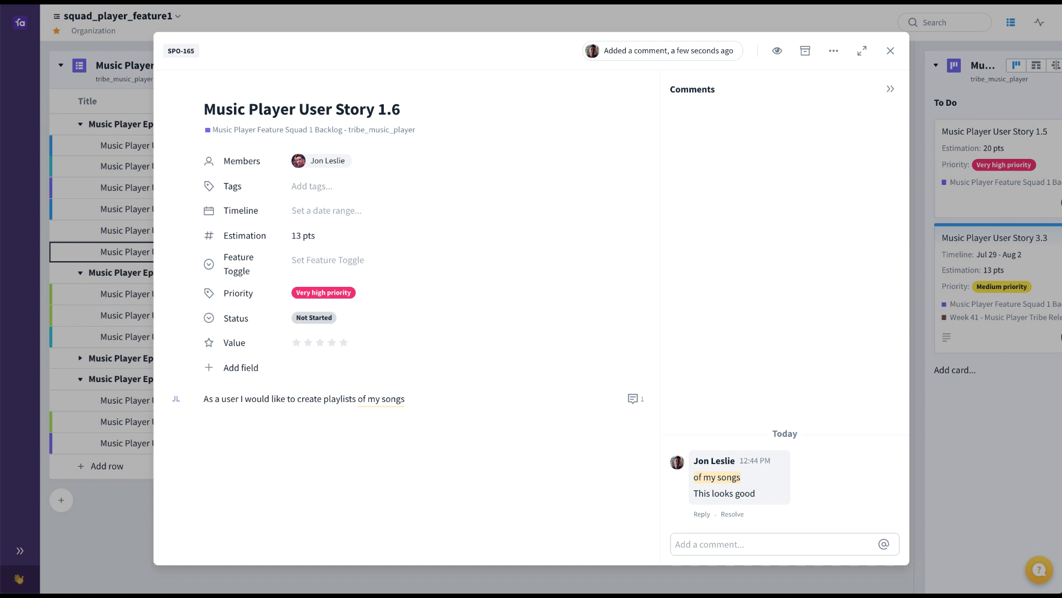
click(491, 427)
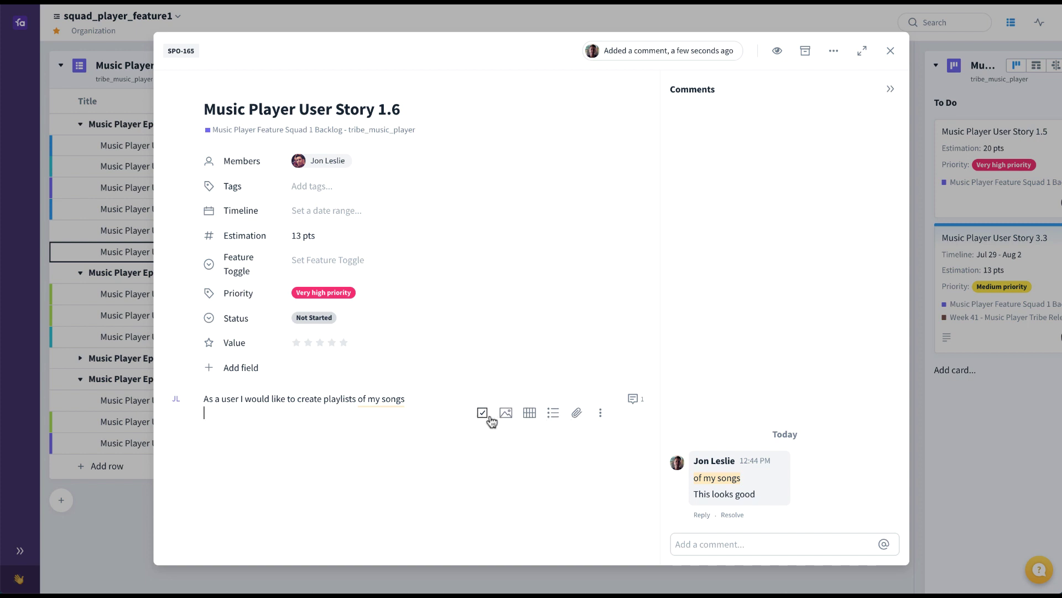
click(601, 412)
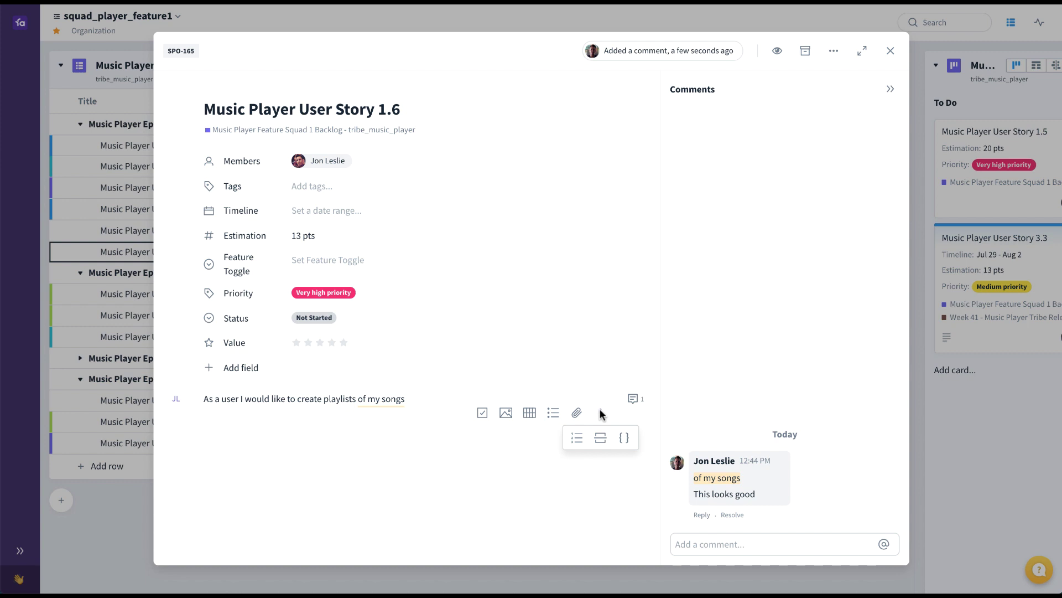
click(890, 51)
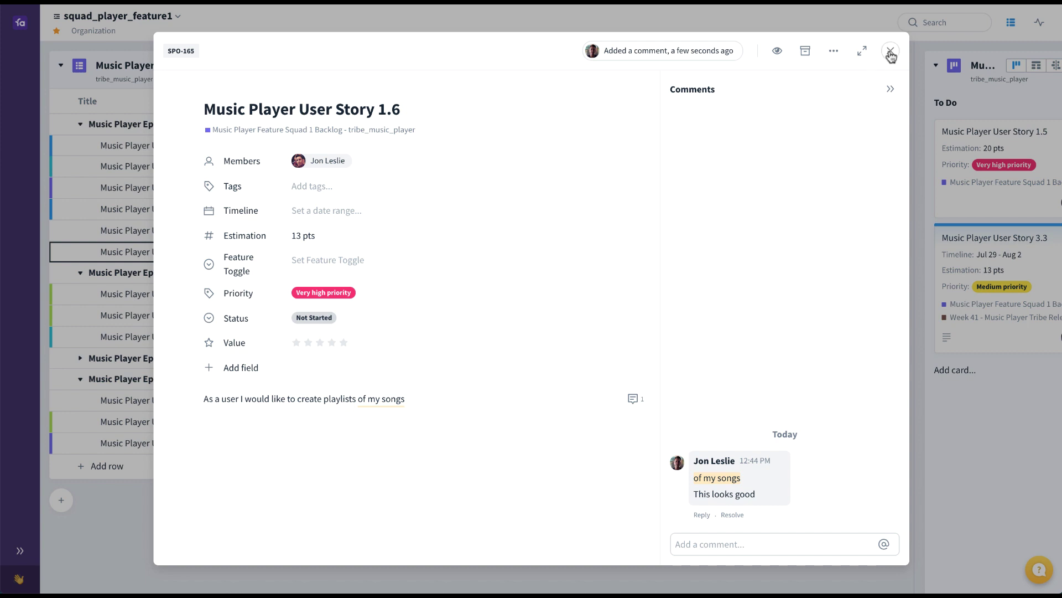
Close Story 1.6, widen the Squad 1 Board, and drag the story into To Do.
click(891, 51)
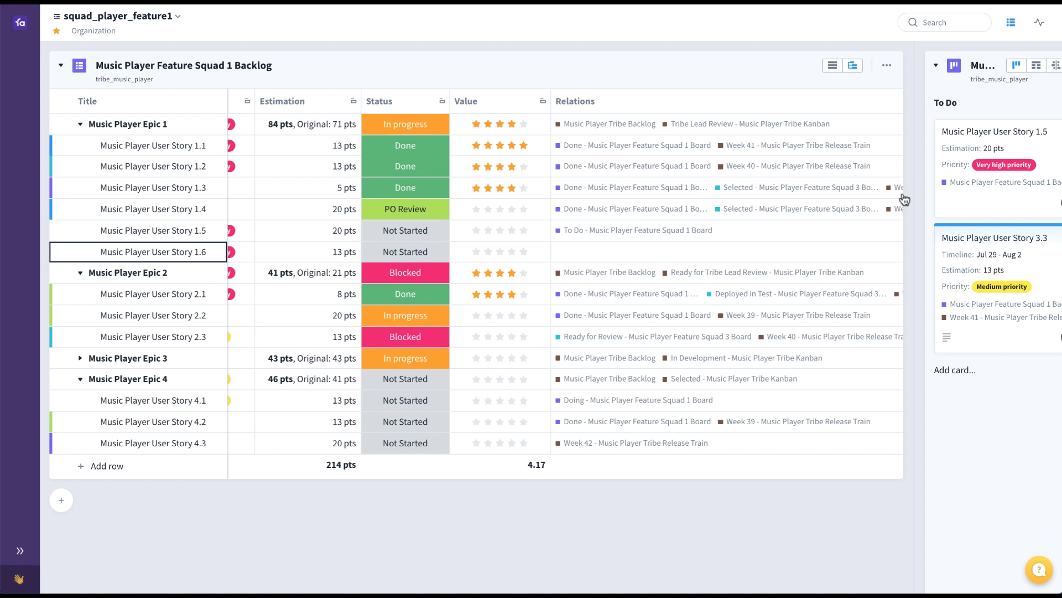
drag(915, 221, 586, 249)
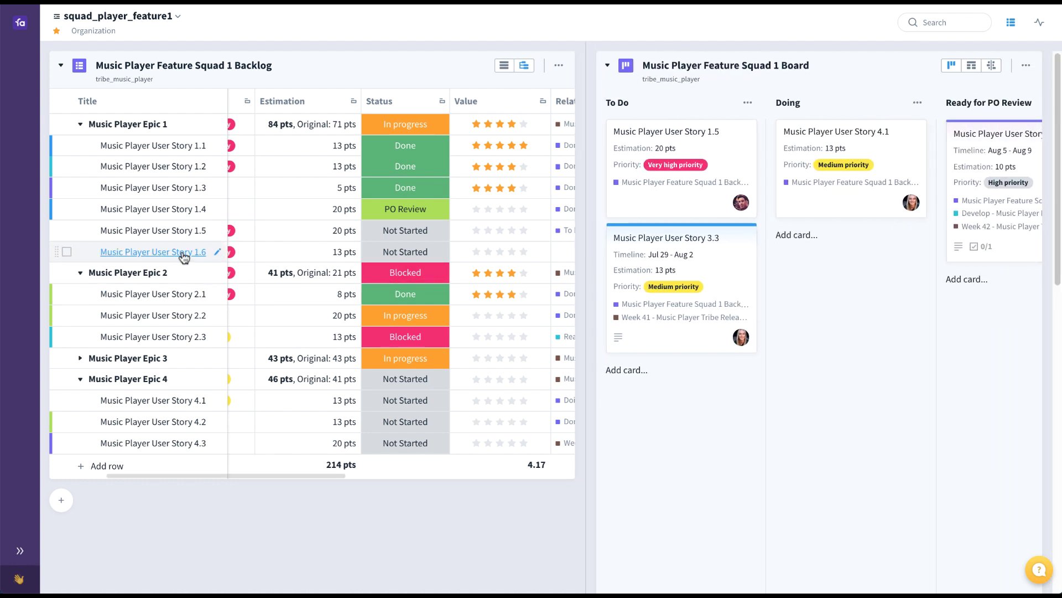
drag(184, 258, 672, 149)
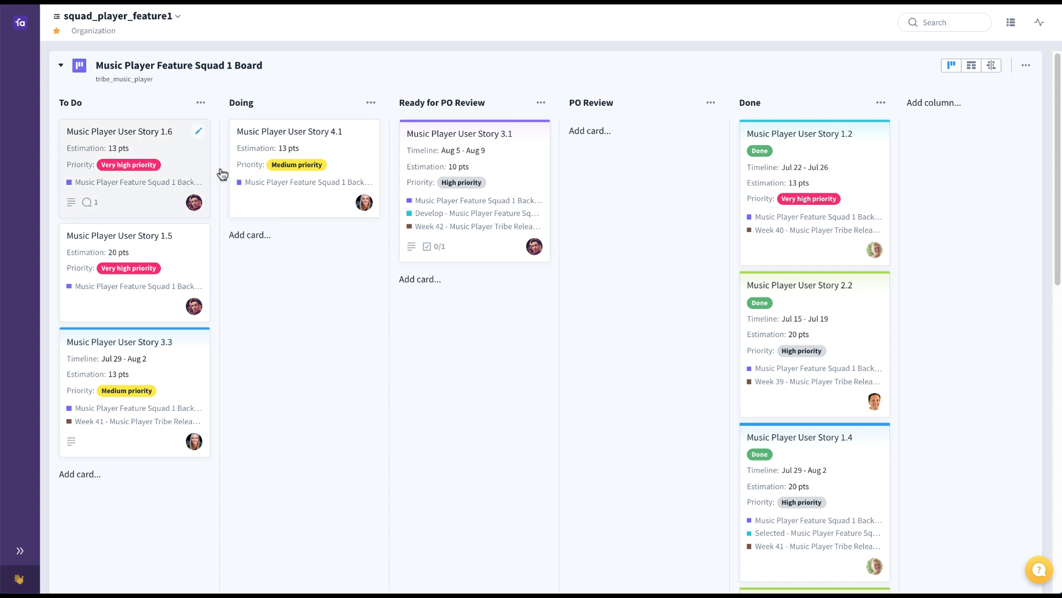
Drag the Story 1.6 card into Doing, then nudge it toward the next column.
drag(230, 173, 326, 170)
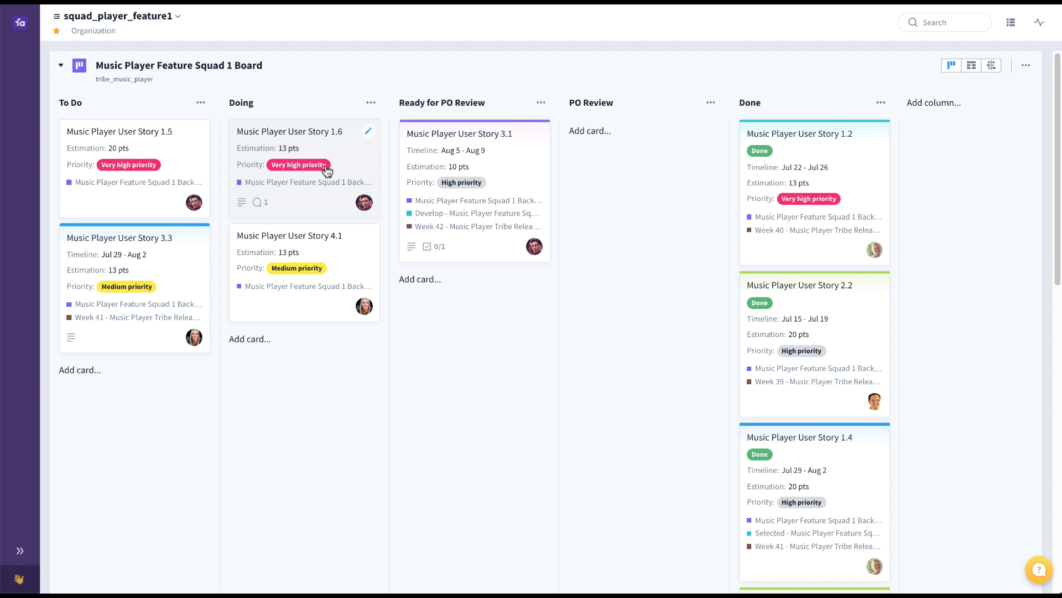
mouse_move(348, 189)
mouse_down()
mouse_move(403, 166)
mouse_move(446, 184)
mouse_move(378, 167)
mouse_move(343, 178)
mouse_up()
After Done is refused, move Story 1.6 through Ready for PO Review and PO Review into Done.
drag(344, 181, 830, 169)
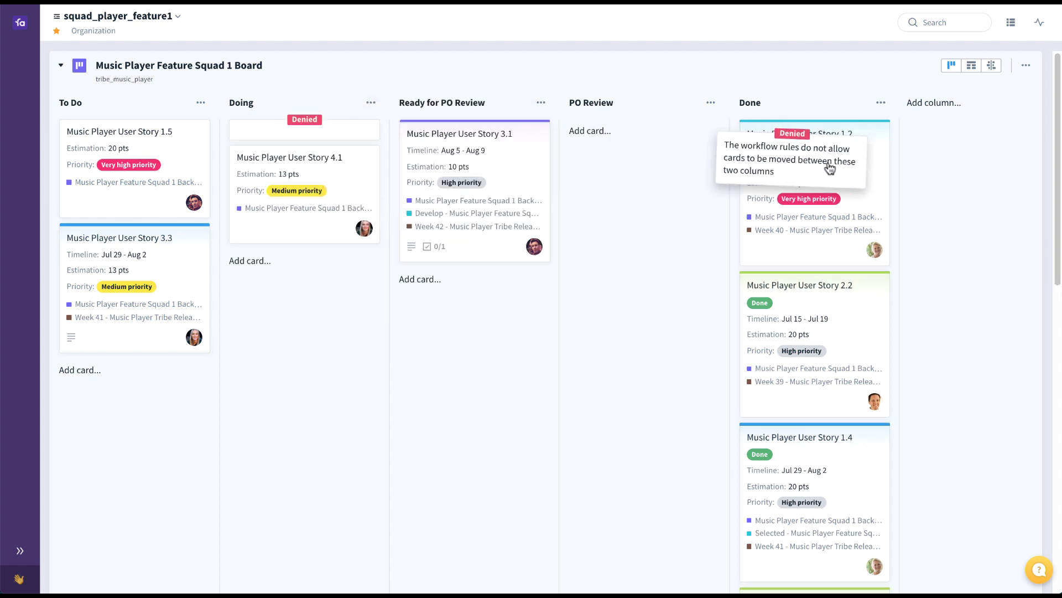
drag(830, 169, 520, 152)
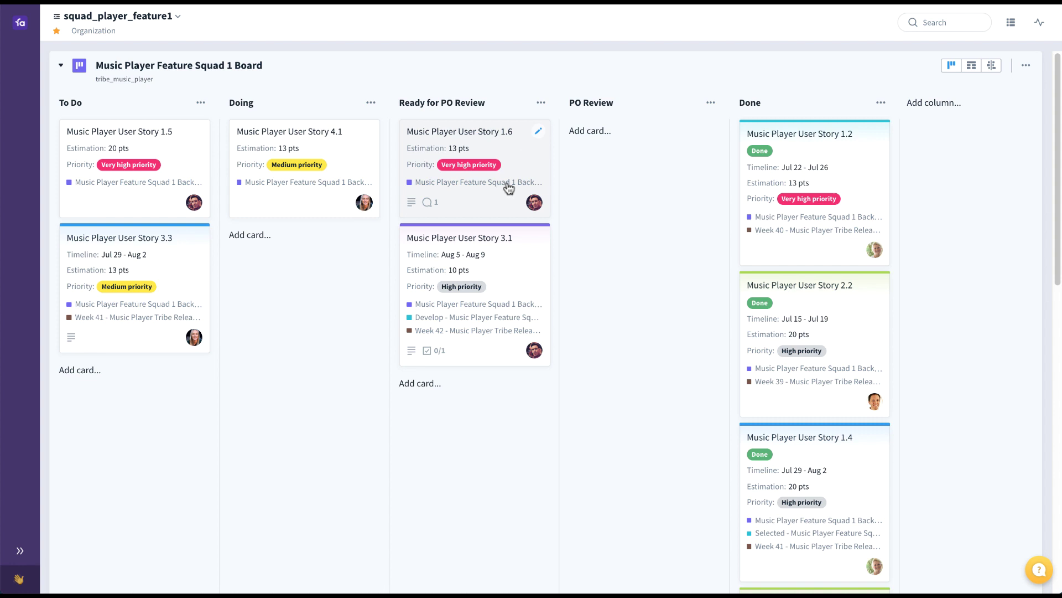
drag(508, 173, 660, 165)
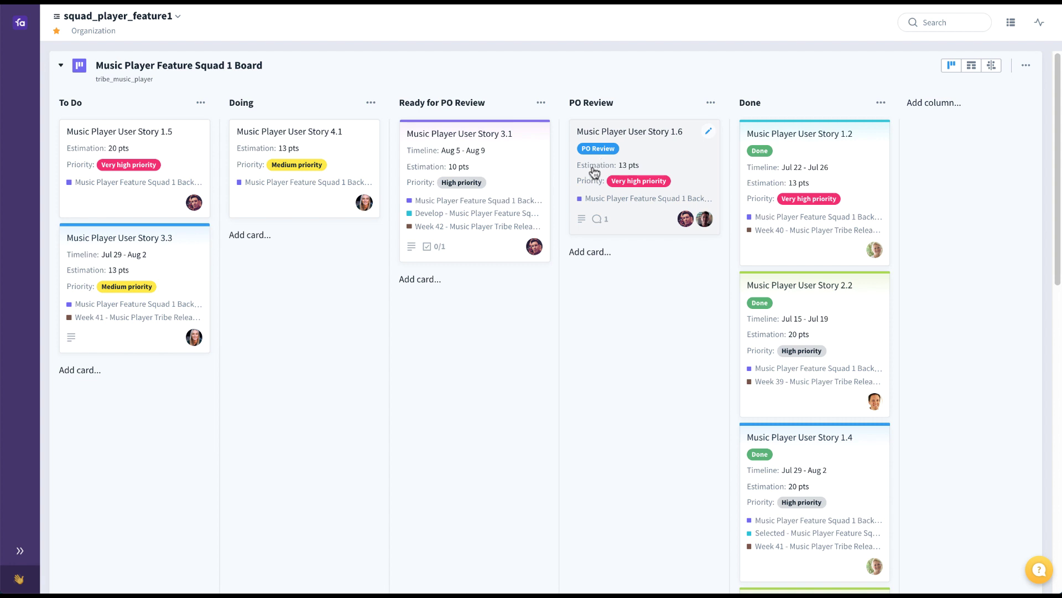
drag(594, 172, 797, 162)
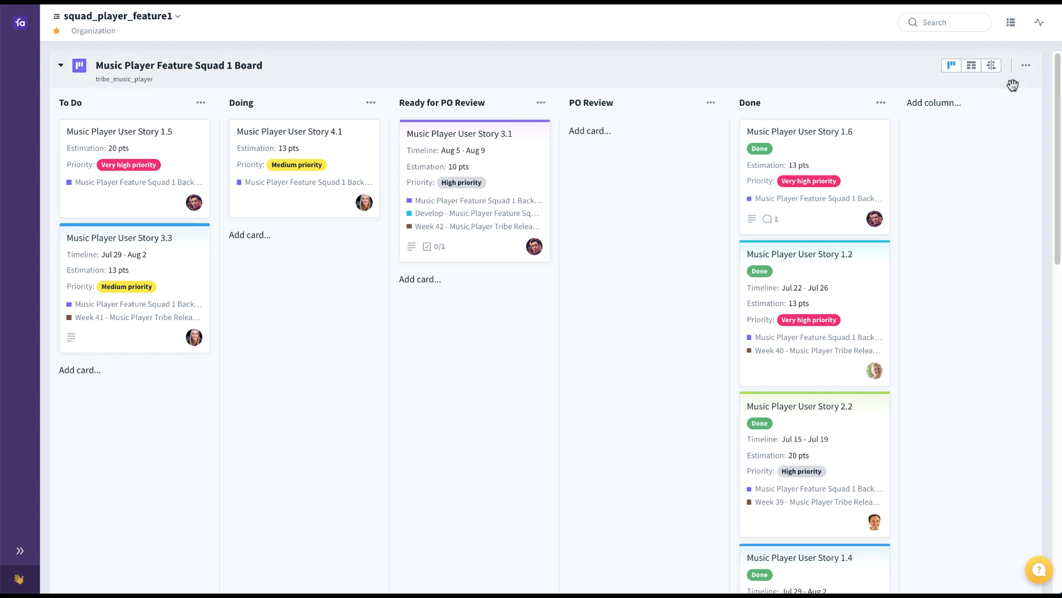
click(1026, 66)
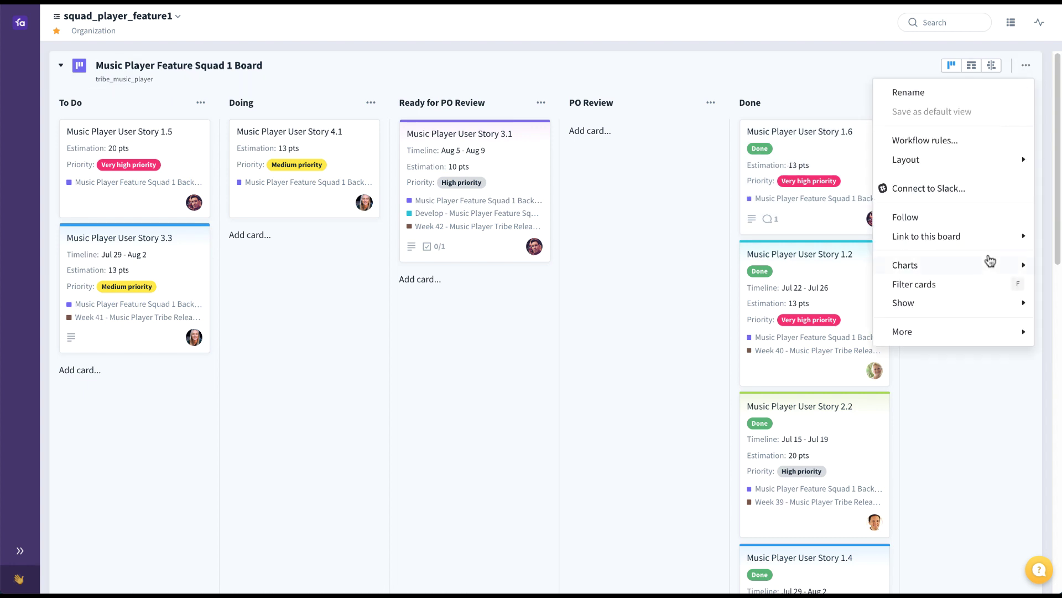
mouse_move(987, 268)
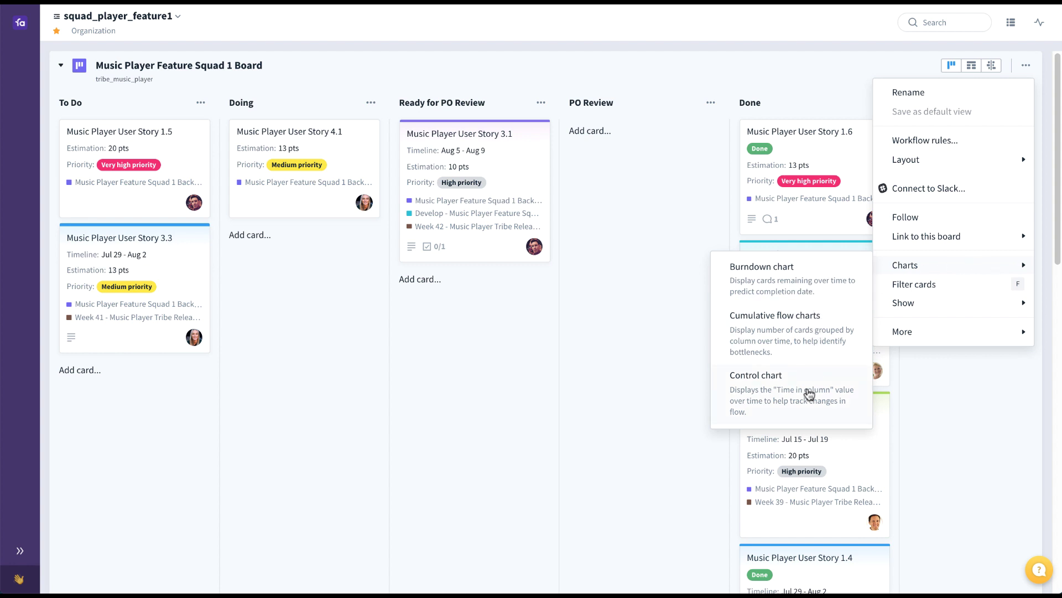
click(821, 283)
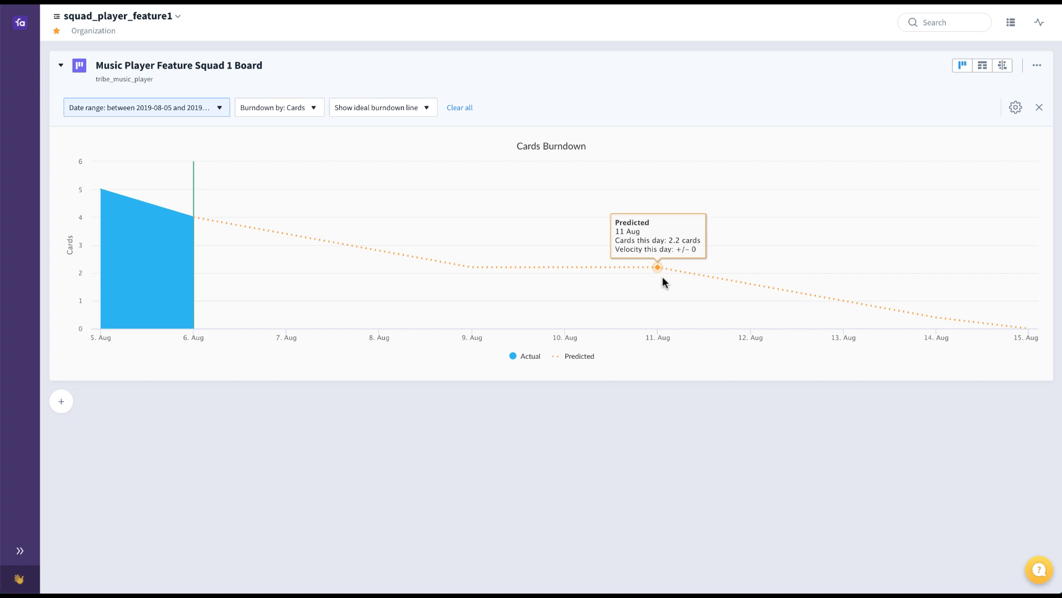
click(1039, 107)
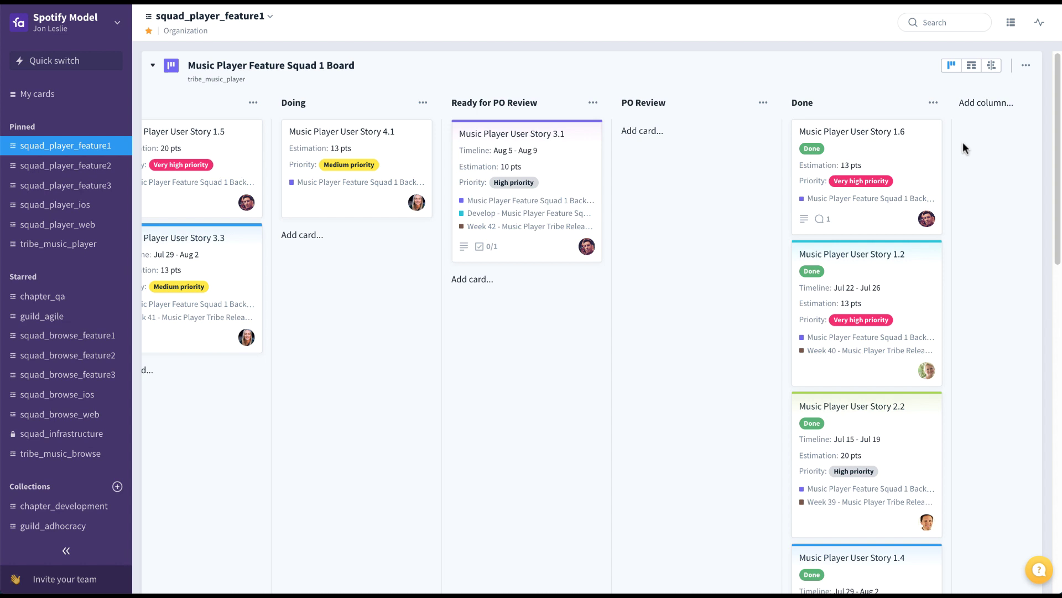
Browse the squad_player_feature2, feature3, ios and web collections, then open tribe_music_player.
click(104, 172)
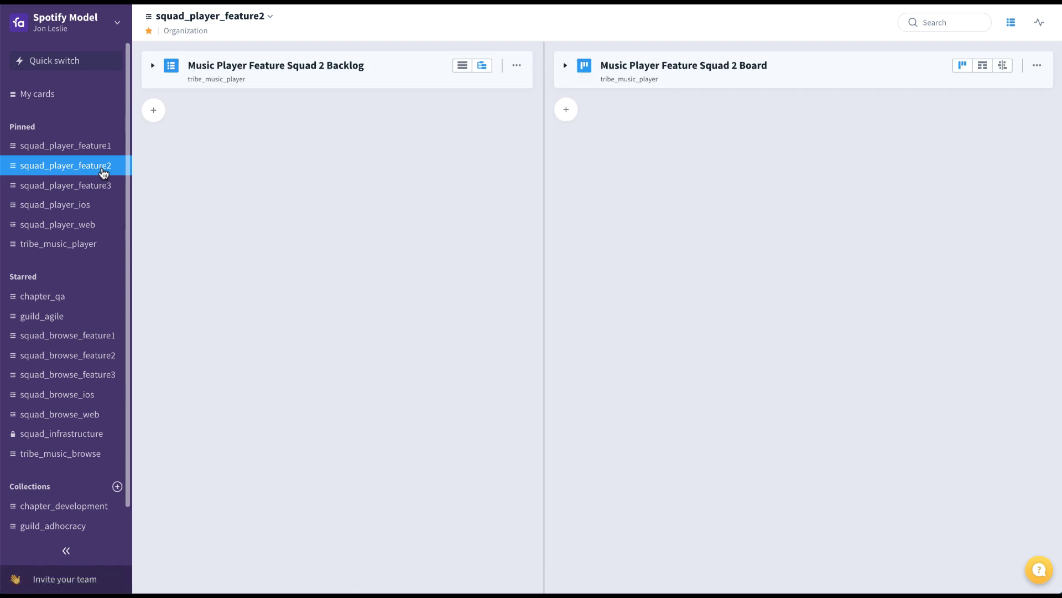
click(104, 186)
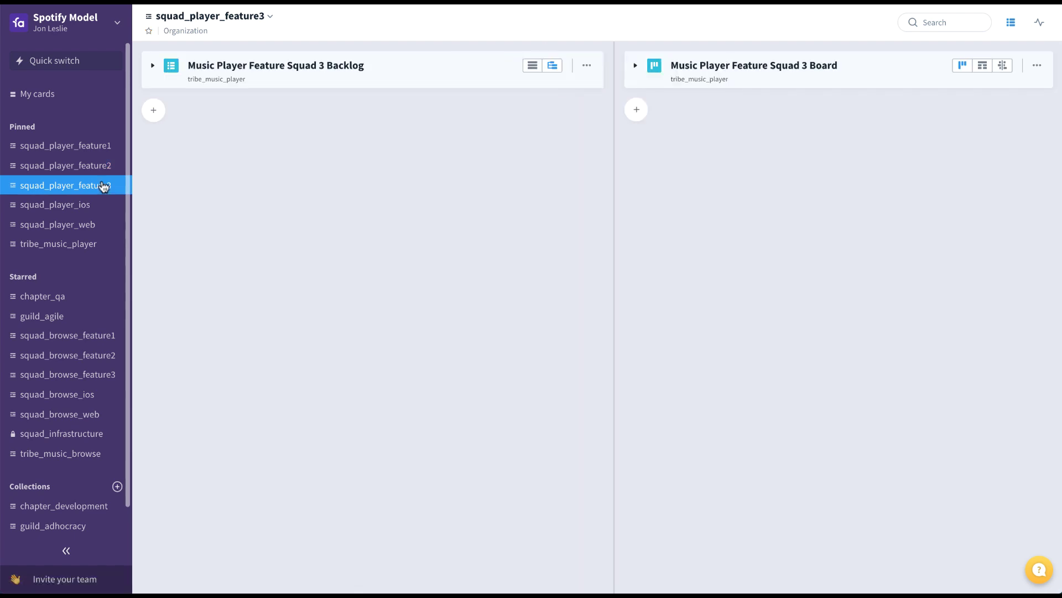
click(100, 205)
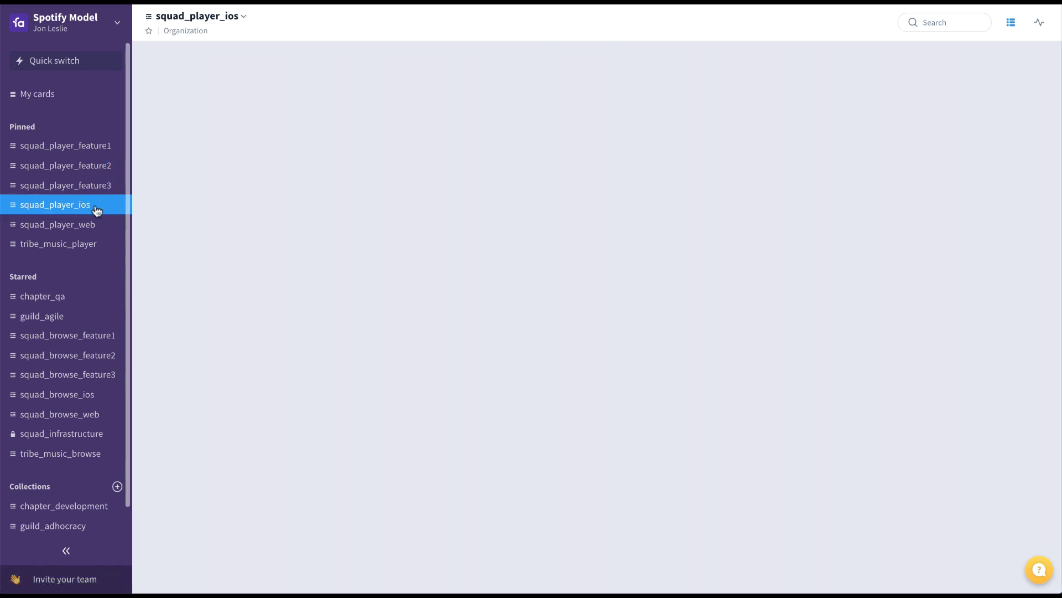
click(97, 224)
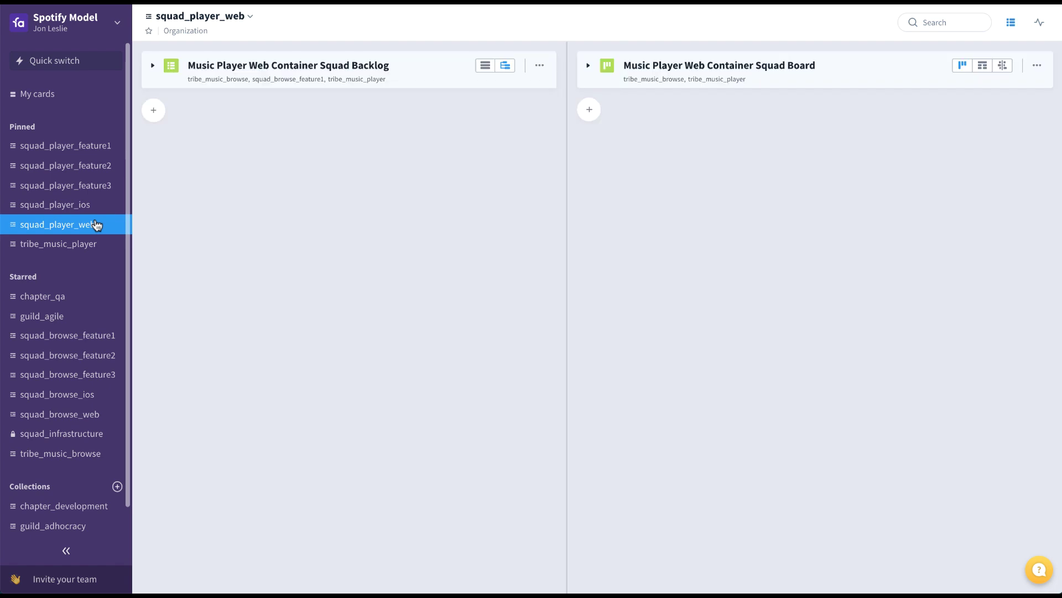
click(95, 245)
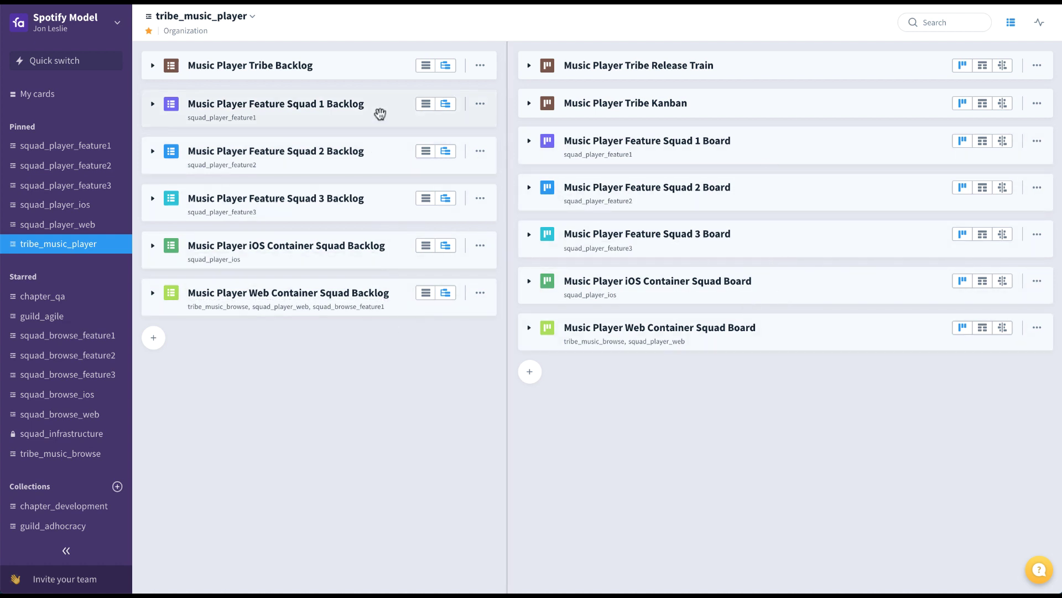
Briefly expand and collapse the Squad 1 Backlog and Board, then expand the Music Player Tribe Backlog.
click(151, 104)
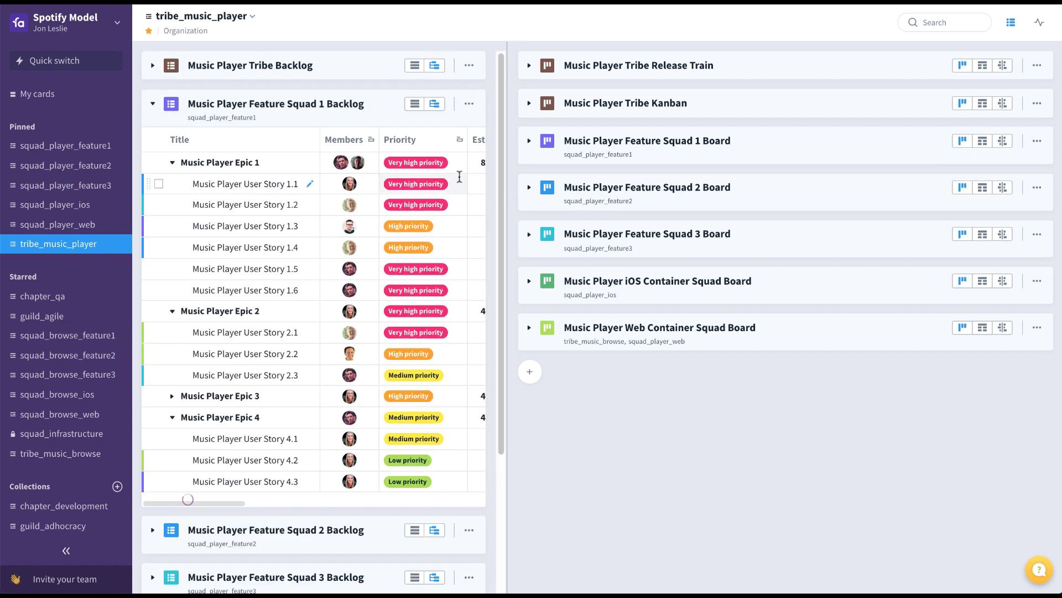
click(529, 141)
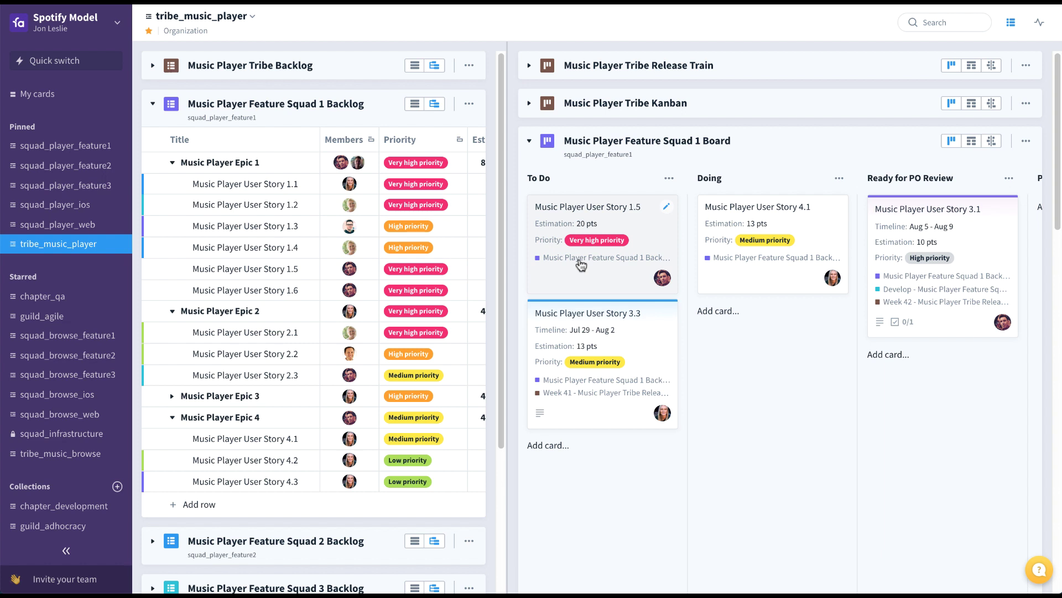
click(529, 141)
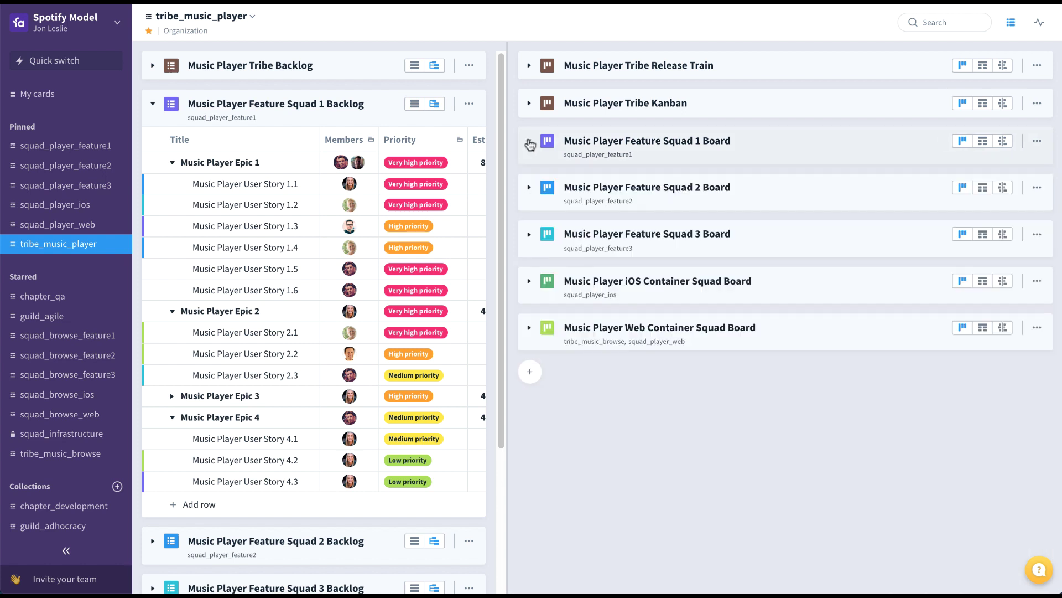
click(153, 106)
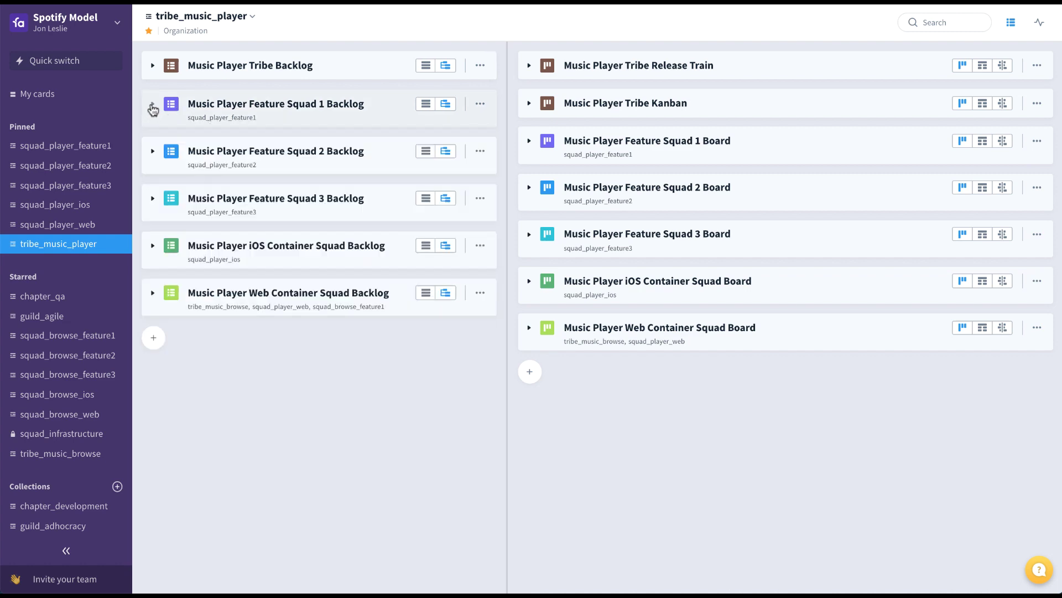
click(154, 66)
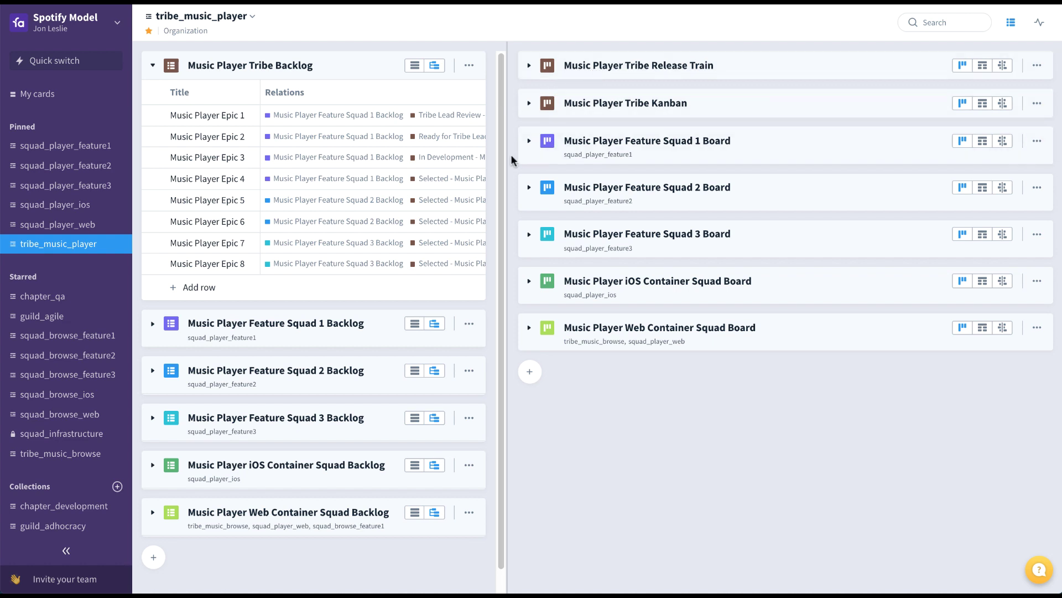
Widen the backlog pane and the Title column, then scroll right to the Status column.
drag(506, 157, 813, 155)
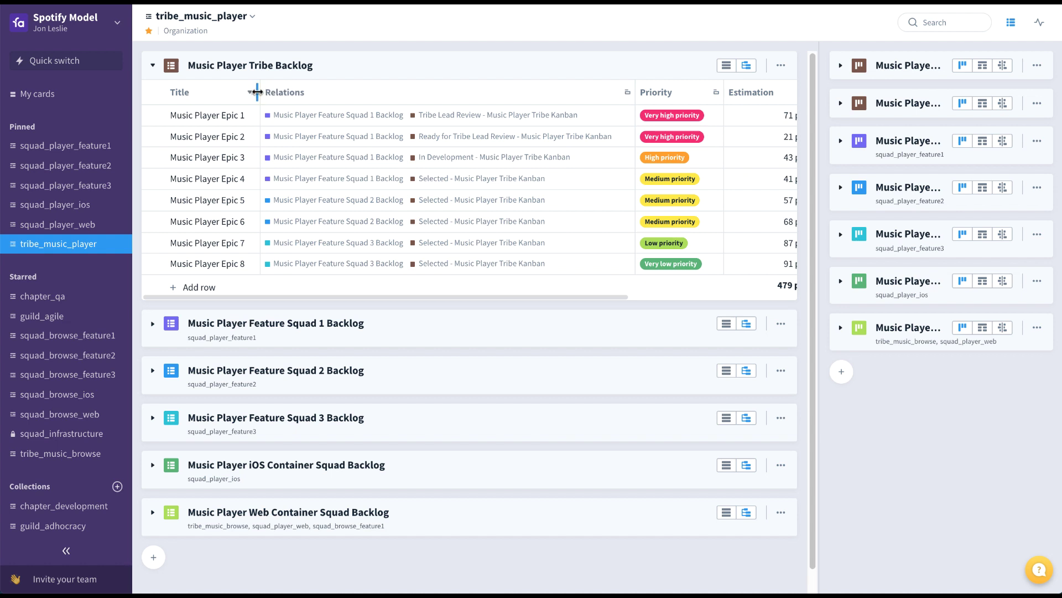
drag(259, 92, 330, 91)
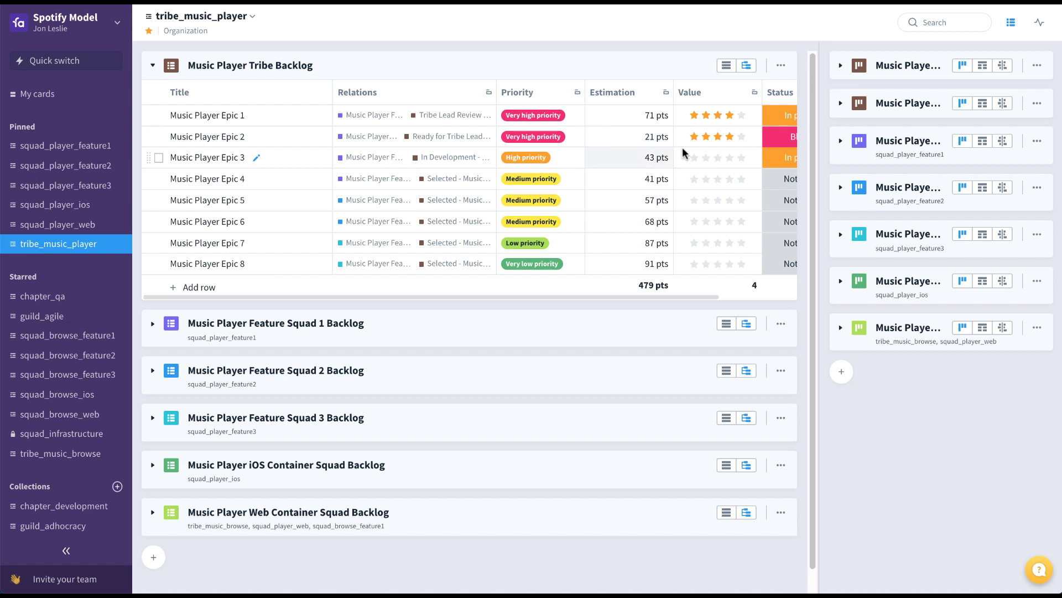
scroll(709, 145, right, 3)
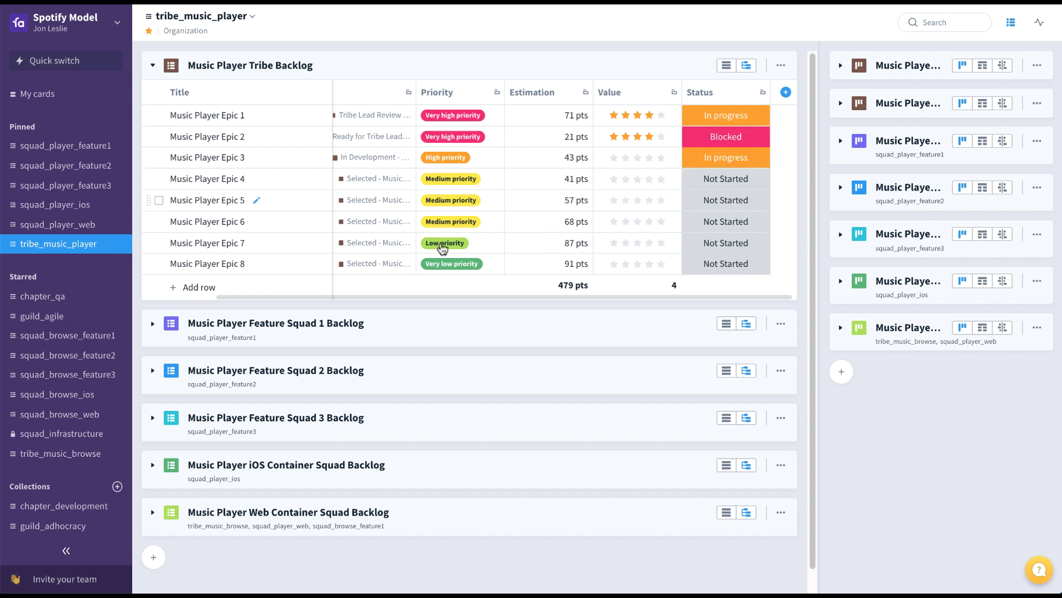
Create the 'Music Player Epic 9' row in the Tribe Backlog and drag it into the Squad 1 Backlog.
click(202, 289)
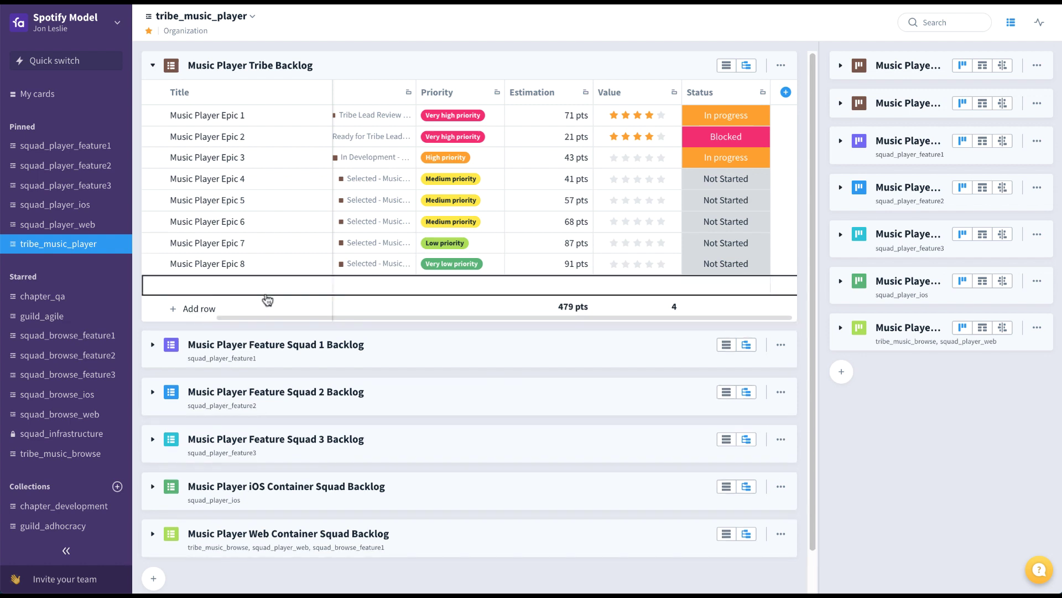
text(Music Player Epic 9)
key(Return)
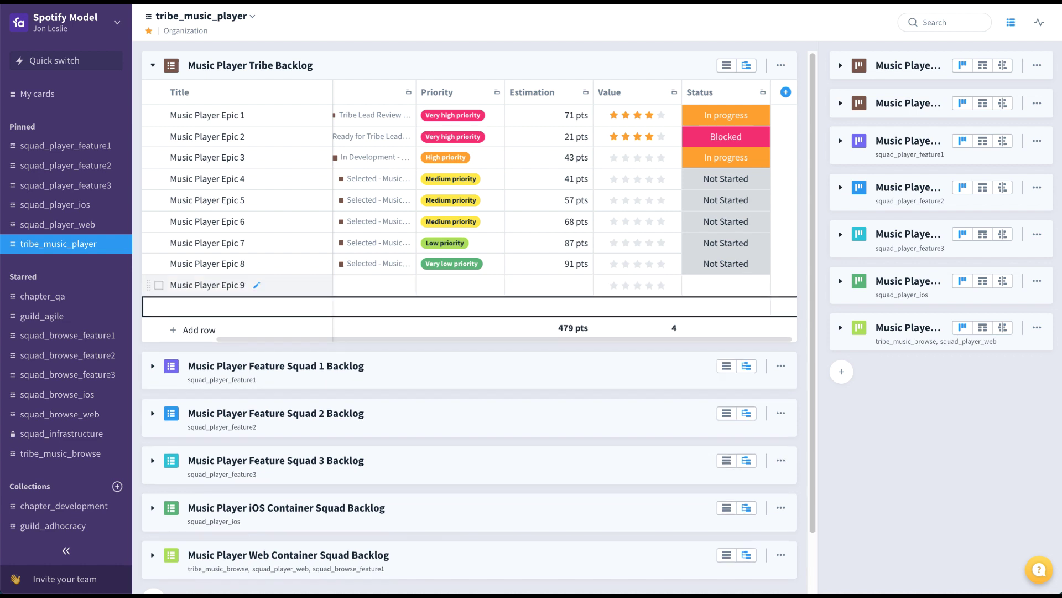
key(Escape)
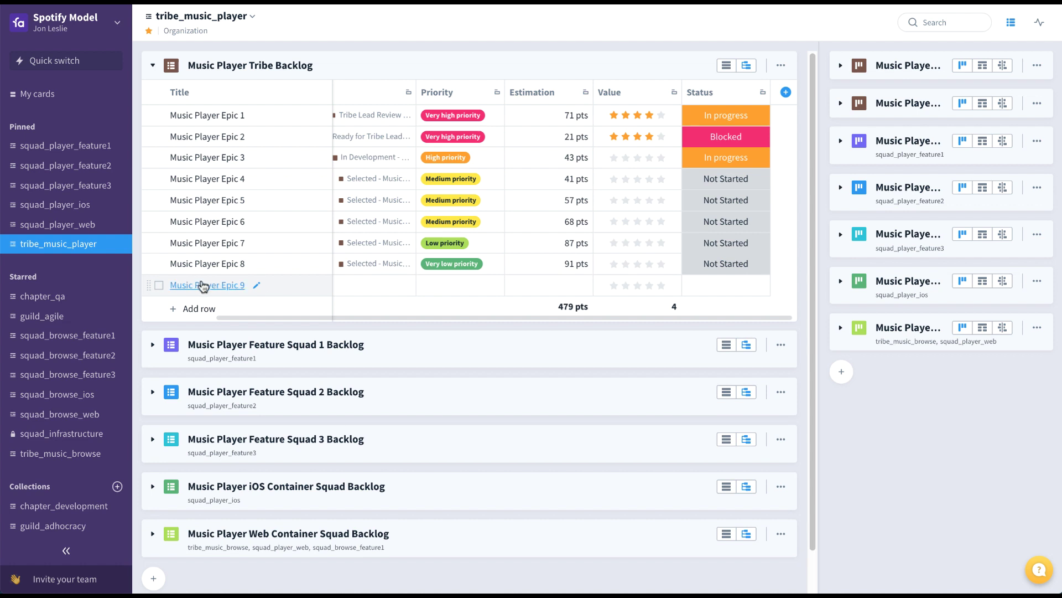
click(153, 345)
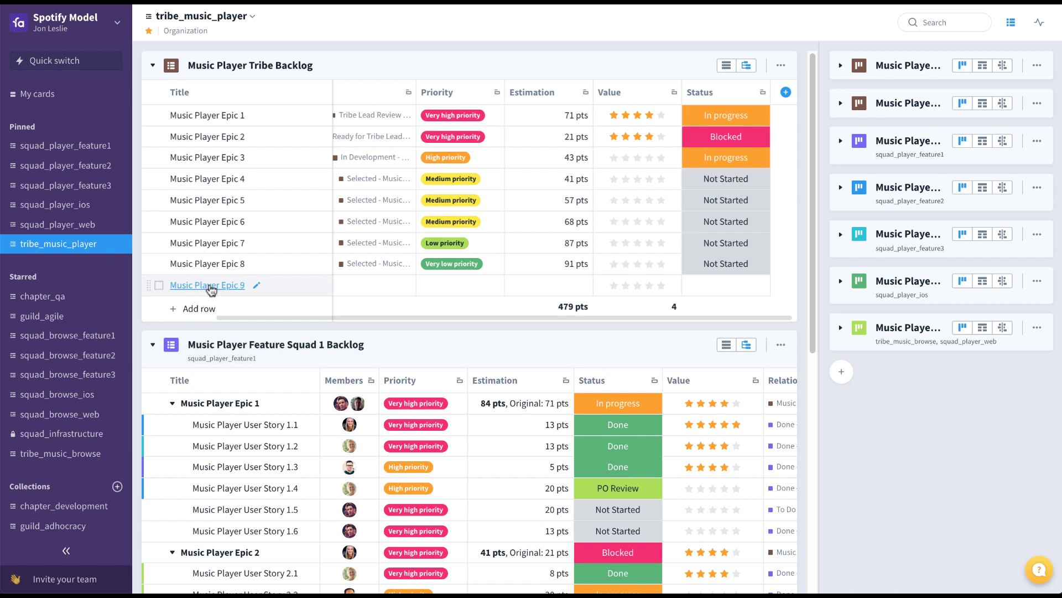
drag(212, 289, 232, 388)
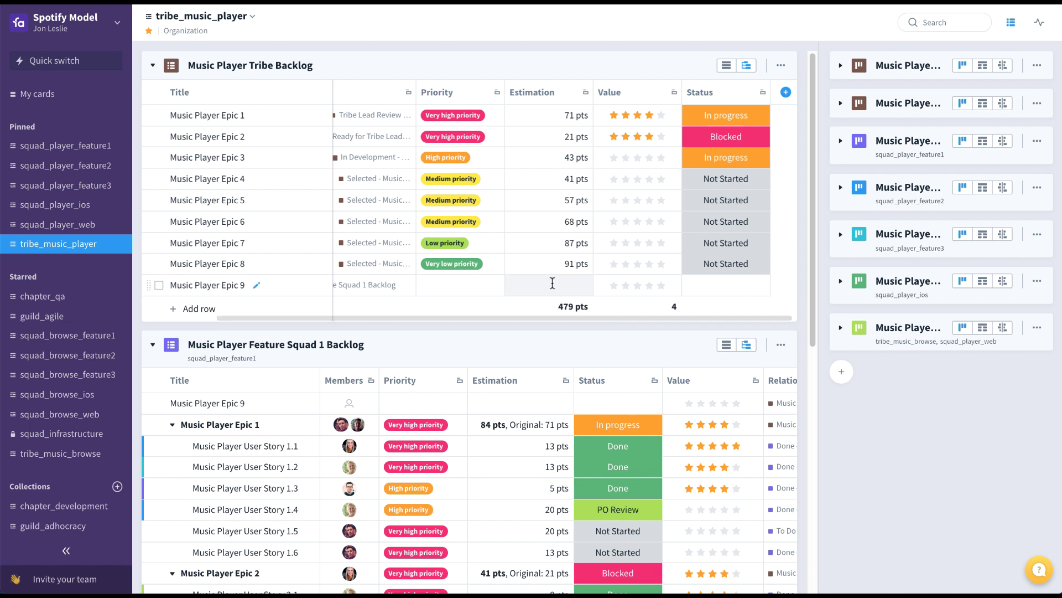
Tag Music Player Epic 9 with Very high priority.
click(487, 289)
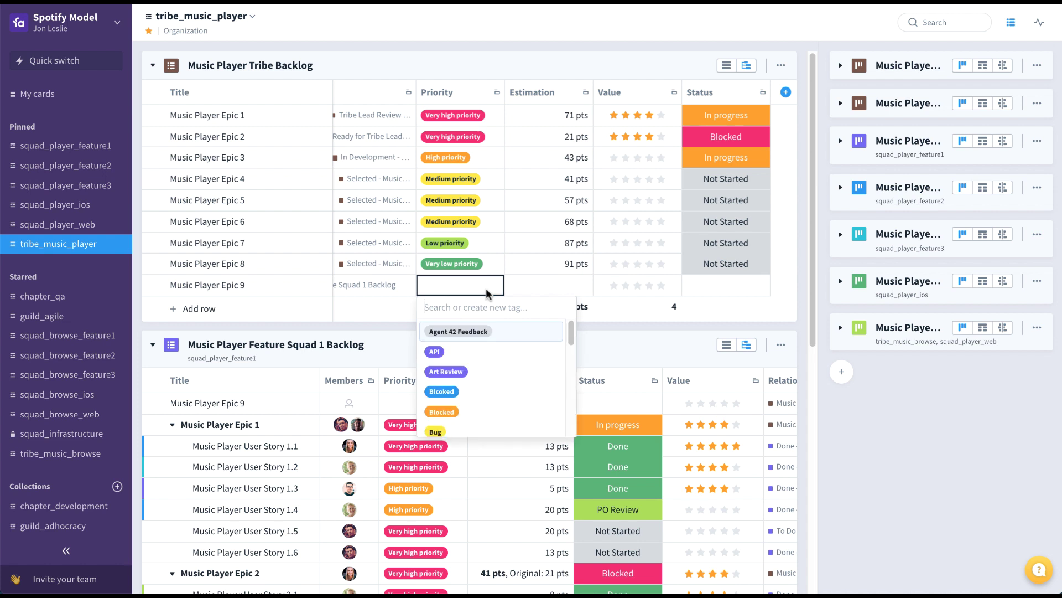
text(VEry)
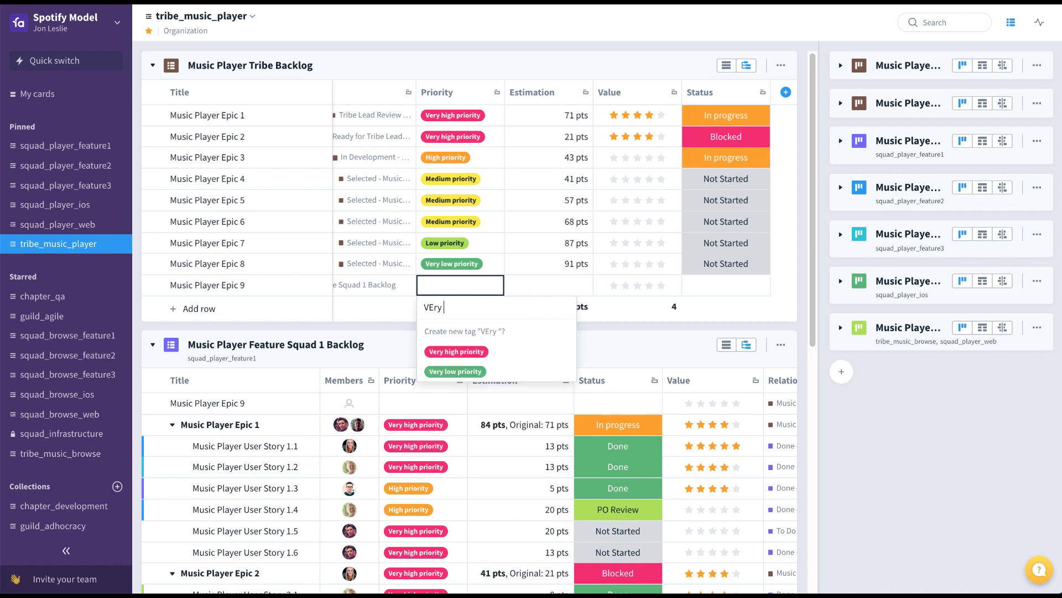
click(453, 351)
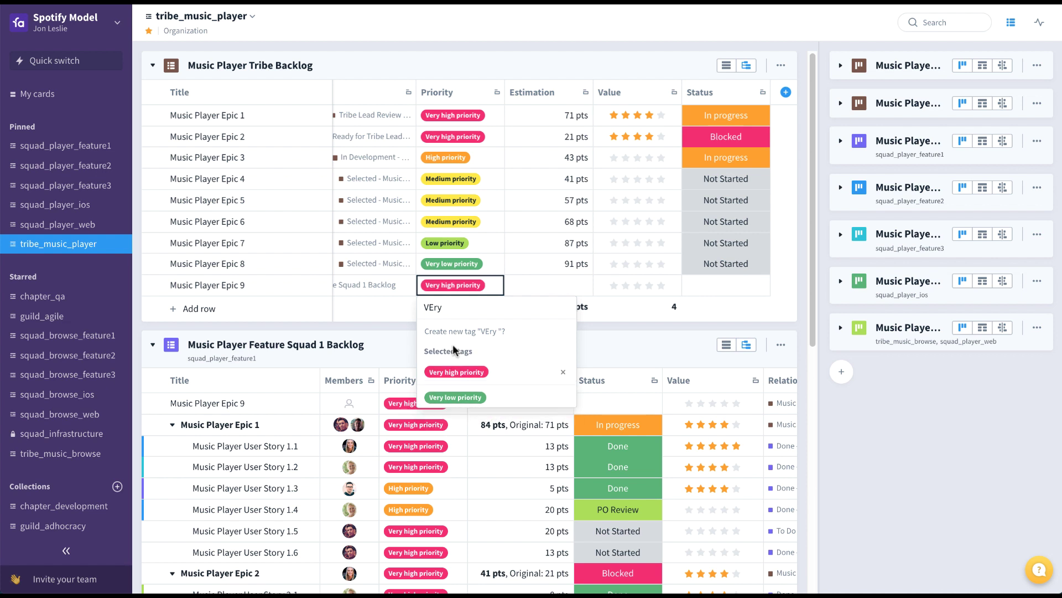
key(Escape)
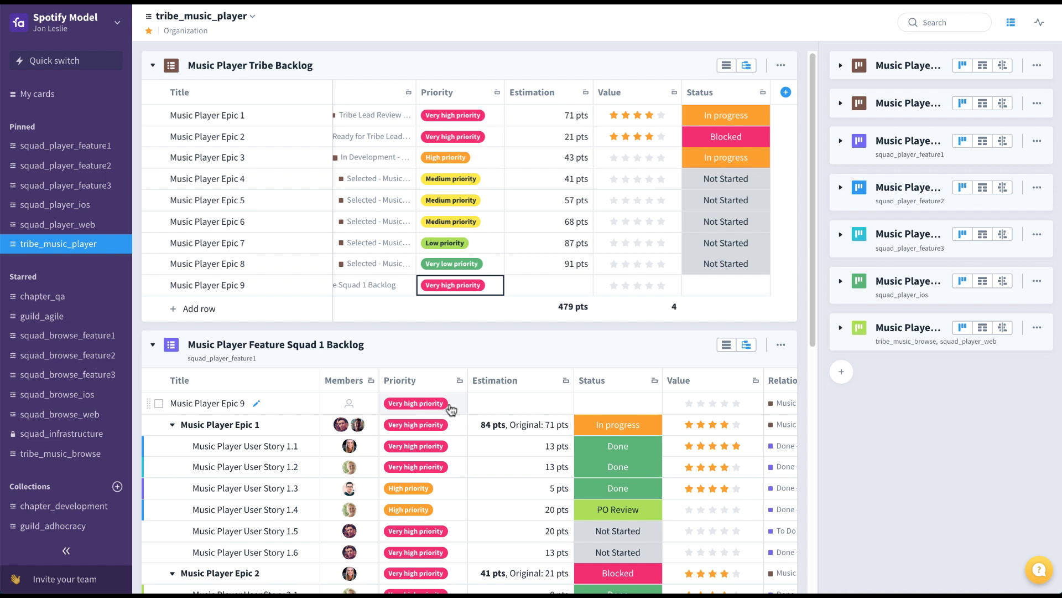
Set Epic 9's status to Not Started, then collapse the Squad 1 Backlog and sidebar.
click(699, 282)
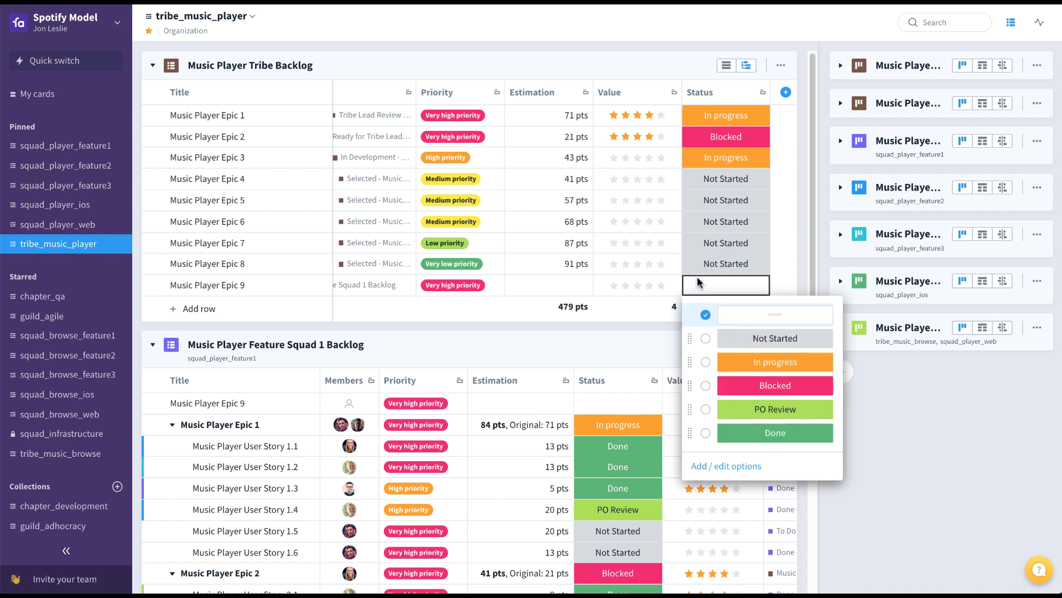
click(730, 332)
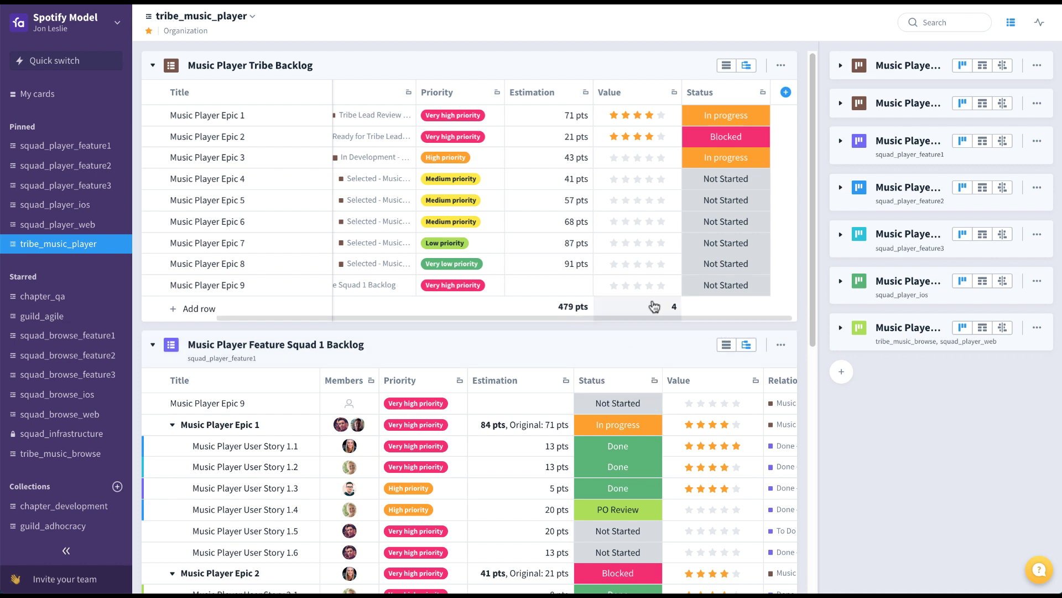
click(153, 346)
click(67, 549)
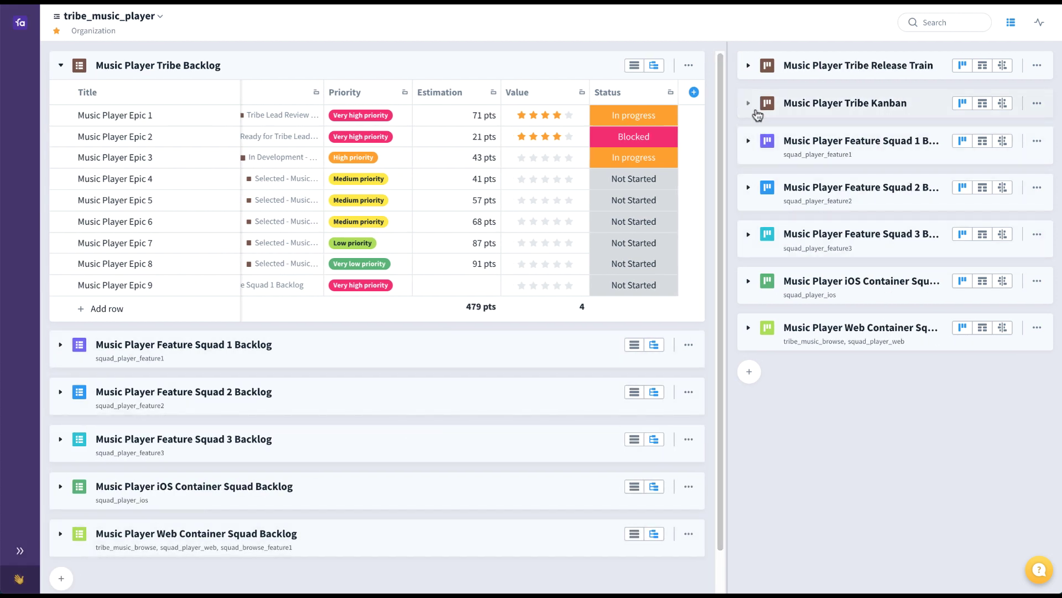
Put Epic 9 in the Tribe Kanban's Selected column and advance it through Tribe Lead Review and Ready for Release to Released.
click(748, 103)
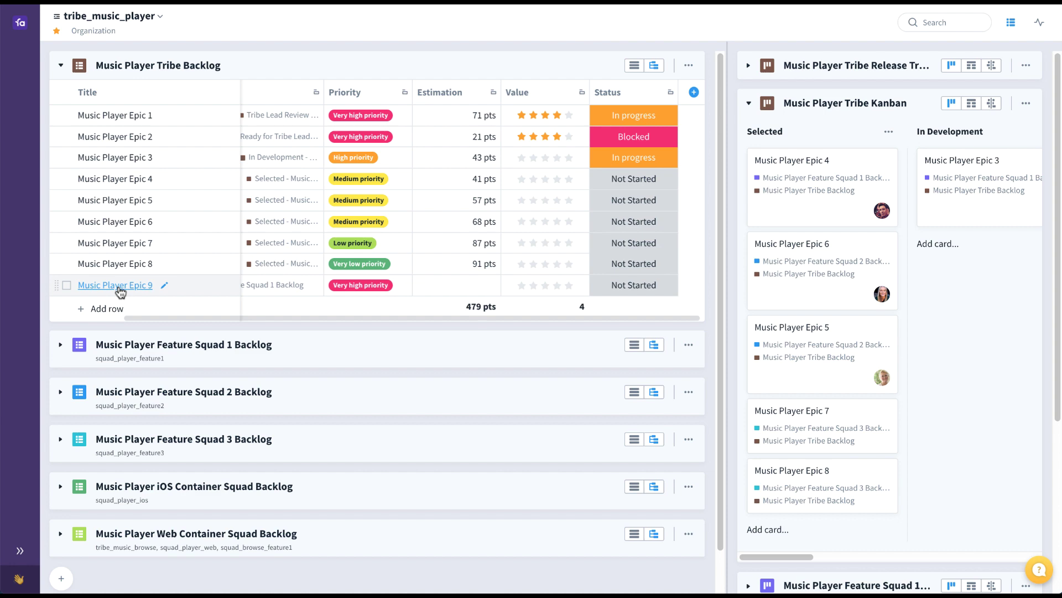
drag(120, 292, 331, 178)
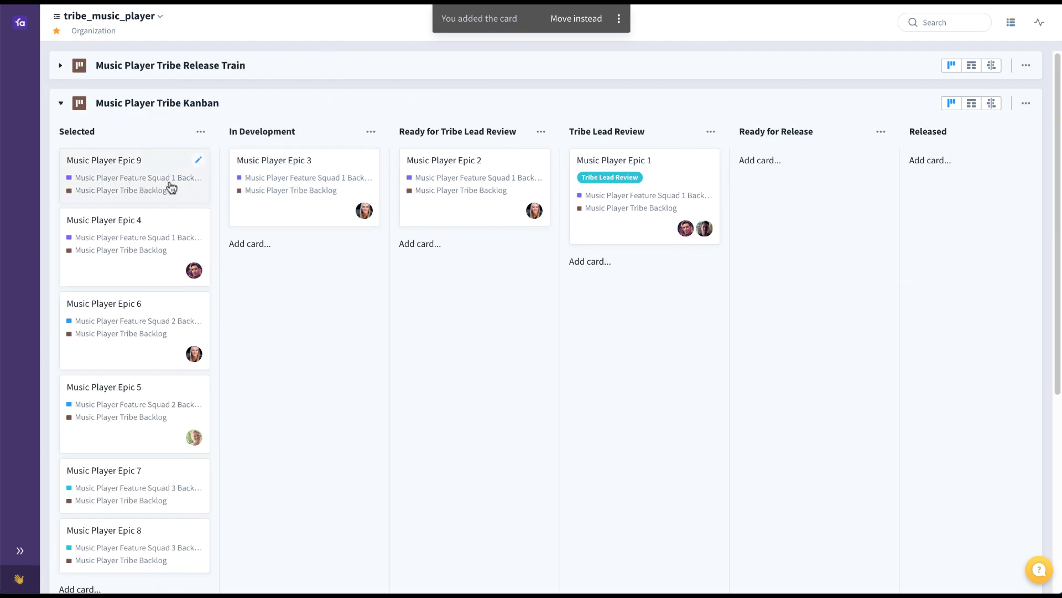
drag(199, 180, 652, 176)
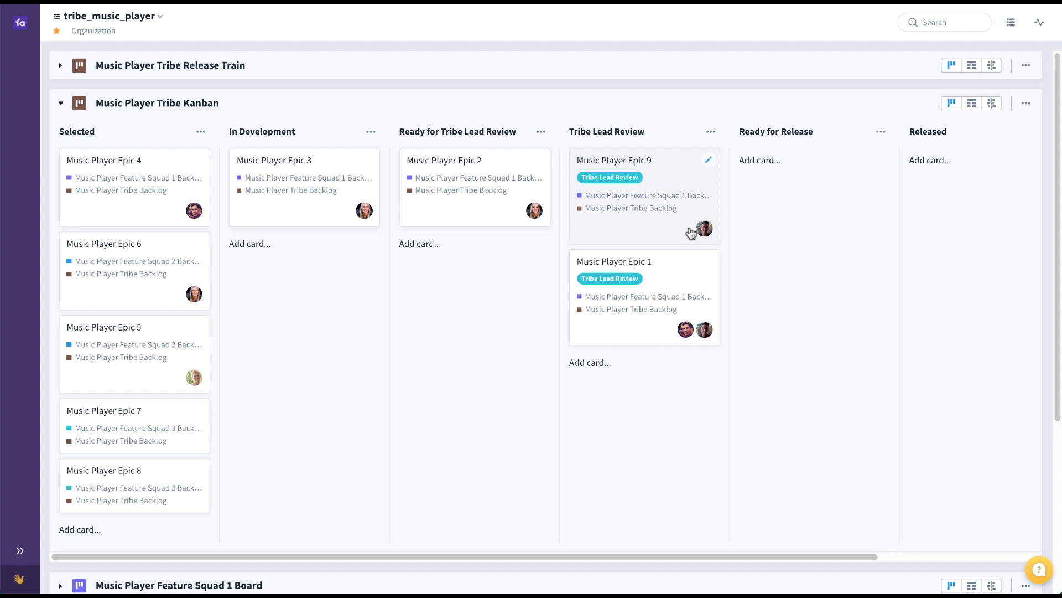
mouse_move(705, 235)
drag(609, 199, 773, 194)
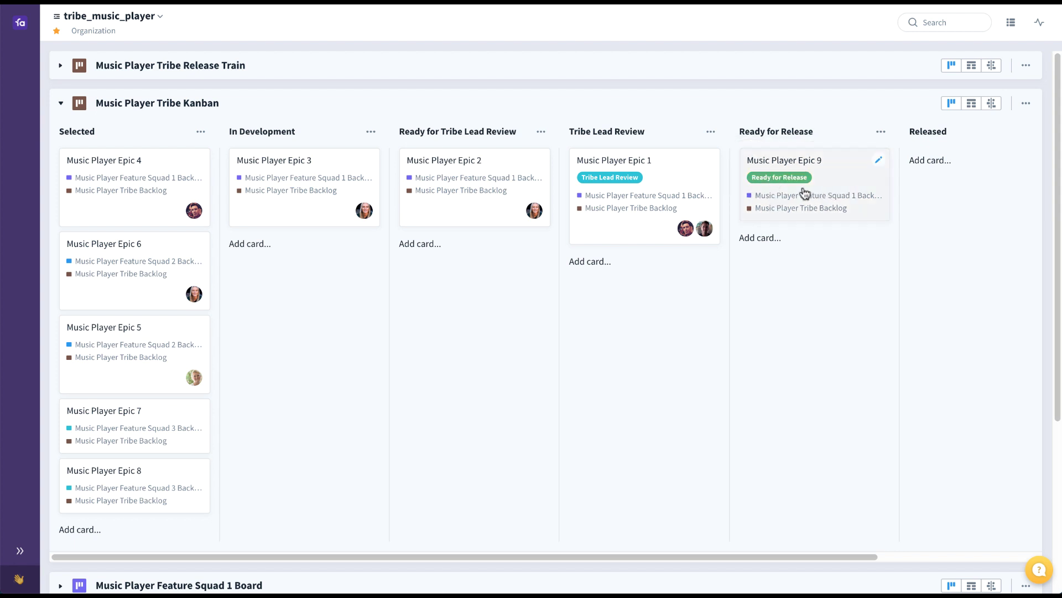
drag(804, 193, 946, 185)
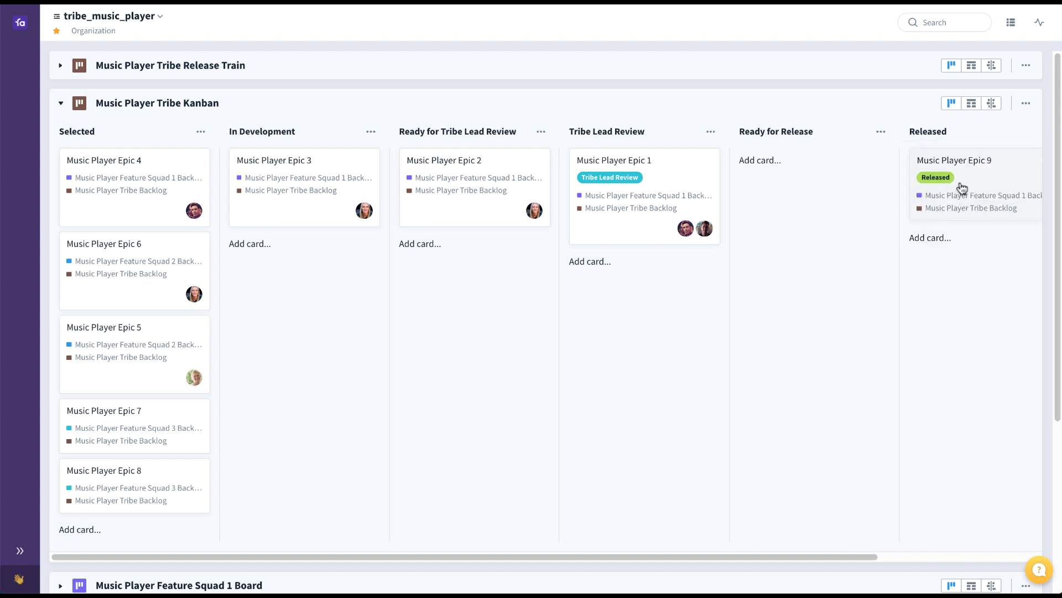
Set card limits: In Development 3, Ready for Tribe Lead Review 3, Tribe Lead Review 4, Ready for Release 2.
click(1026, 103)
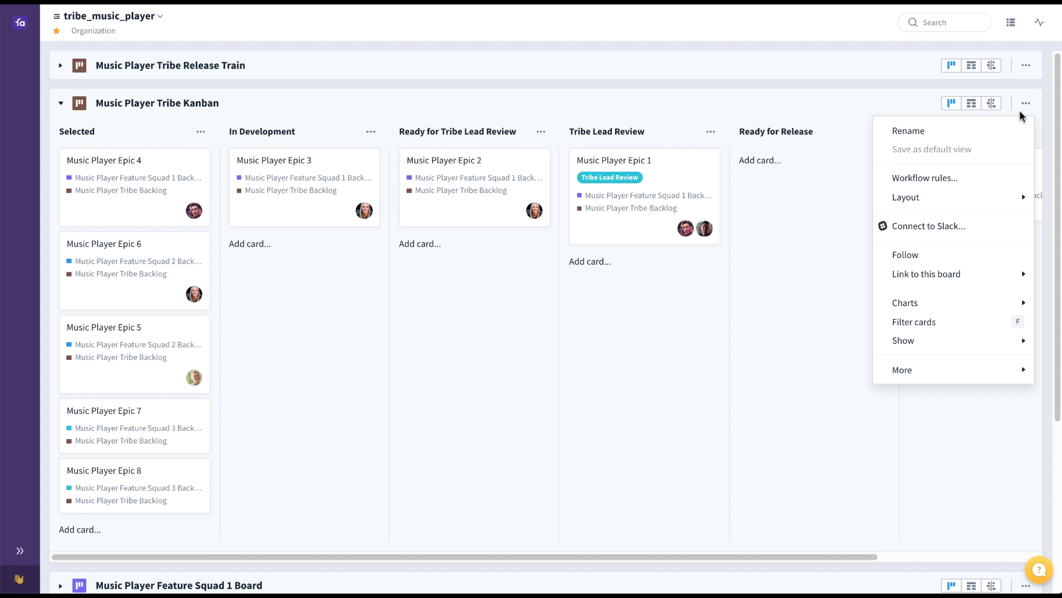
mouse_move(995, 202)
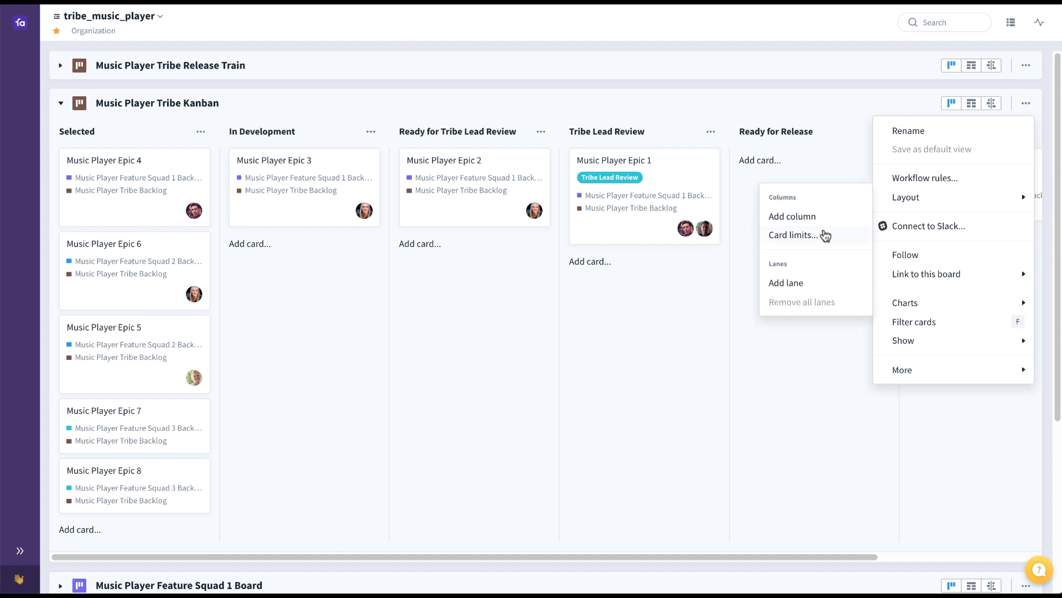
click(794, 235)
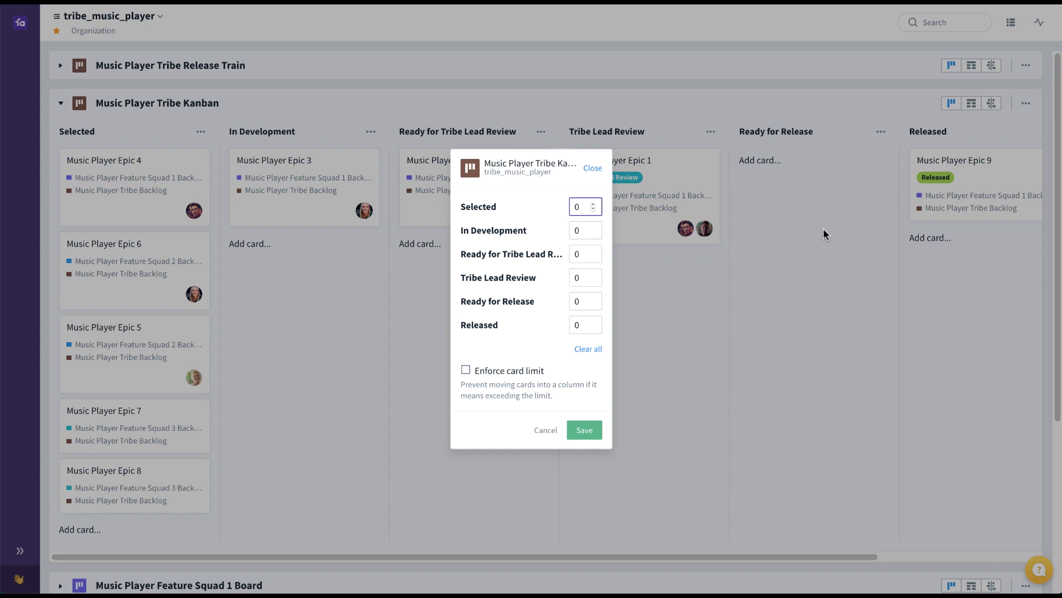
click(593, 231)
text(3)
click(593, 250)
click(593, 250)
click(593, 250)
click(593, 275)
click(594, 274)
click(593, 275)
click(593, 275)
click(593, 298)
click(593, 298)
click(584, 430)
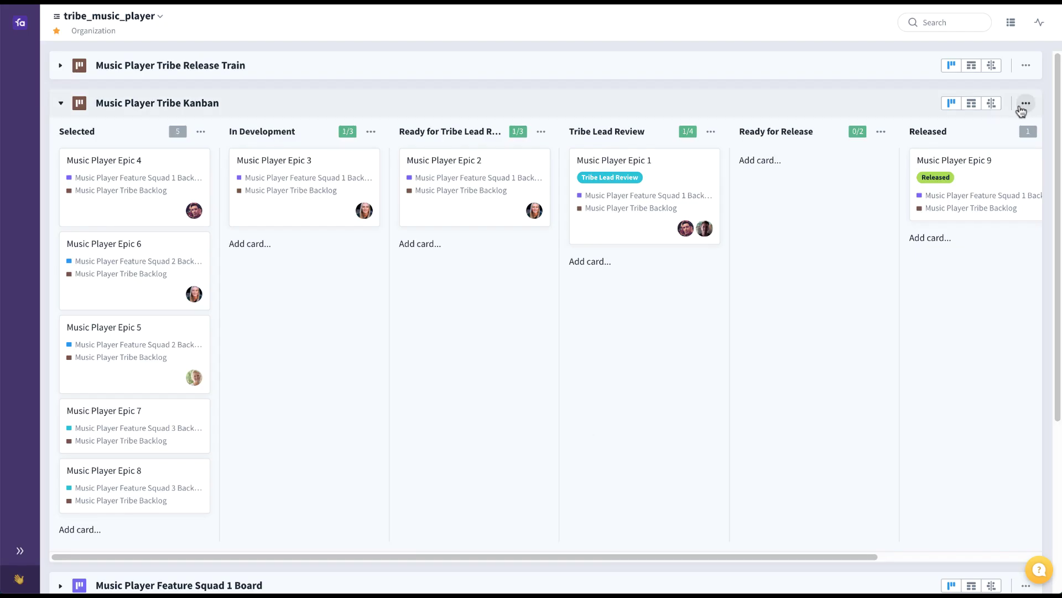
click(1025, 104)
mouse_move(1003, 202)
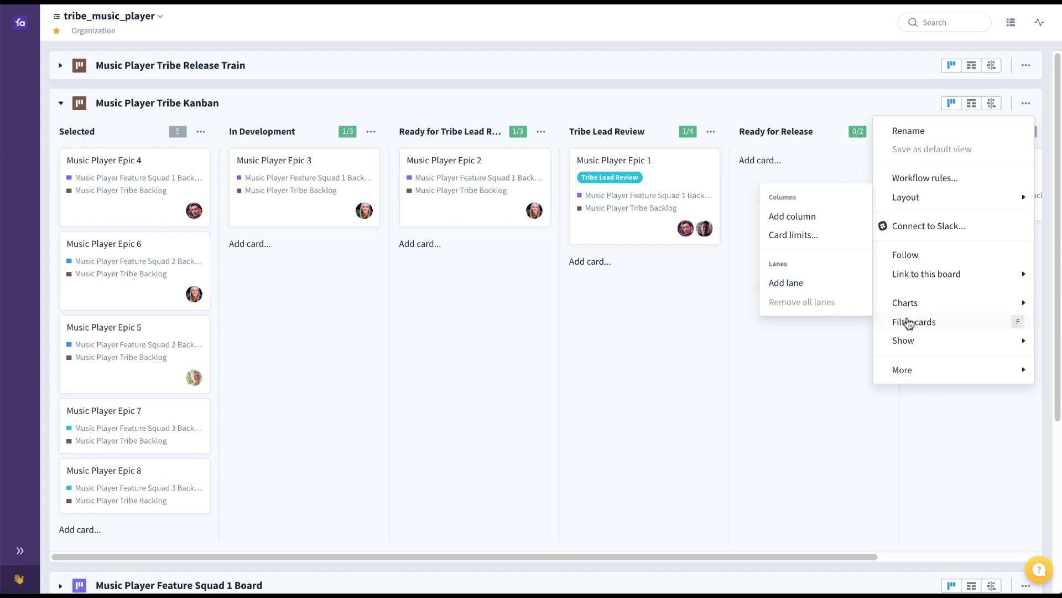
Turn on Time on board and Time in column for the Tribe Kanban cards.
mouse_move(917, 344)
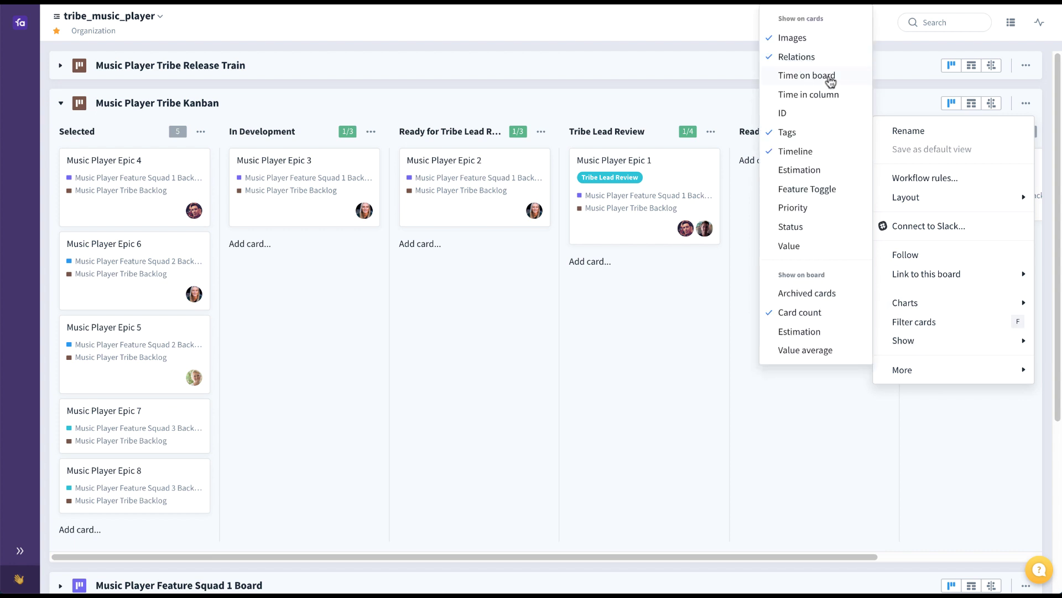
click(830, 81)
click(830, 95)
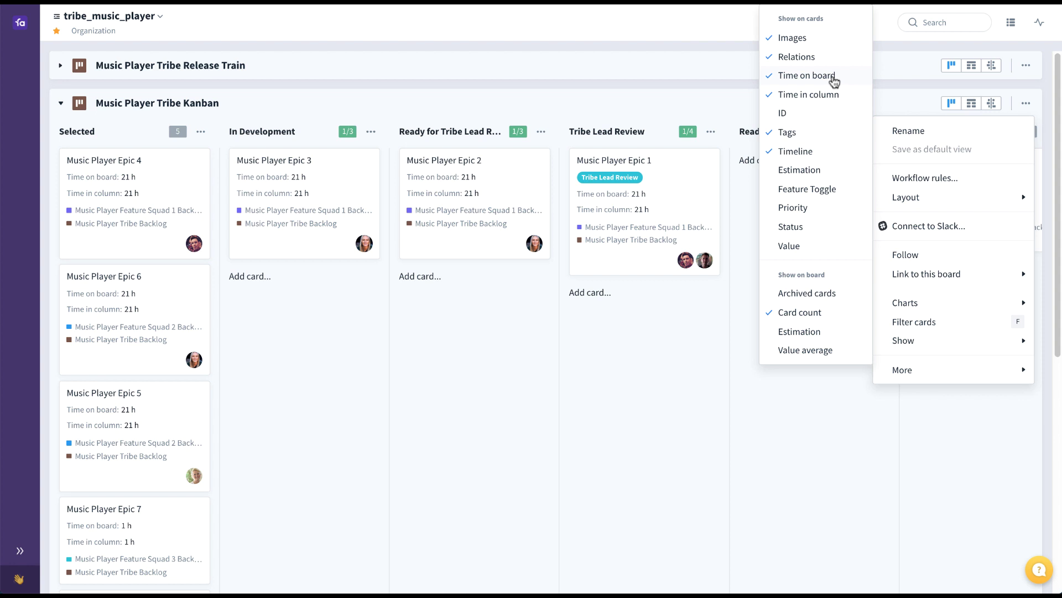
mouse_move(936, 302)
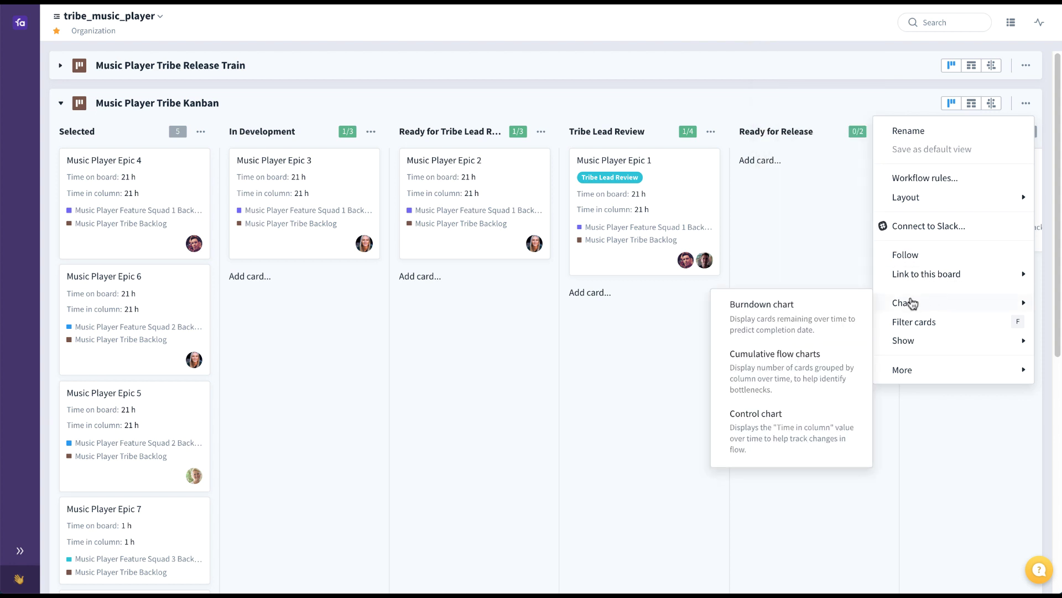
click(831, 366)
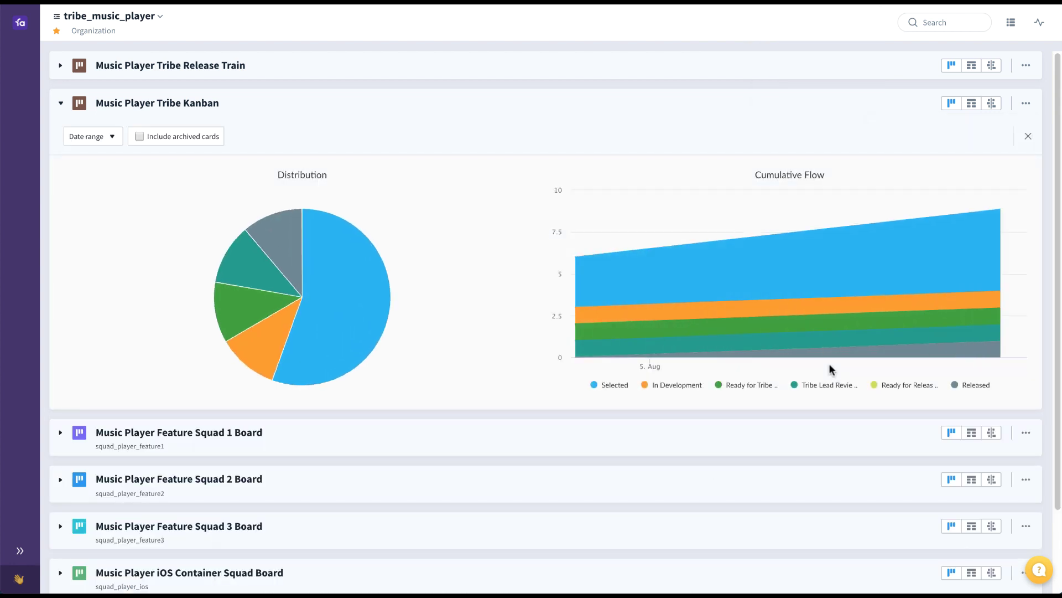
click(1025, 106)
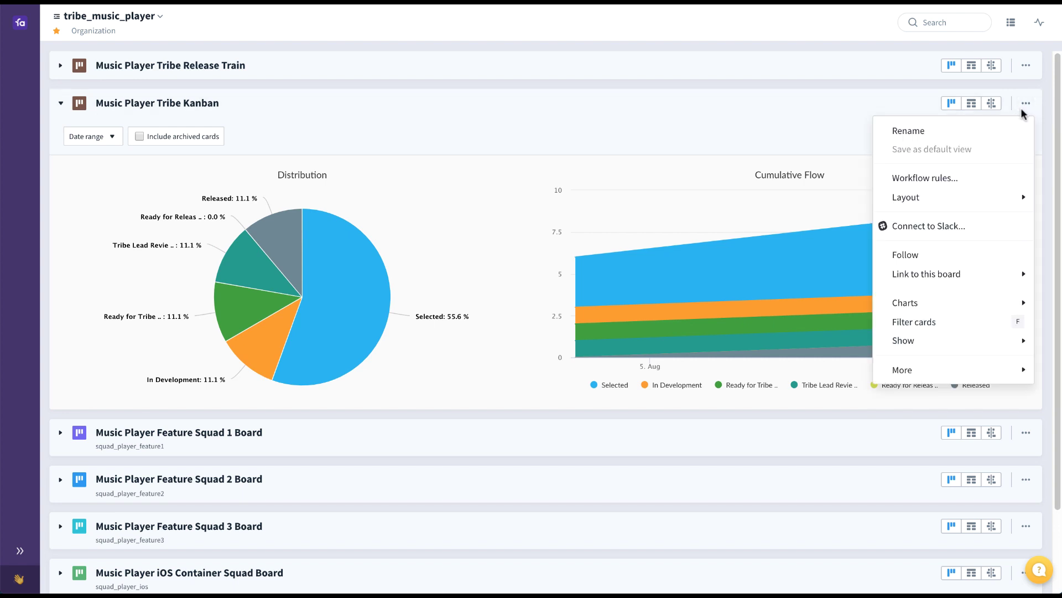
mouse_move(956, 306)
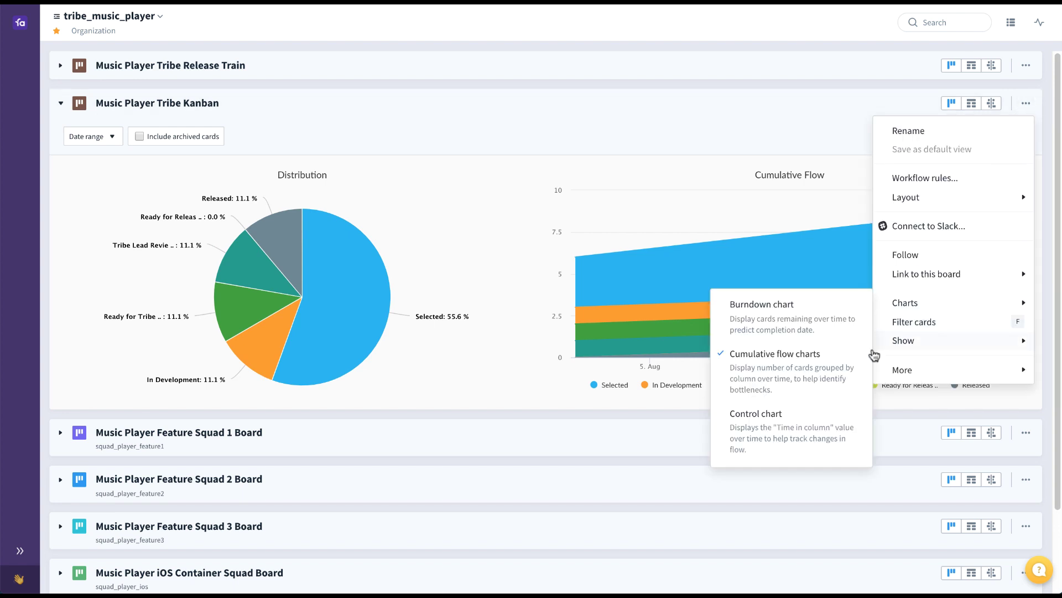
click(816, 420)
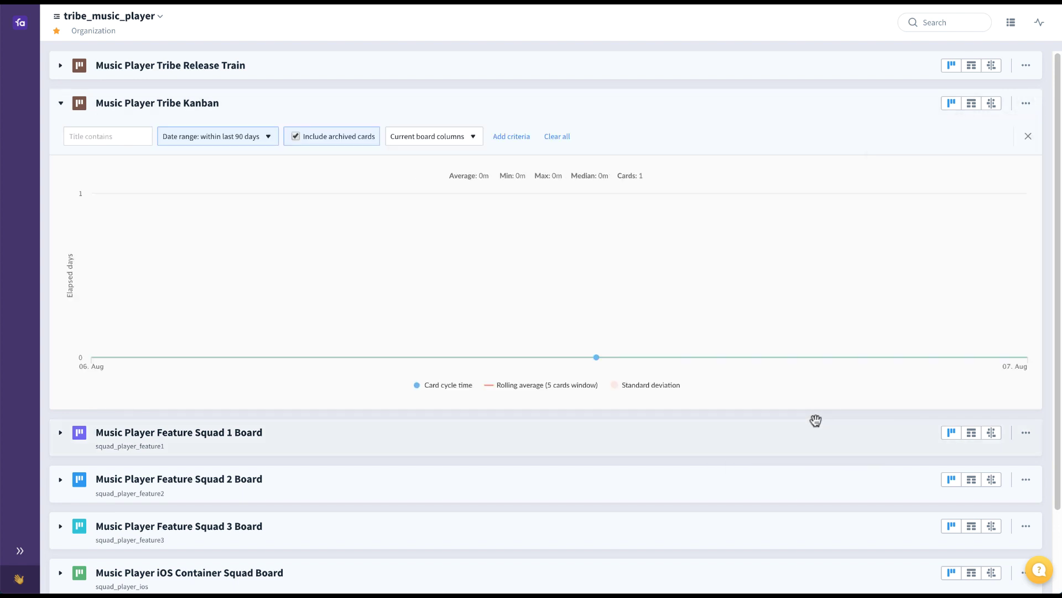
click(951, 103)
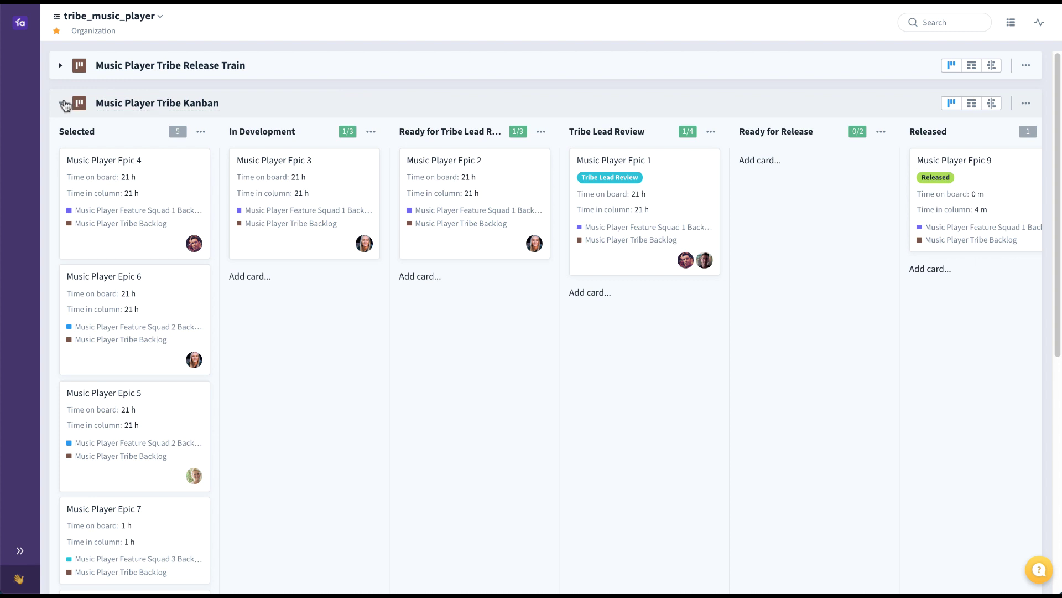
Swap the collapsed Tribe Kanban for the expanded Release Train and show Feature Toggle on its cards.
click(61, 103)
click(61, 66)
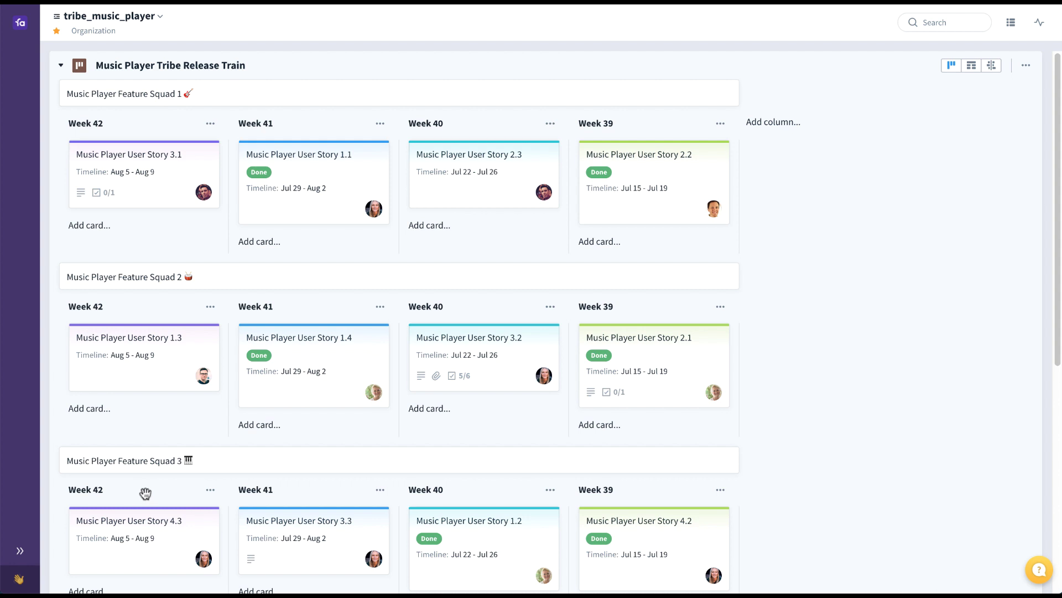
click(1026, 69)
mouse_move(992, 311)
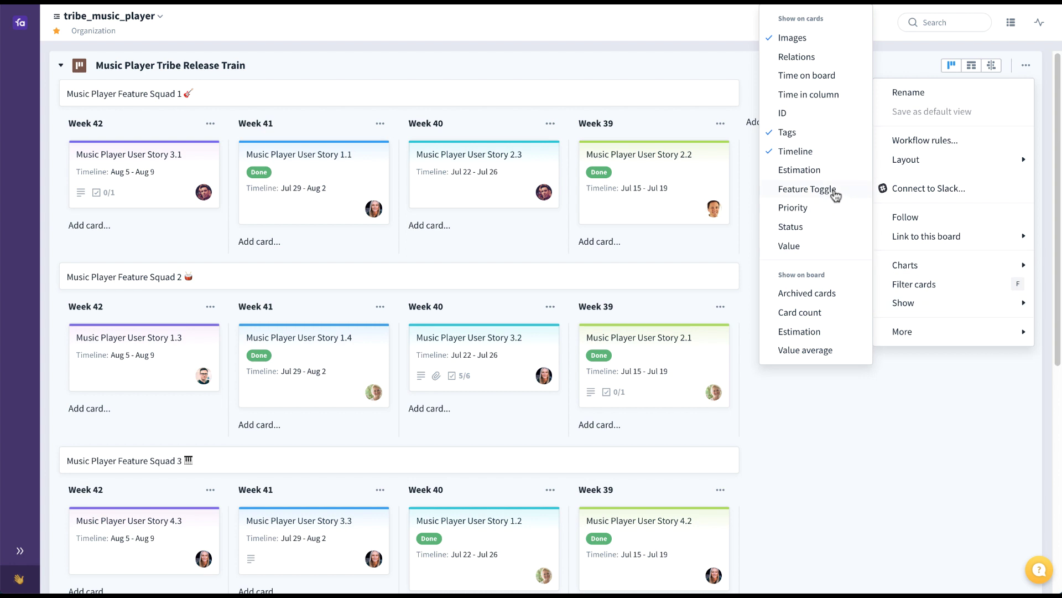
click(825, 419)
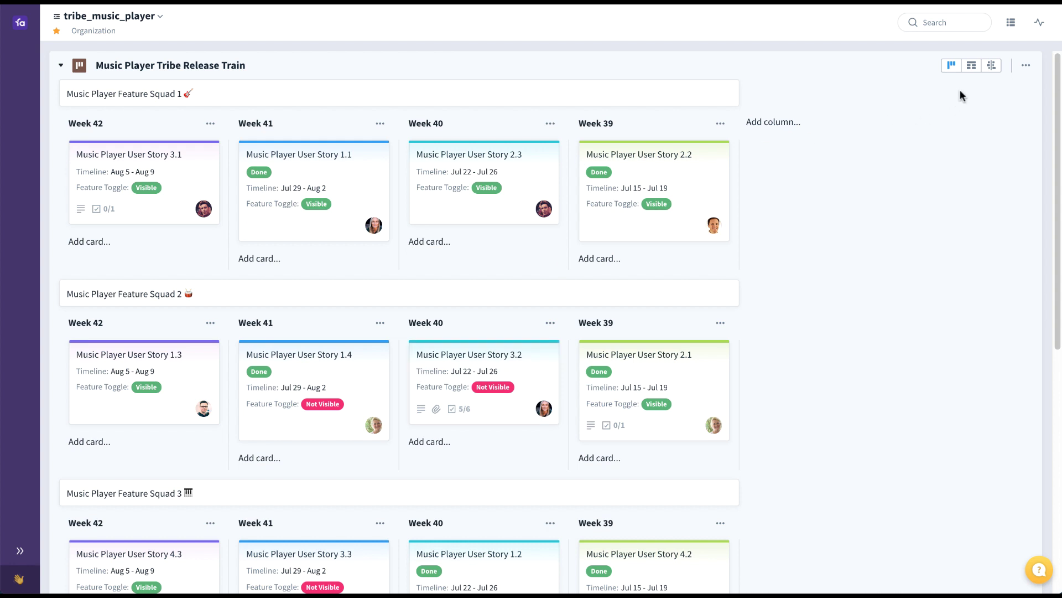
click(973, 67)
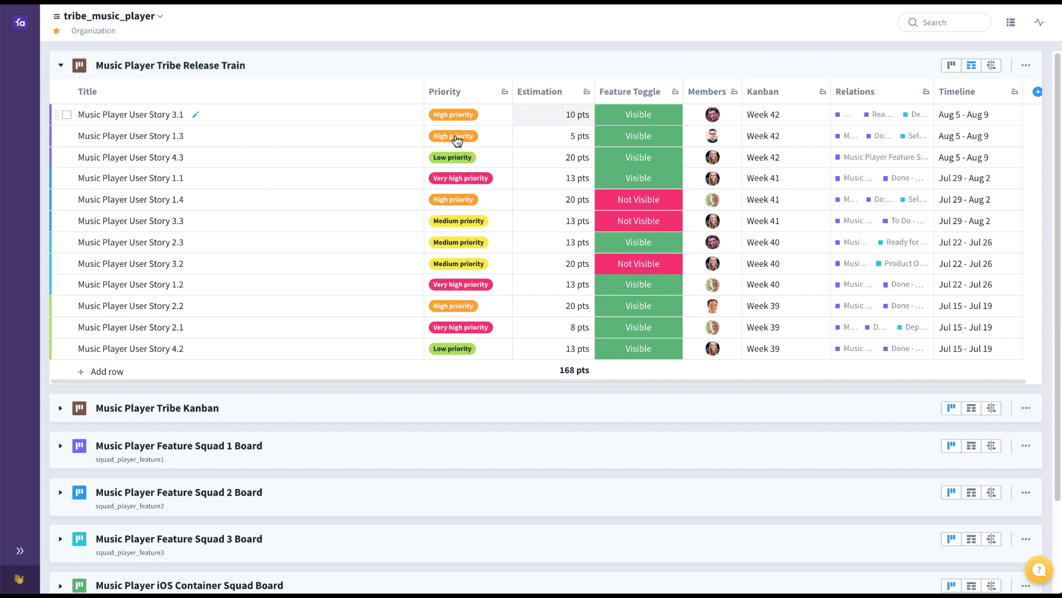
drag(424, 91, 318, 105)
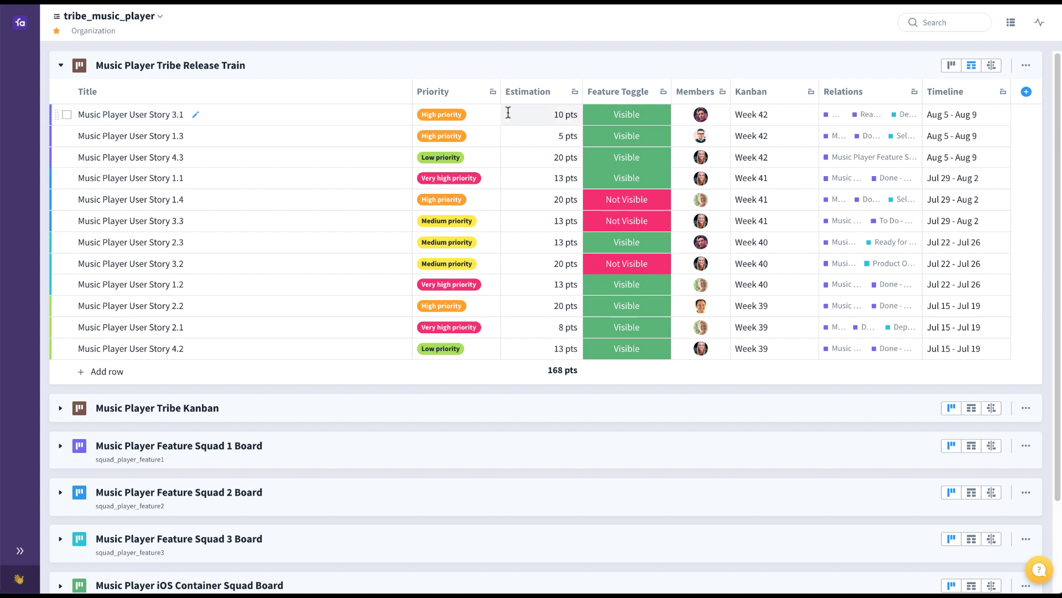
click(488, 92)
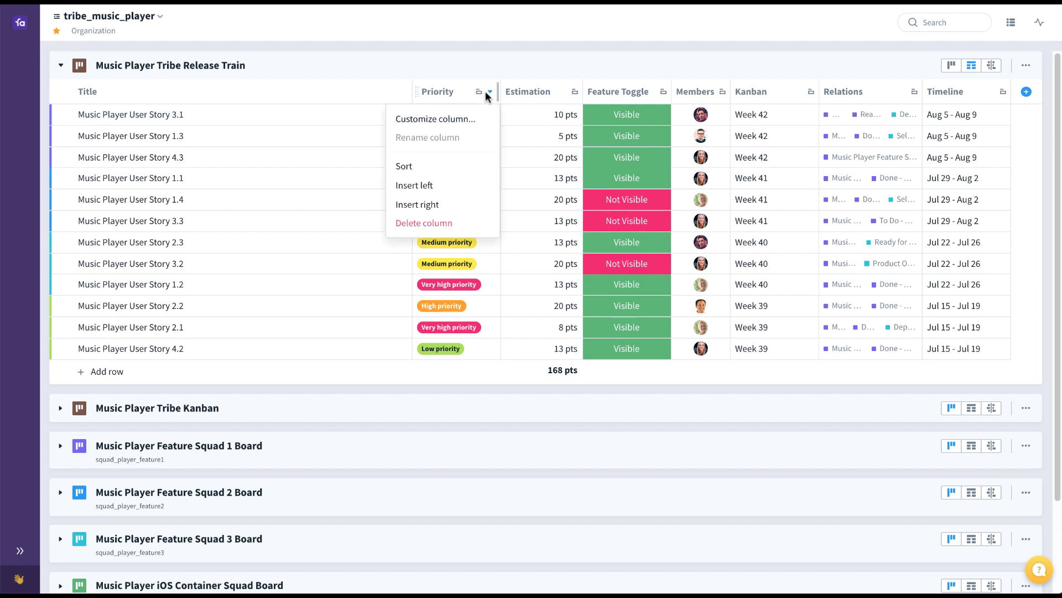
click(442, 166)
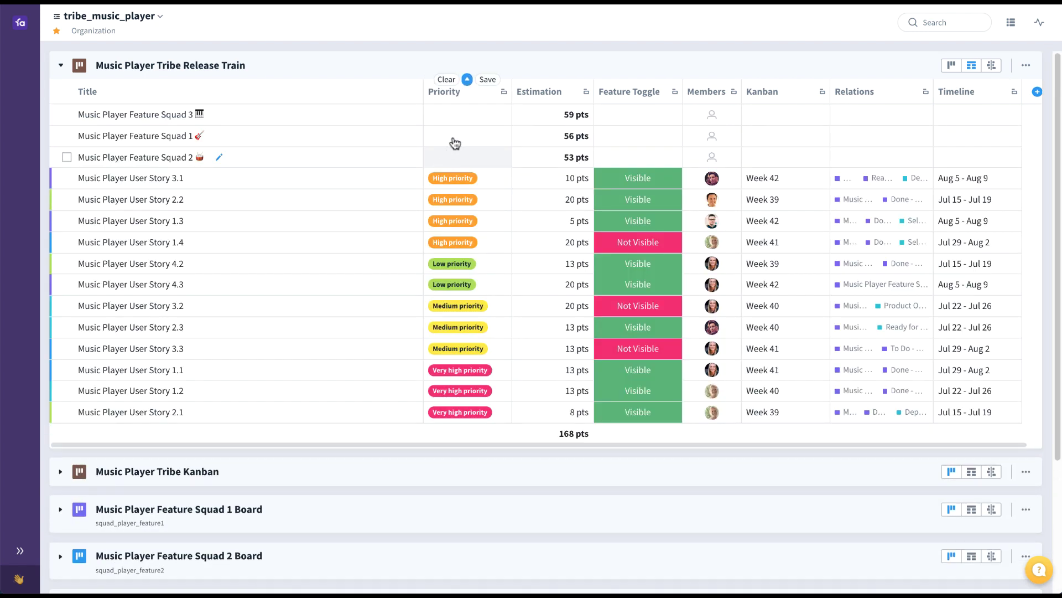
click(467, 79)
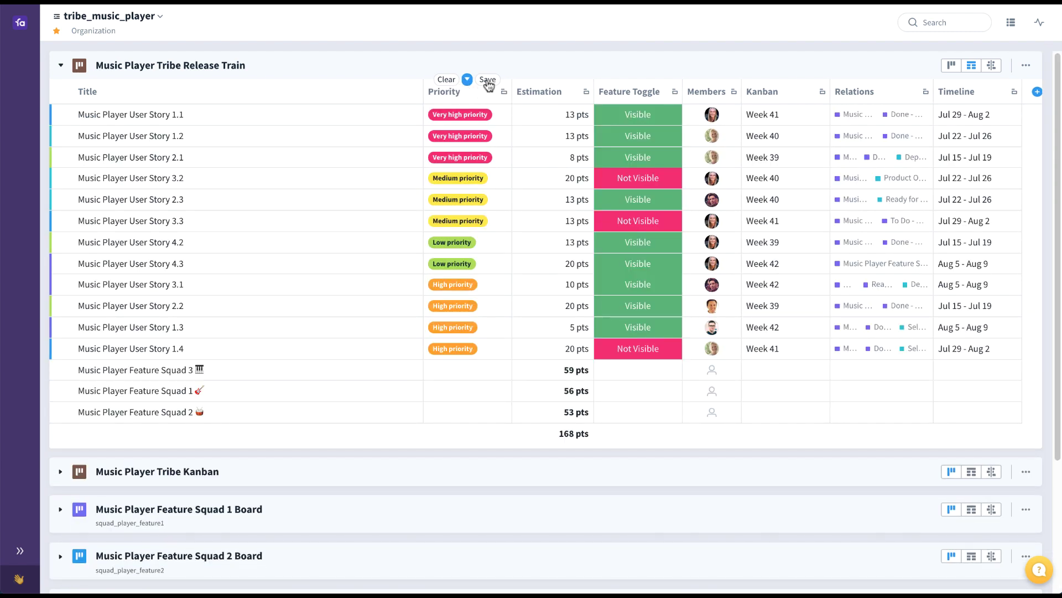
click(449, 79)
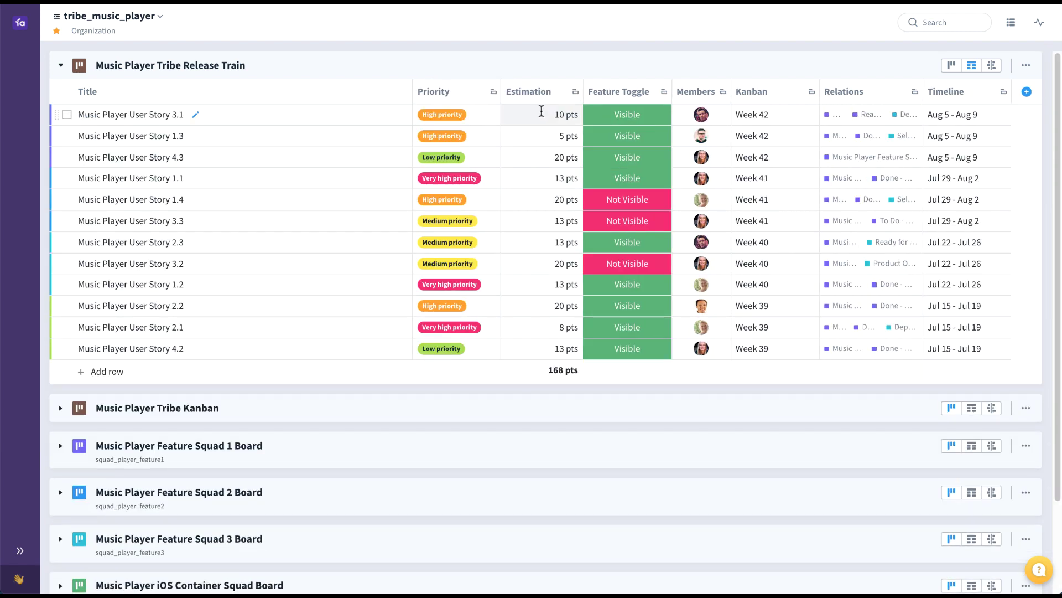
click(574, 92)
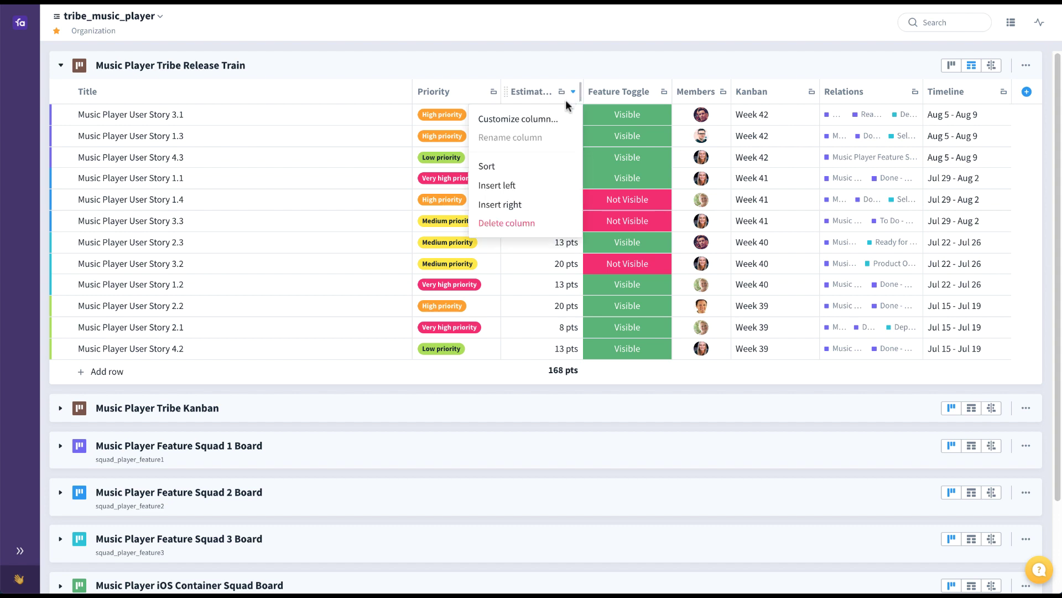
click(523, 165)
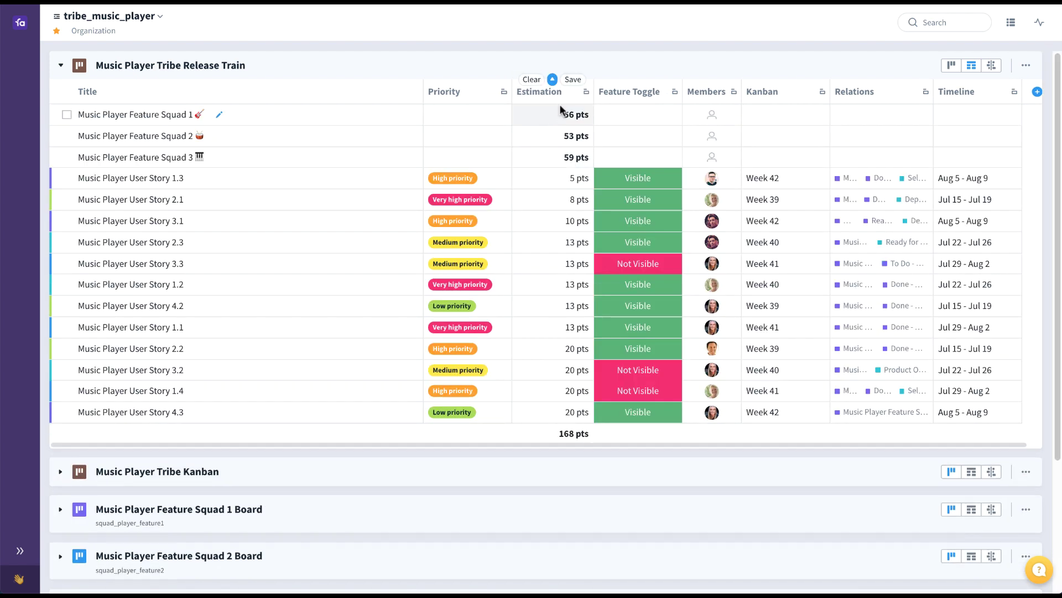
click(552, 80)
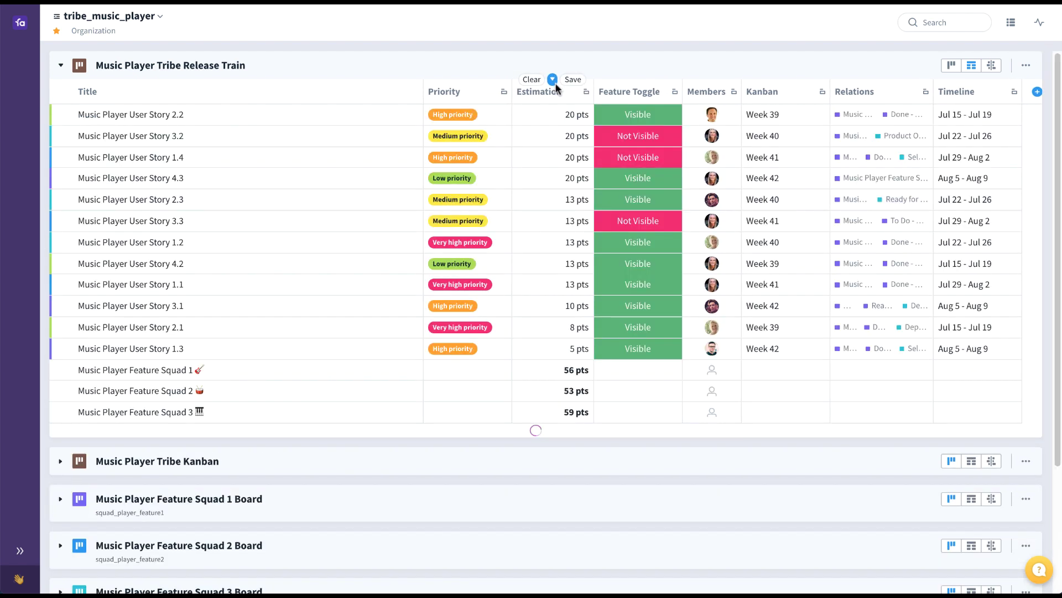
click(532, 79)
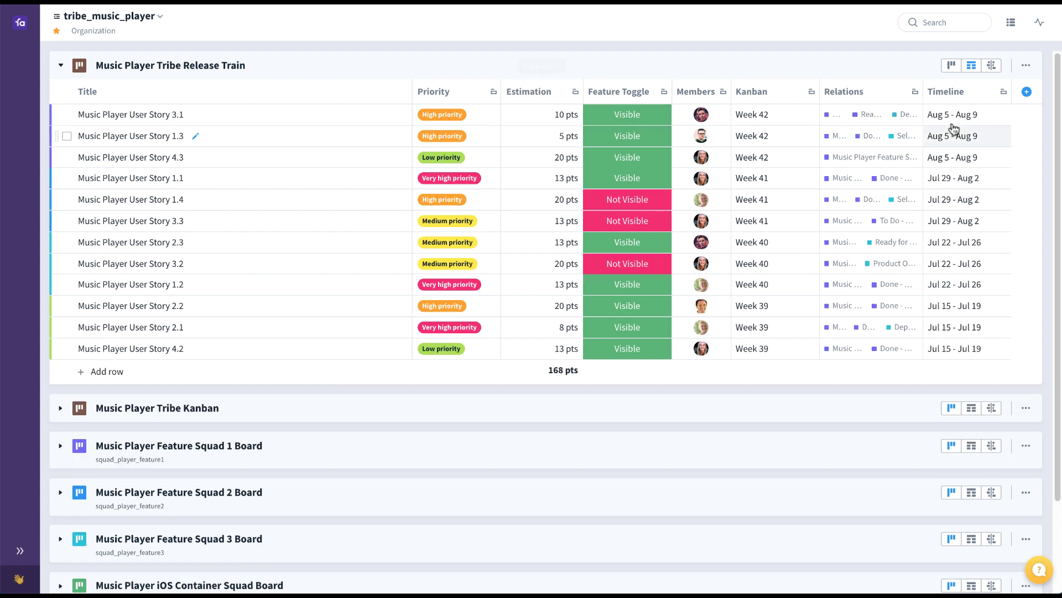
Add the existing Value custom field as a column and rate User Story 3.1 four stars.
click(1027, 91)
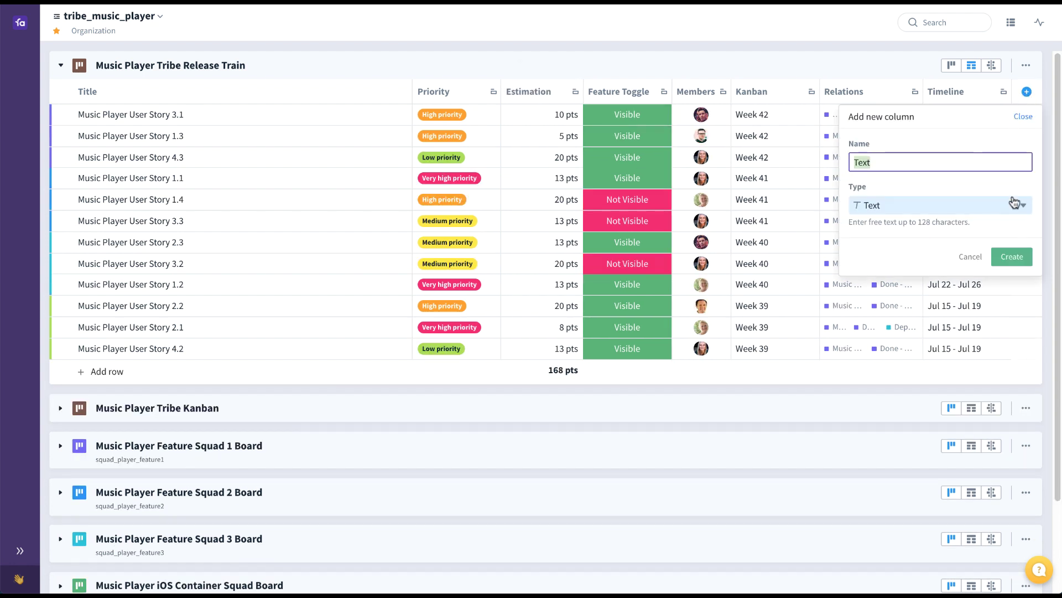
click(1019, 204)
click(921, 458)
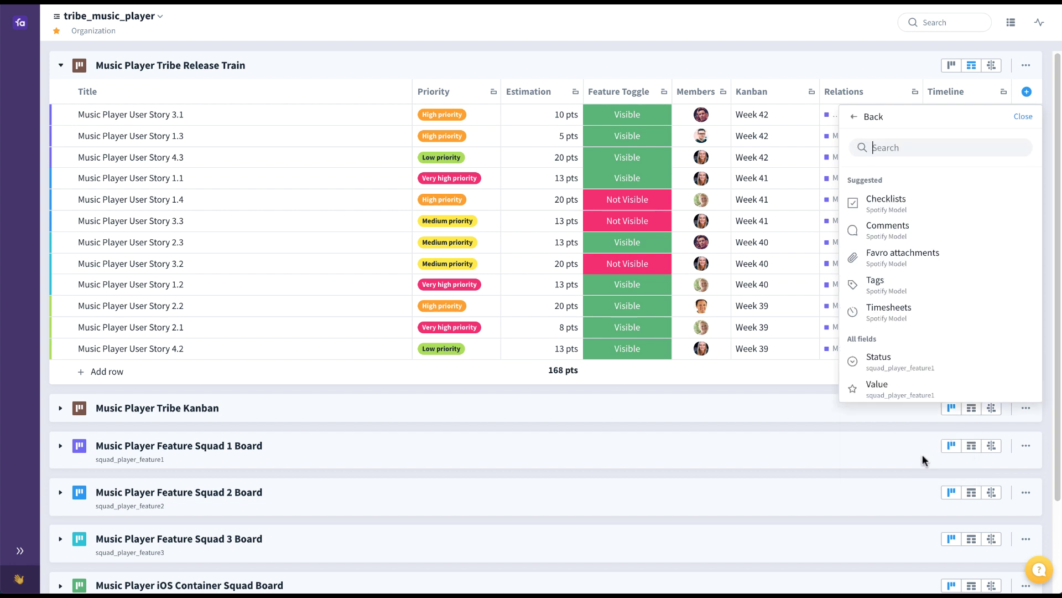
click(916, 392)
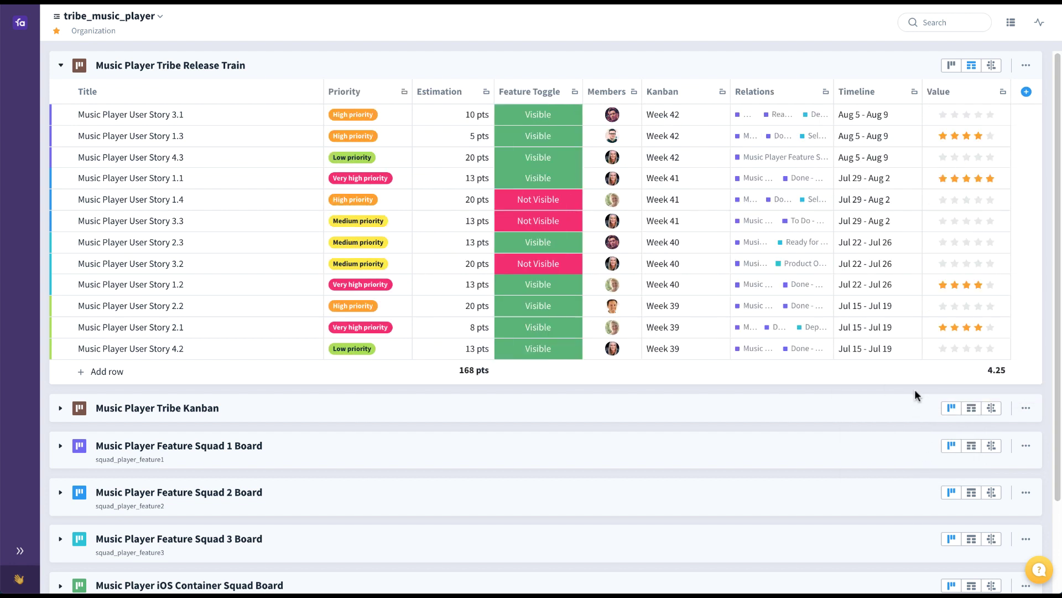
click(978, 115)
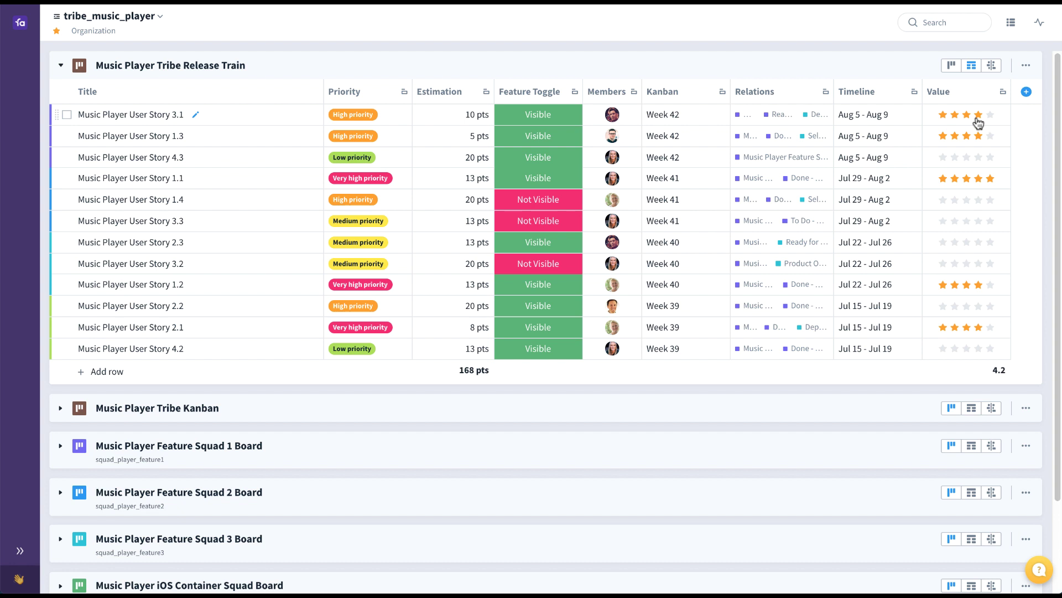
Browse the field types for another new column, then dismiss it without adding anything.
click(1026, 91)
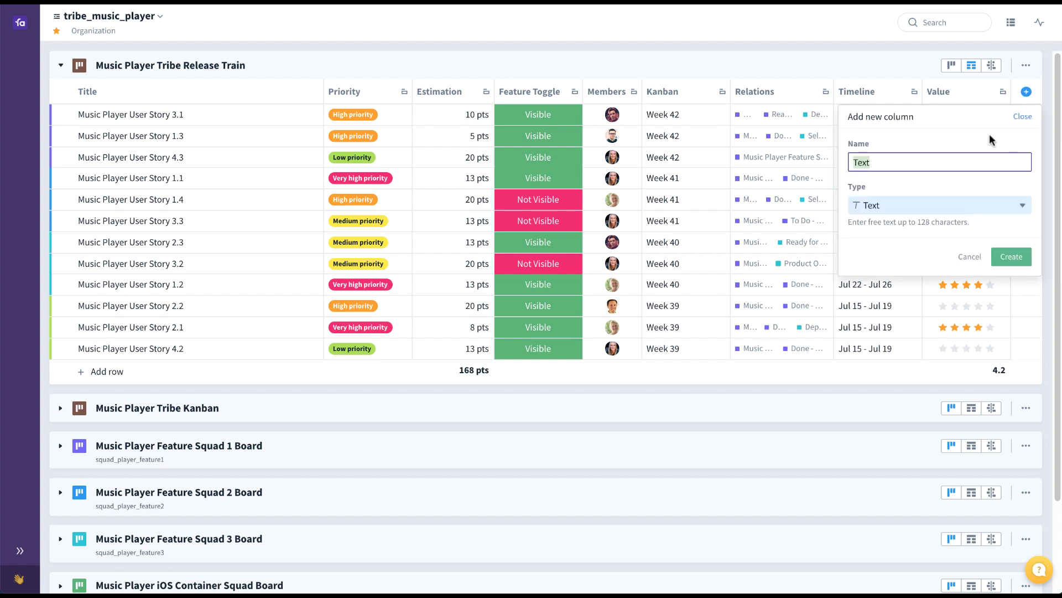
click(1023, 208)
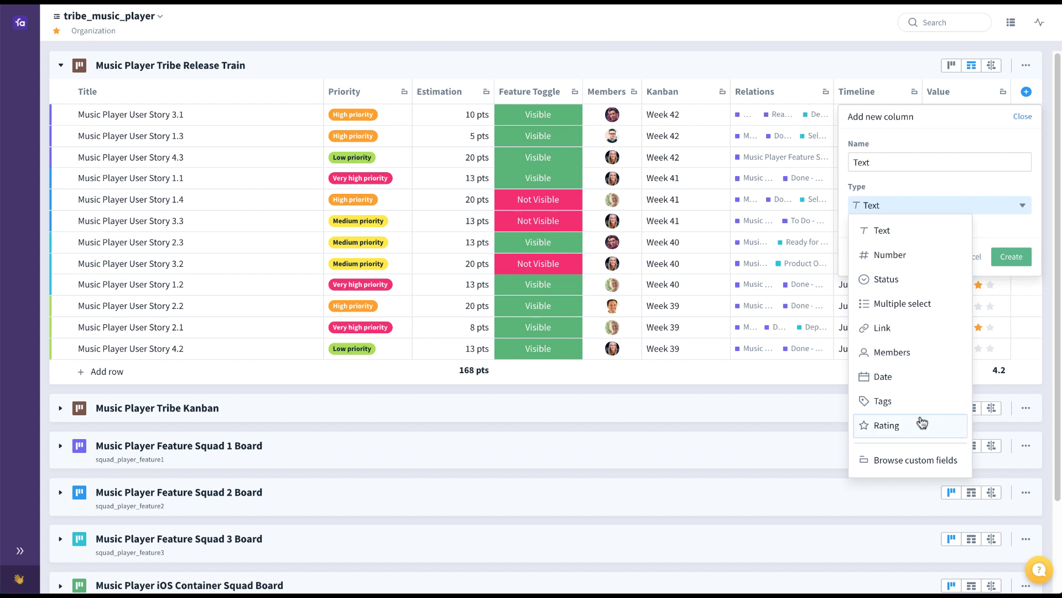
key(Escape)
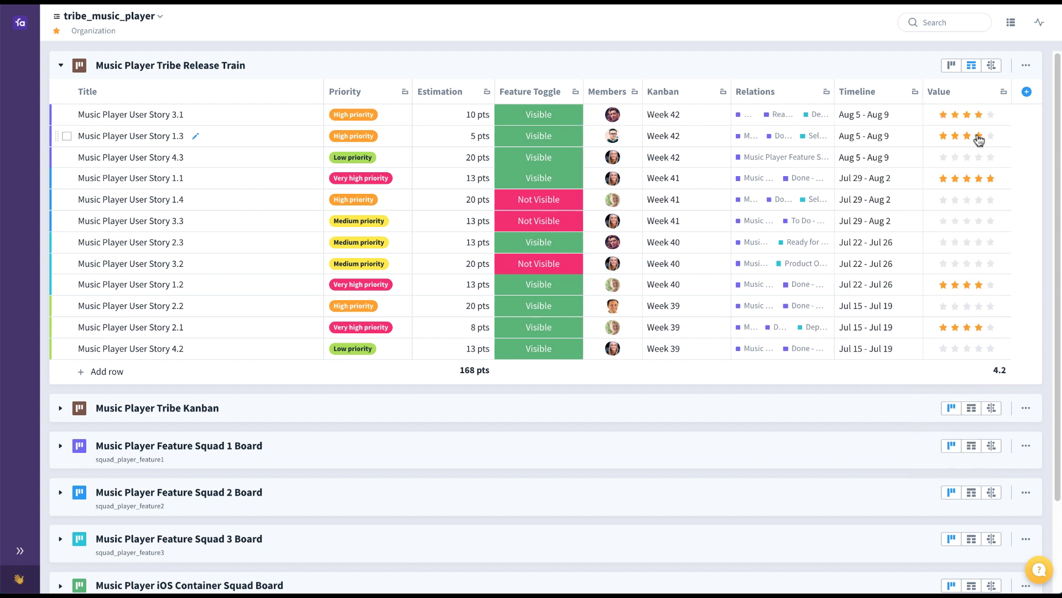
Switch the Release Train to the timeline view and leave Story 3.3 spanning 29 Jul – 2 Aug.
click(993, 71)
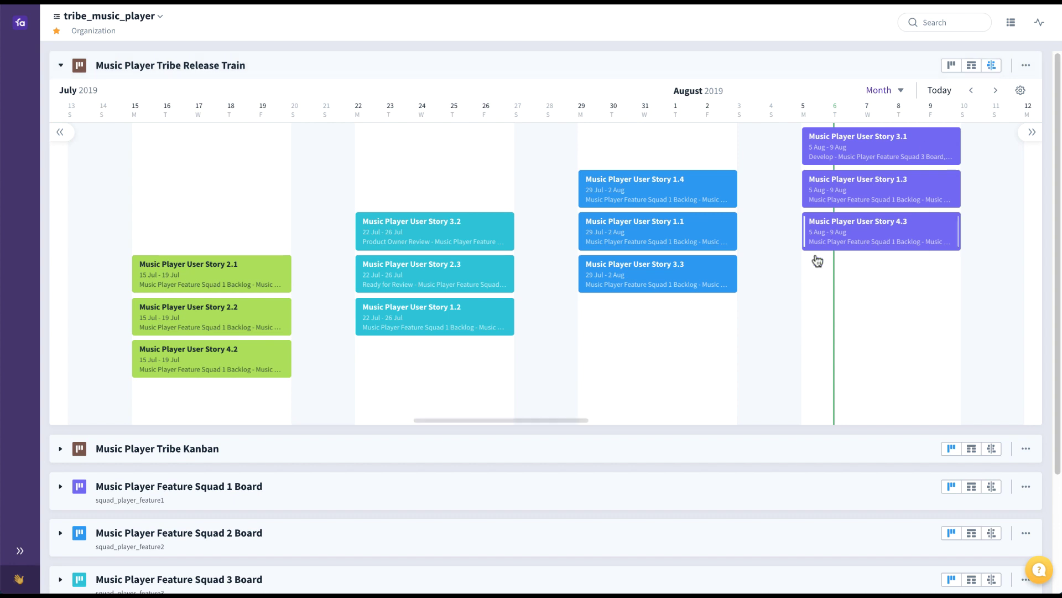
drag(702, 285, 919, 286)
drag(805, 274, 599, 288)
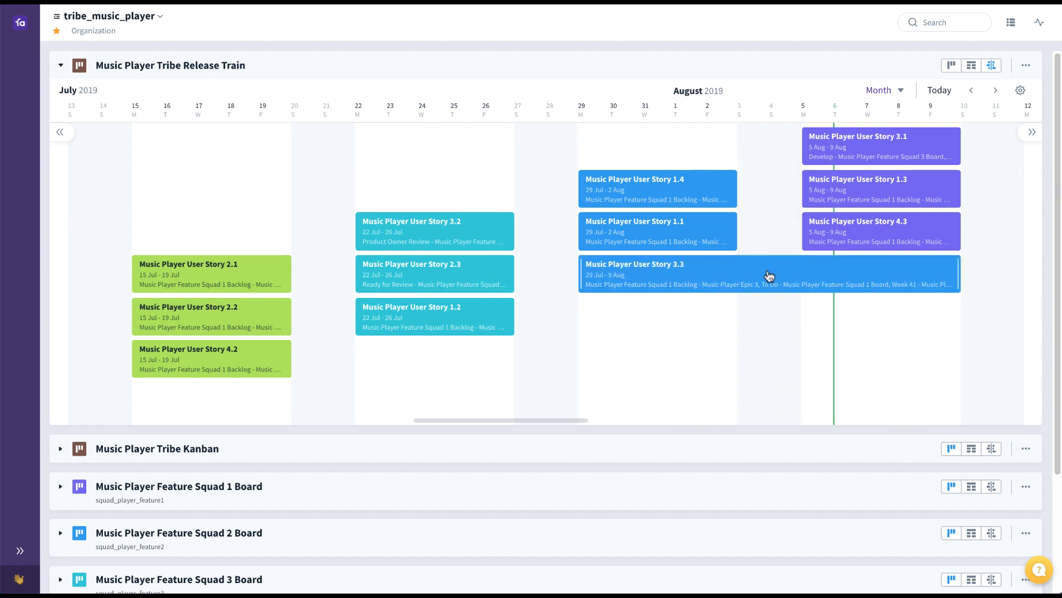
drag(958, 275, 739, 280)
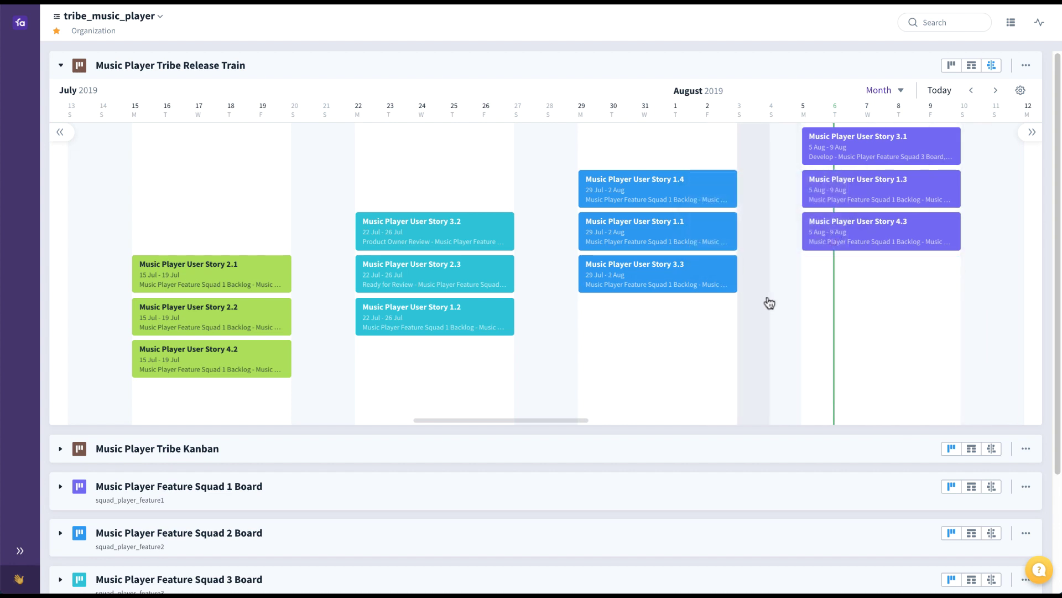
click(902, 92)
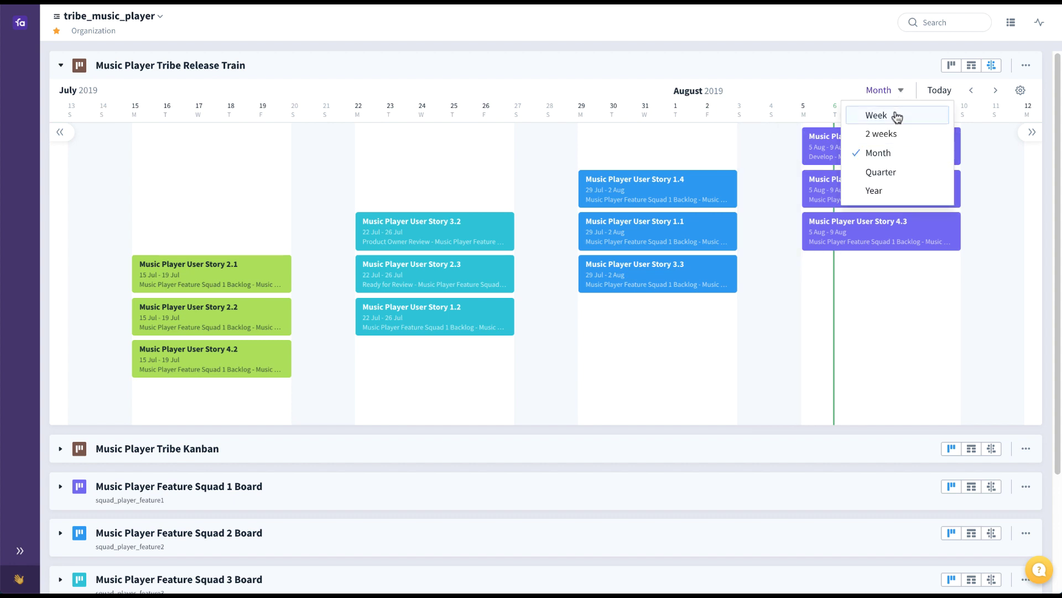
click(896, 133)
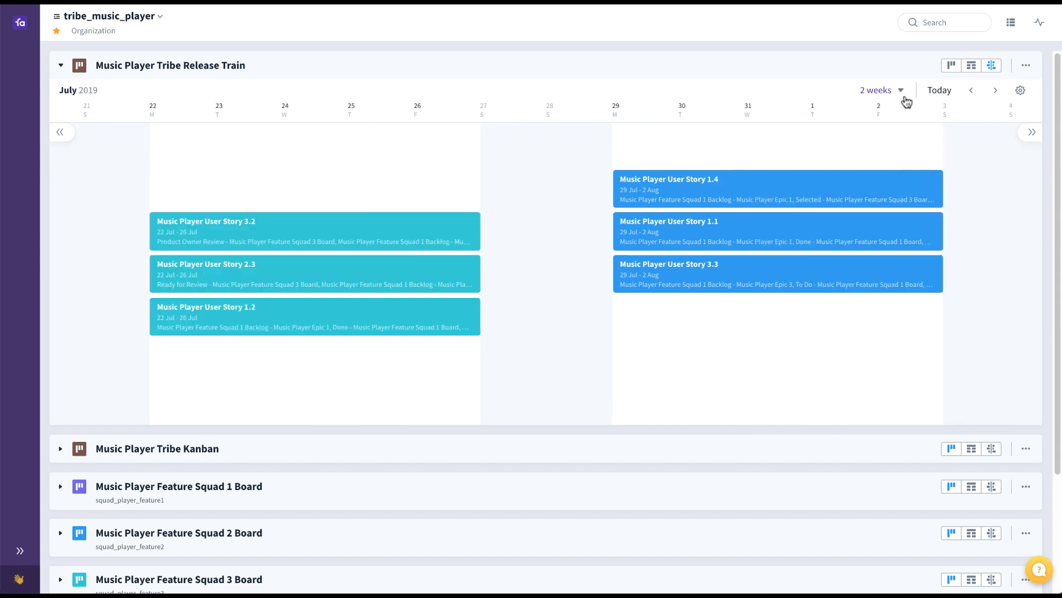
click(903, 90)
click(897, 153)
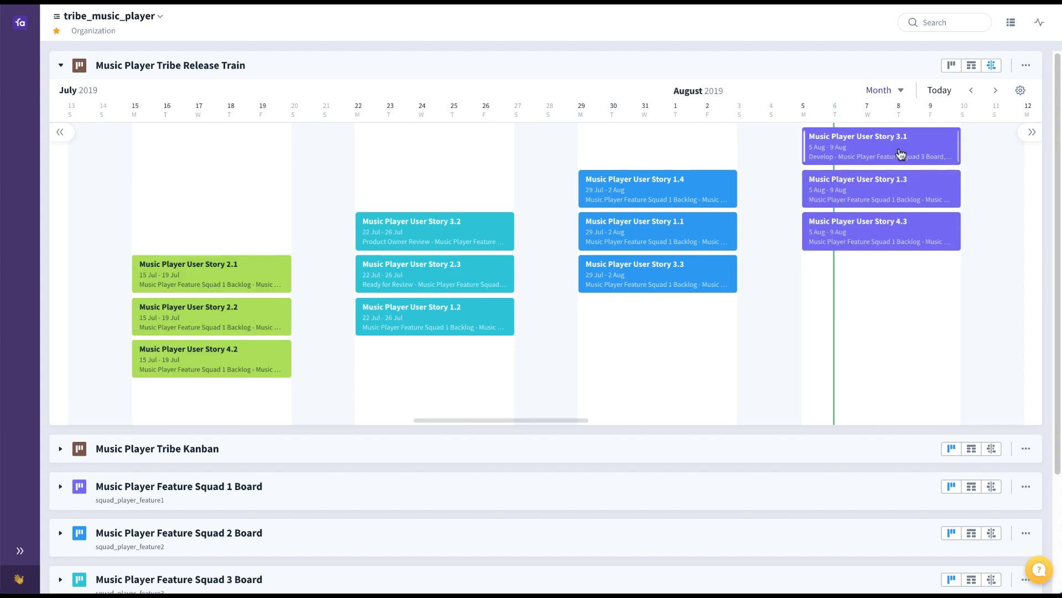
click(902, 89)
click(892, 169)
click(901, 90)
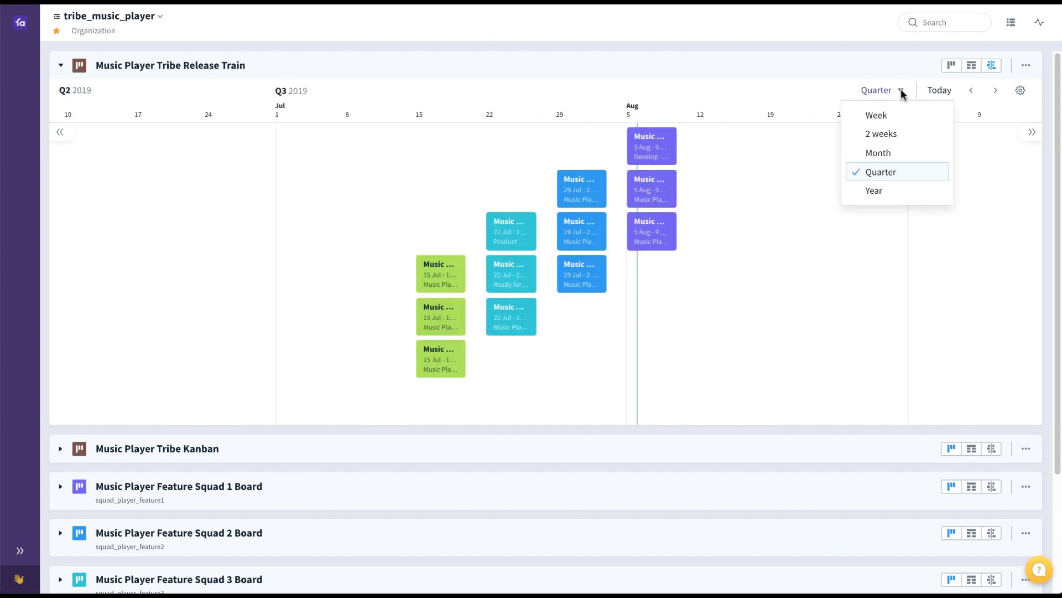
click(899, 176)
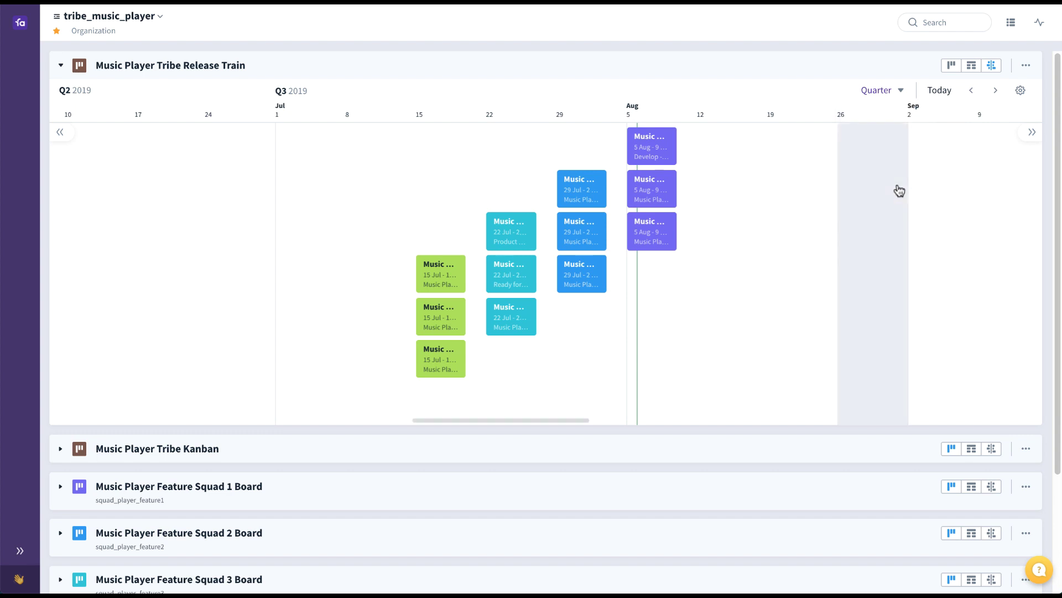
click(900, 91)
click(902, 159)
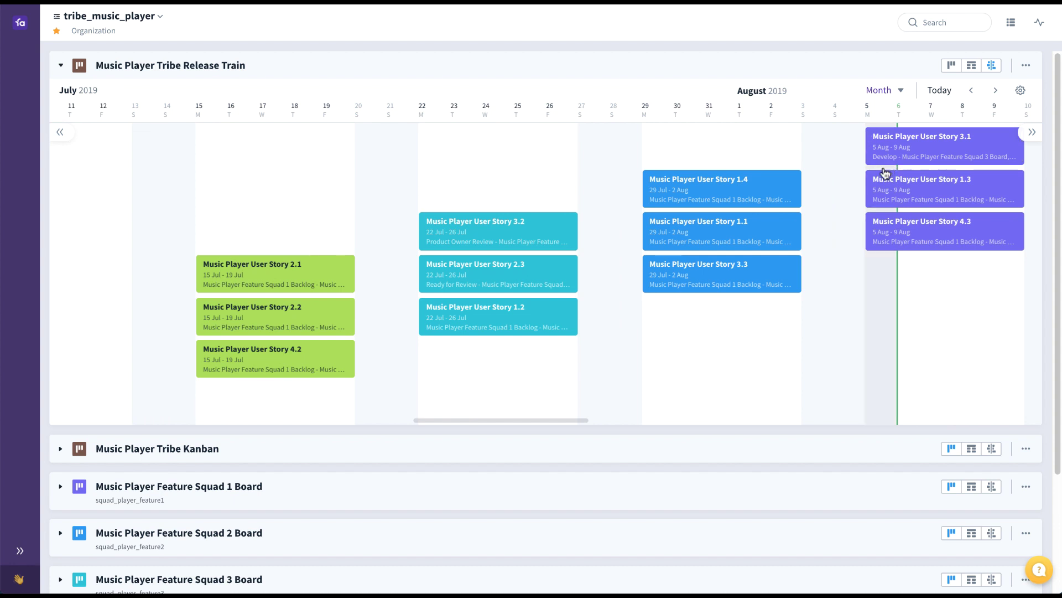
click(1020, 92)
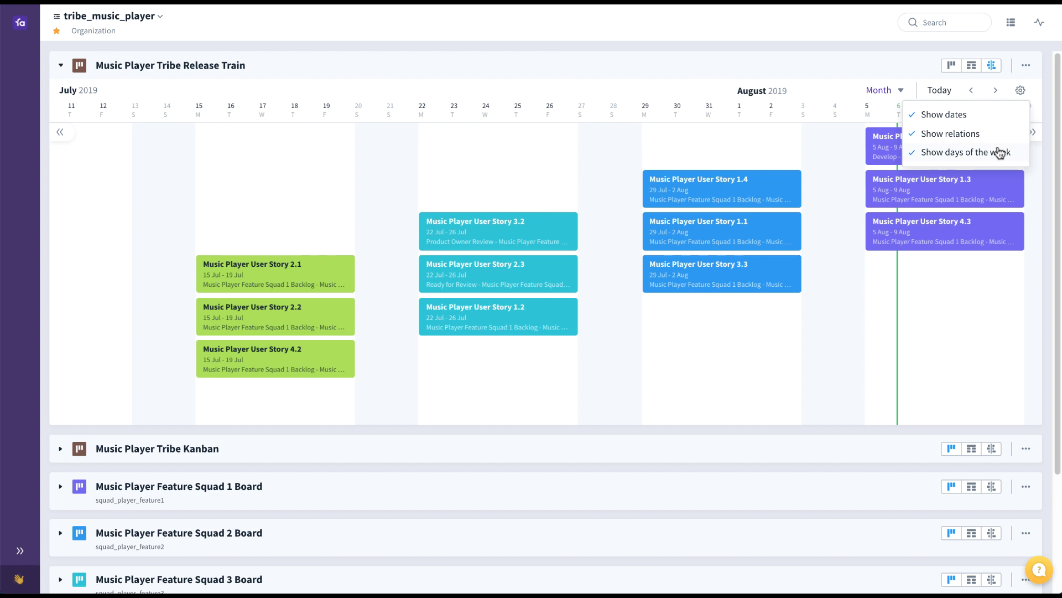
click(1022, 92)
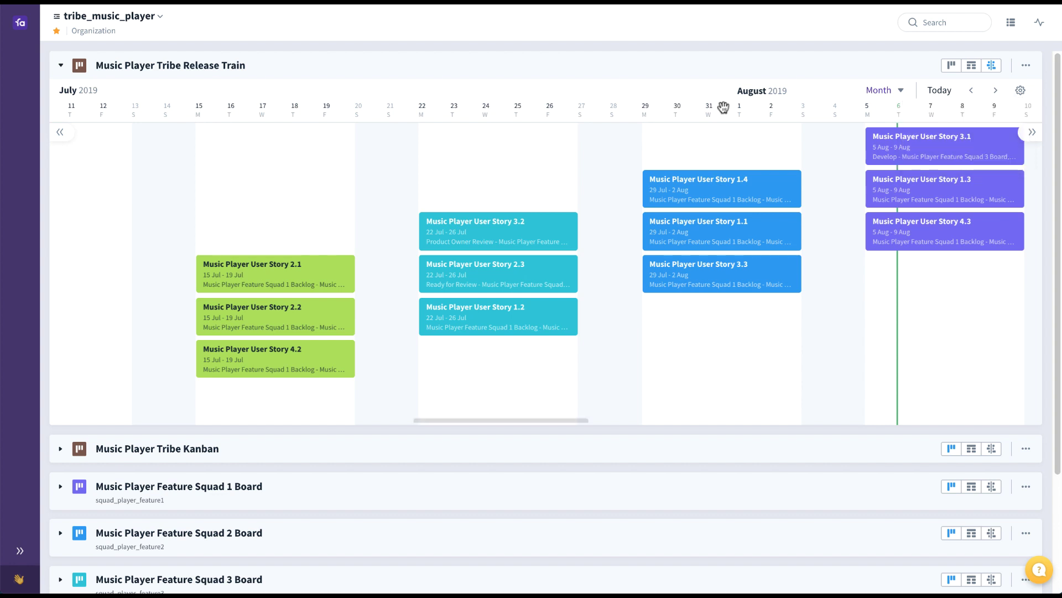
Collapse the Release Train board, leaving the seven collapsed tribe boards listed.
click(61, 66)
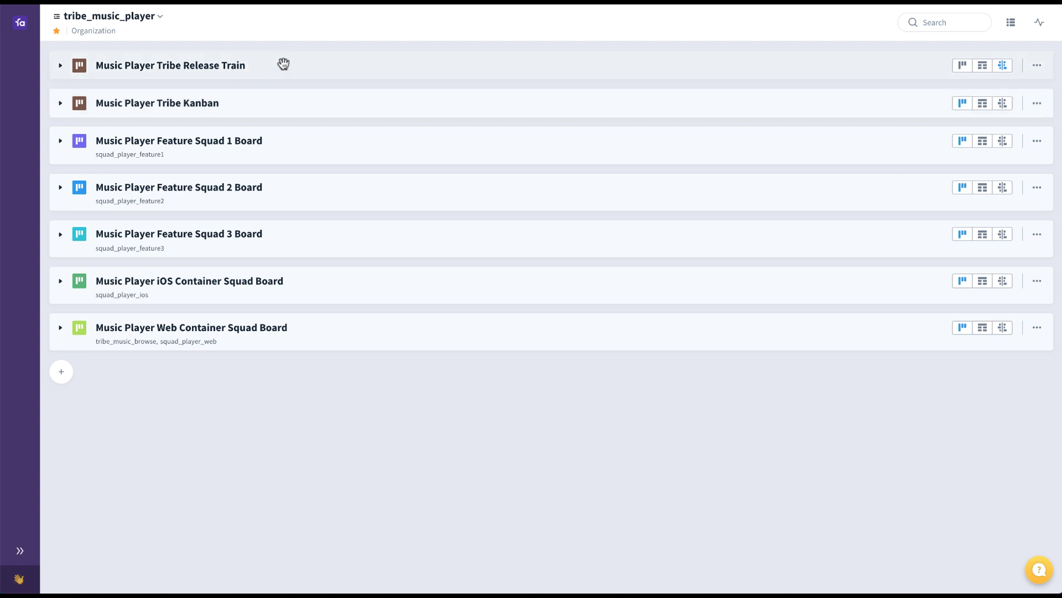
Reveal the six backlogs beside the boards with the B shortcut and expand the navigation sidebar.
key(b)
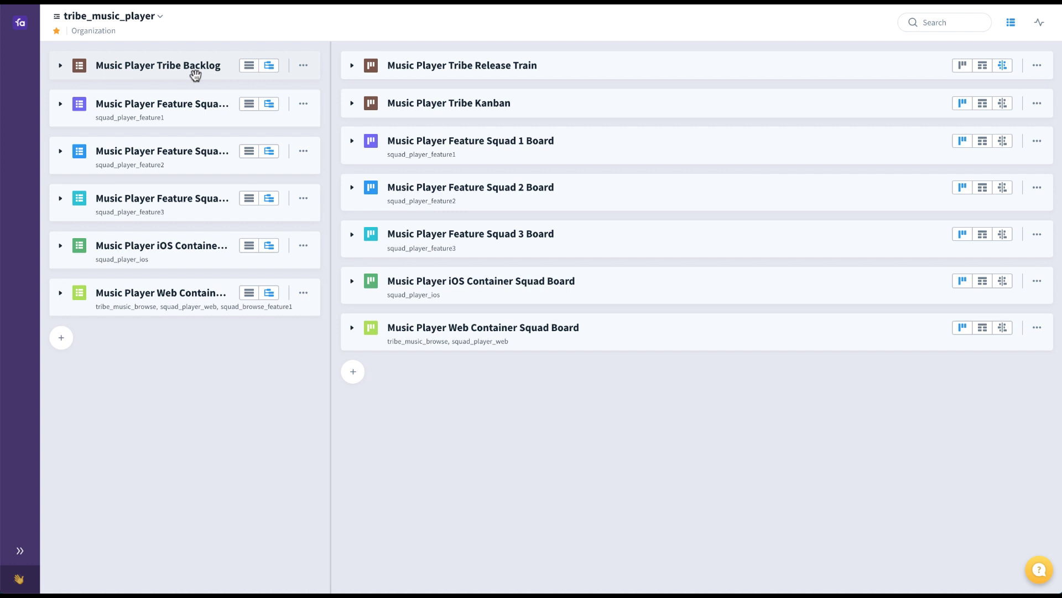
click(20, 550)
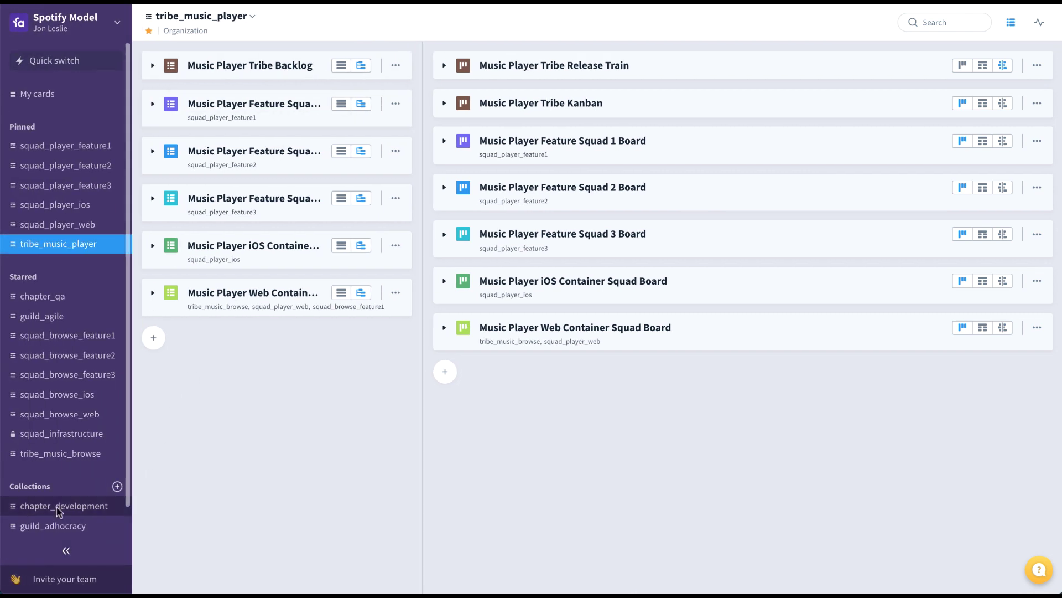
Open chapter_qa, expand its QA Chapter Backlog and Board, and widen the board to show Done.
click(84, 302)
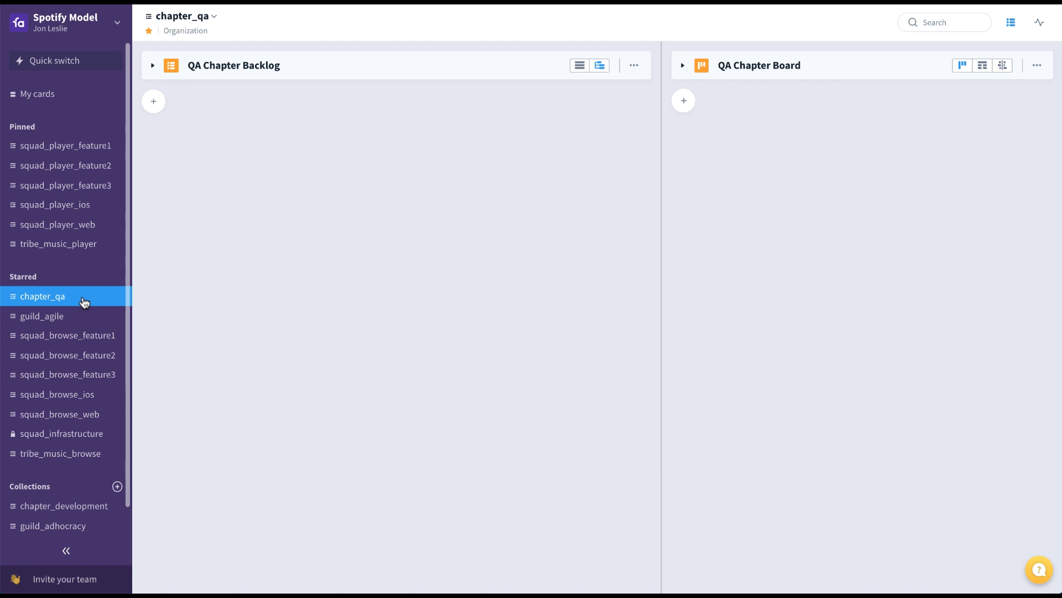
click(67, 550)
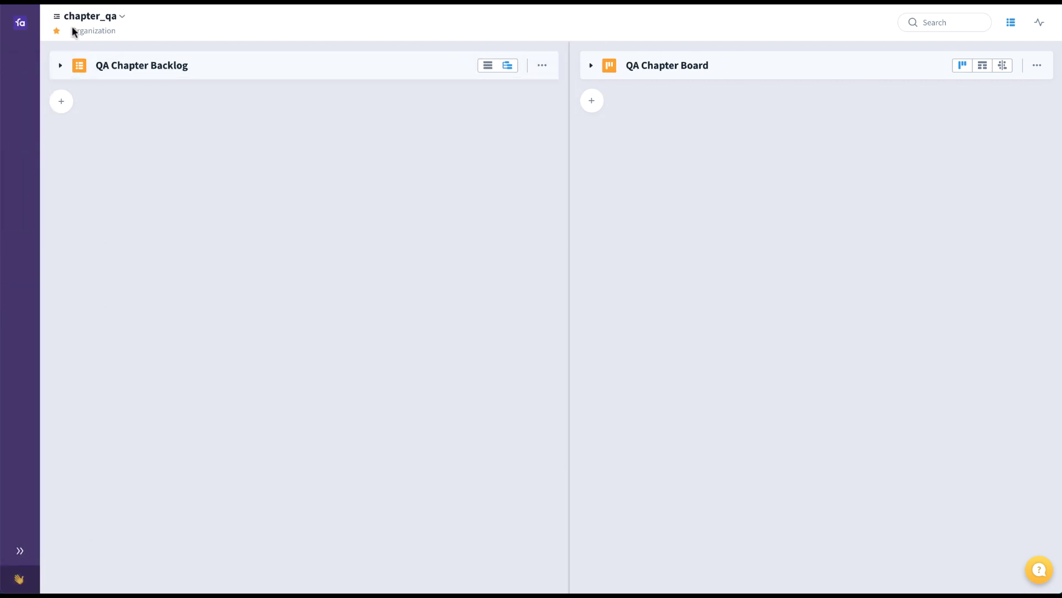
click(61, 66)
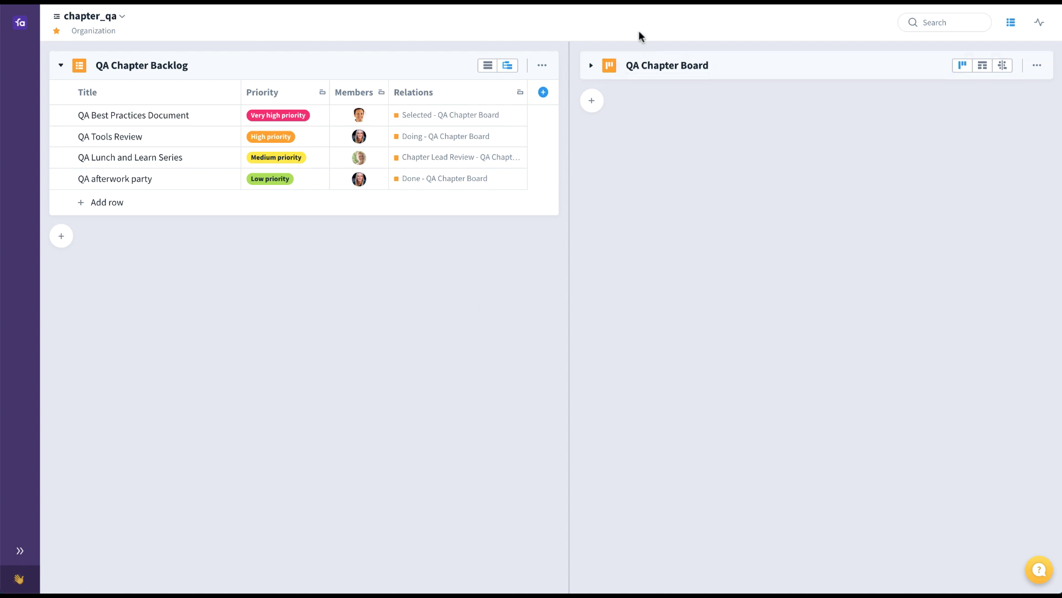
click(591, 66)
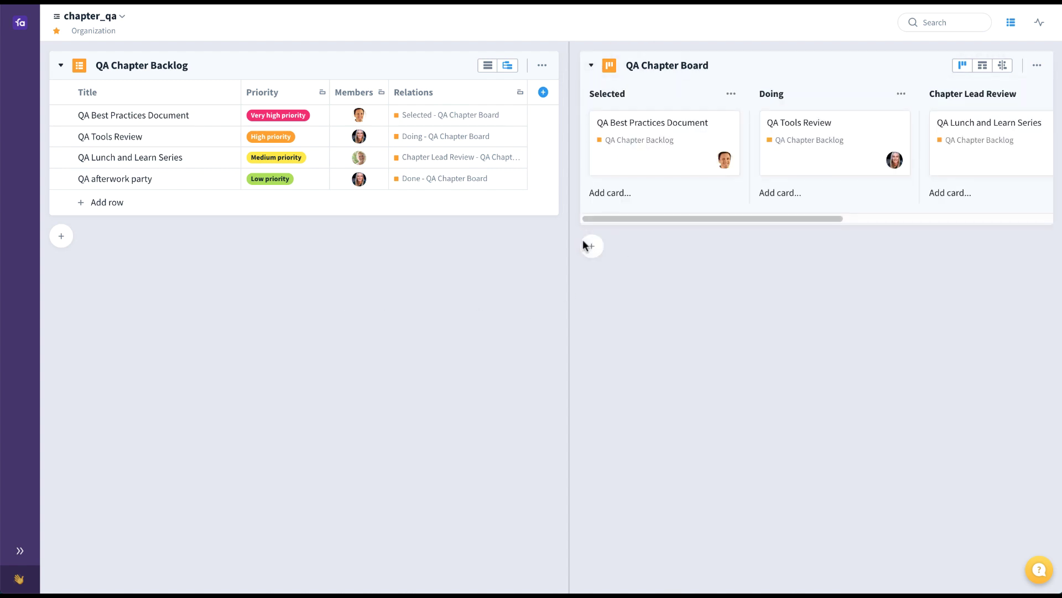
drag(569, 296, 464, 287)
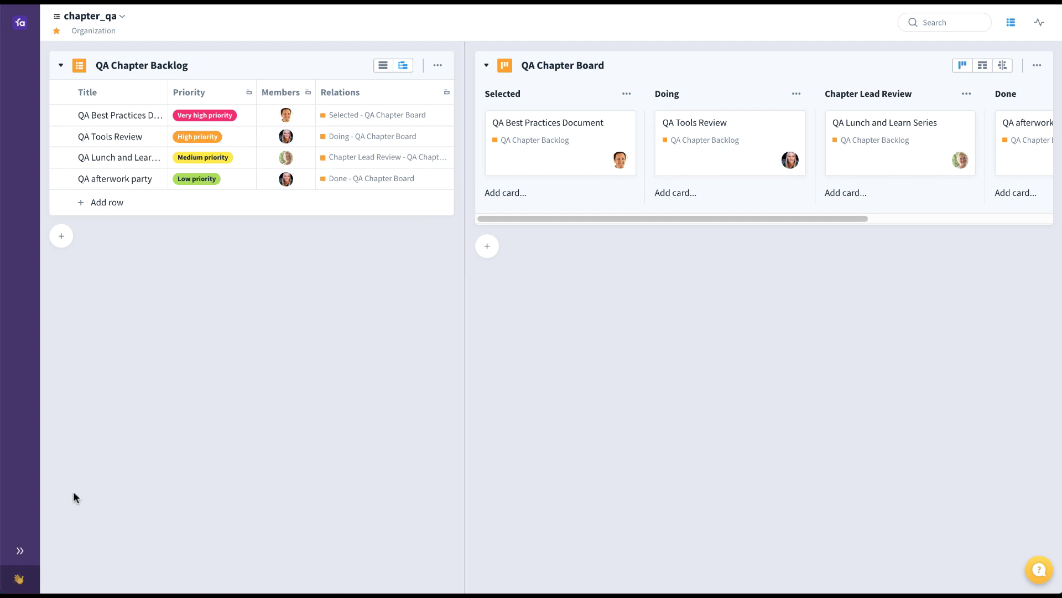
click(19, 550)
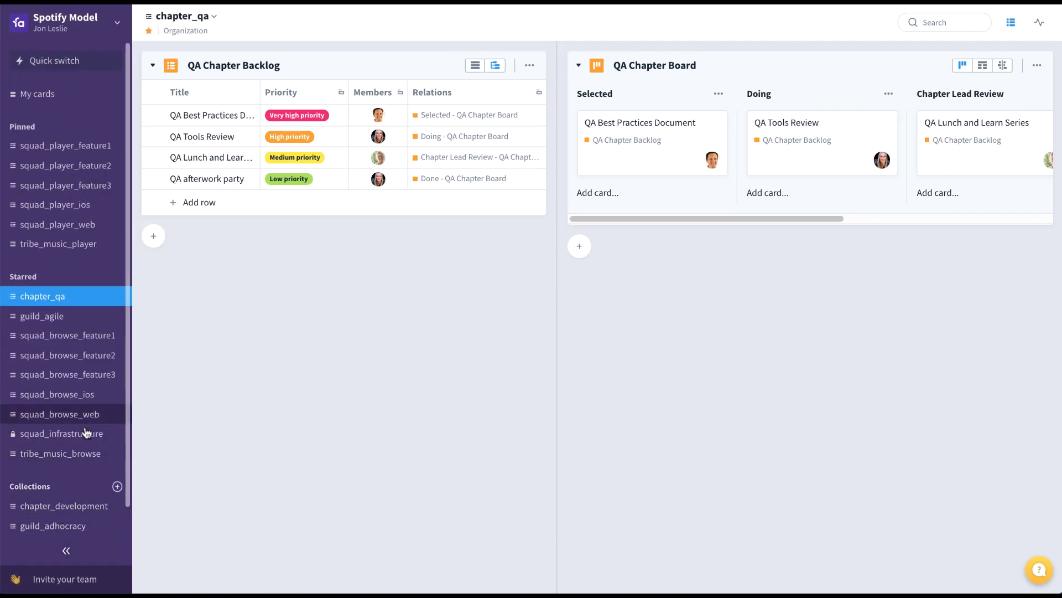
Open guild_agile, expand the Agile Guild Backlog and Board, and widen the board to show Done.
click(90, 321)
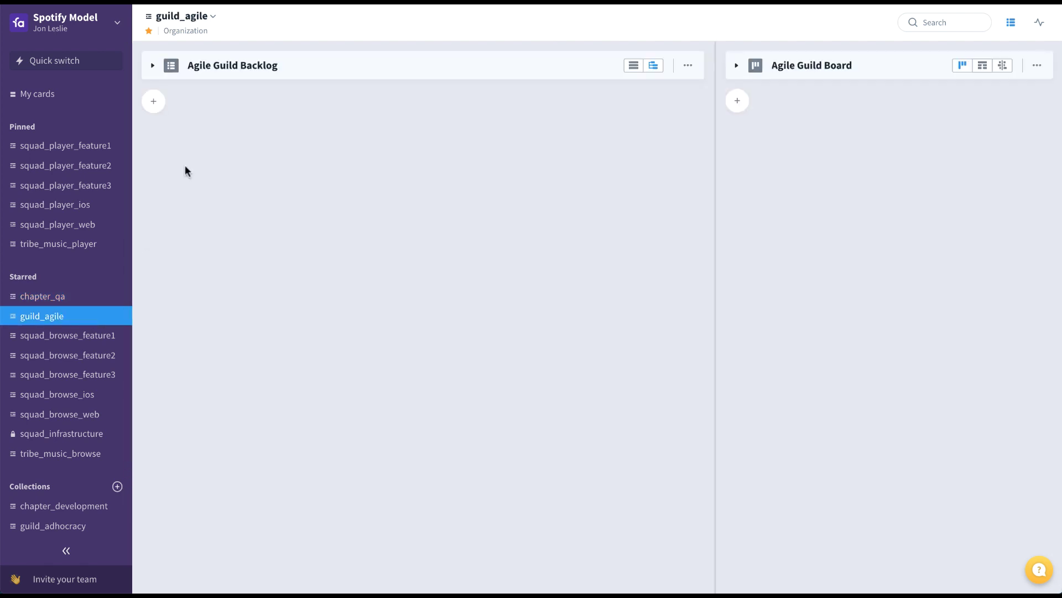
click(64, 549)
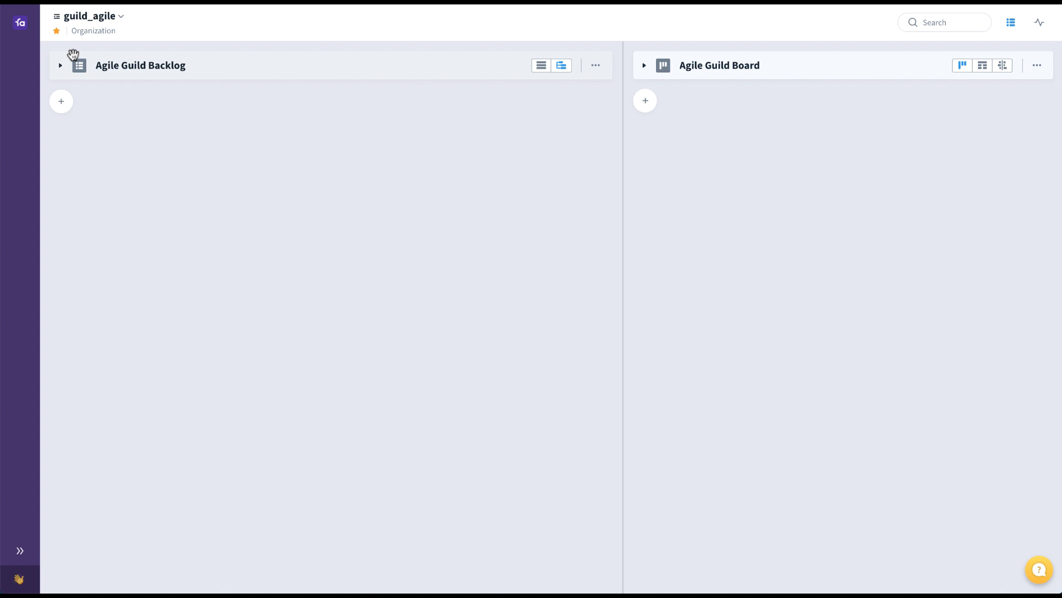
click(61, 67)
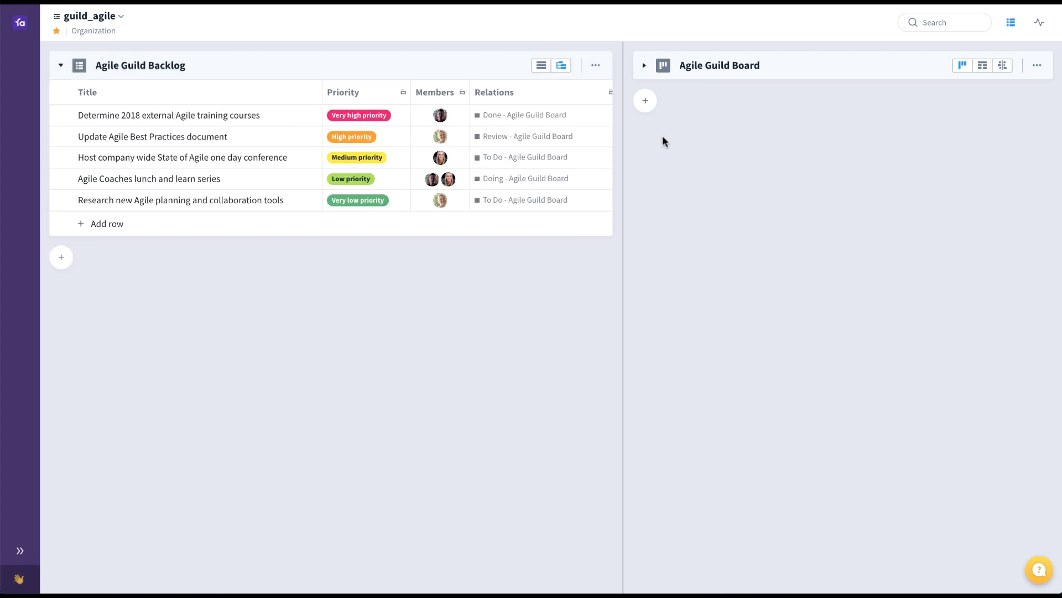
click(644, 67)
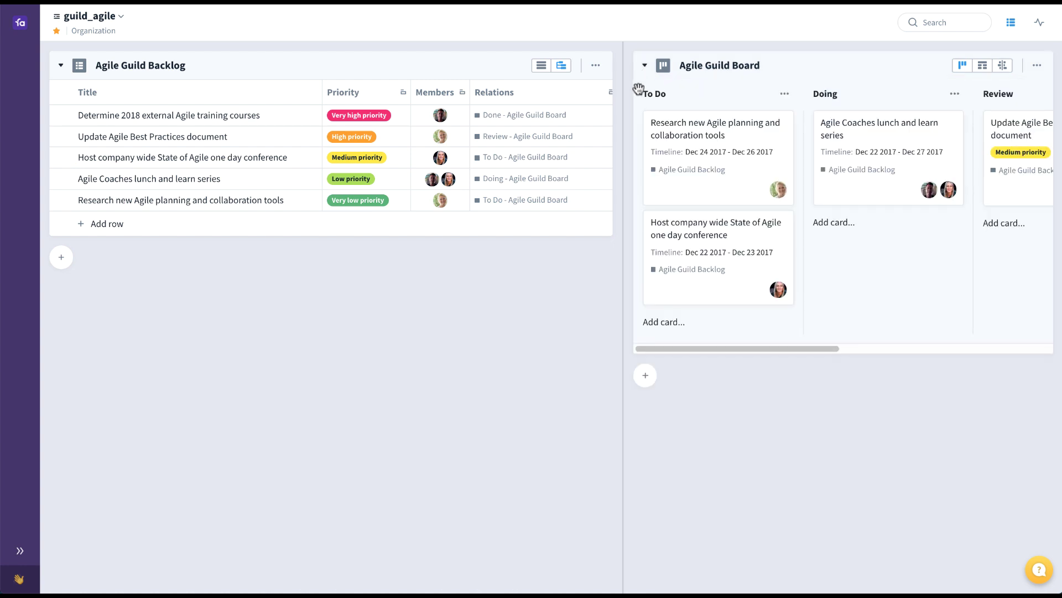
drag(622, 109, 358, 127)
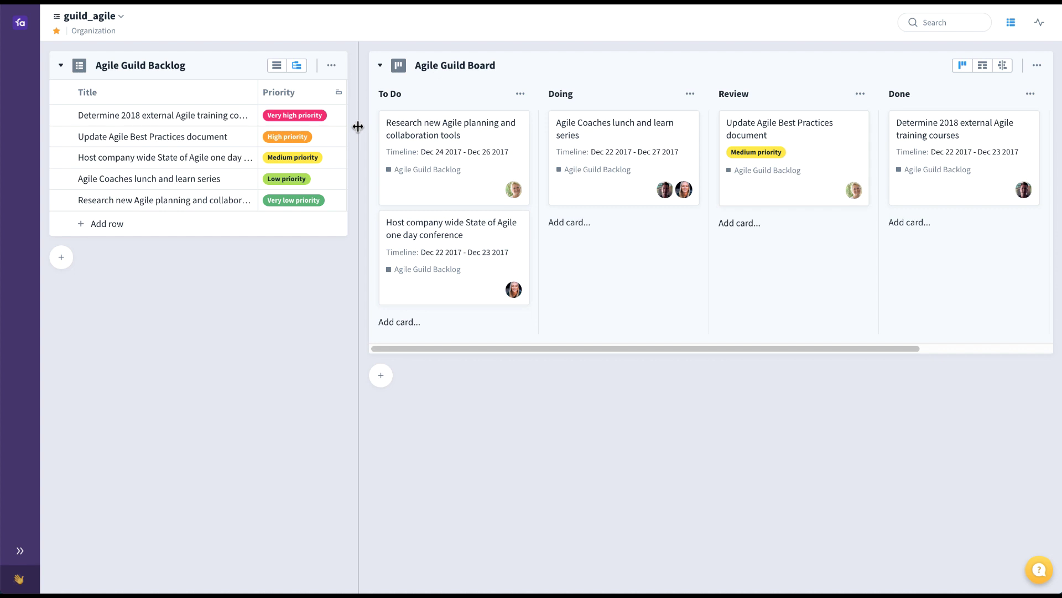
click(19, 550)
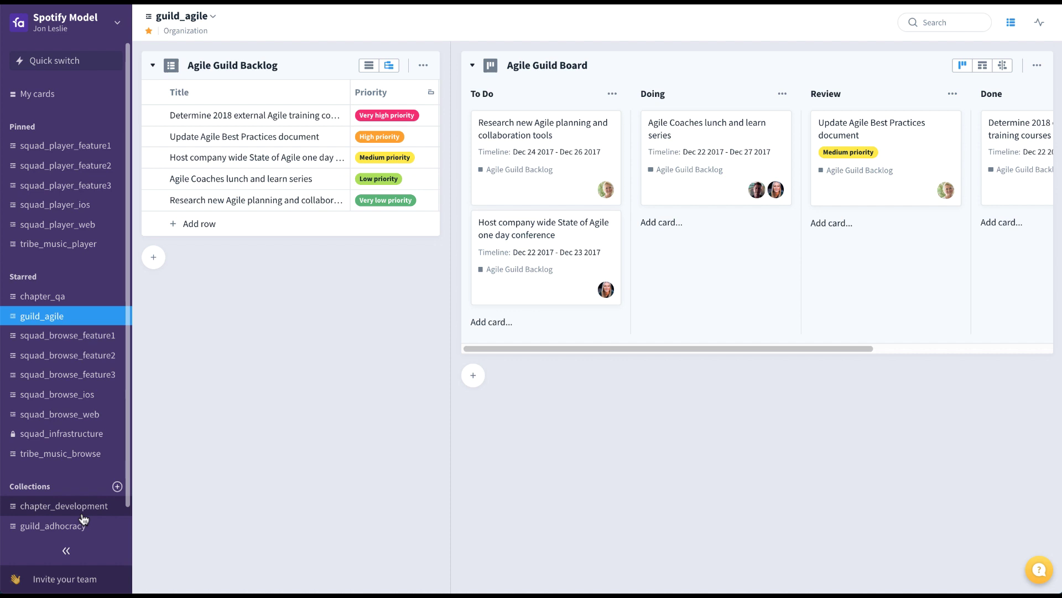
In tribe_music_player, add the QA Chapter Backlog from another collection via a 'Chapter' search.
click(74, 248)
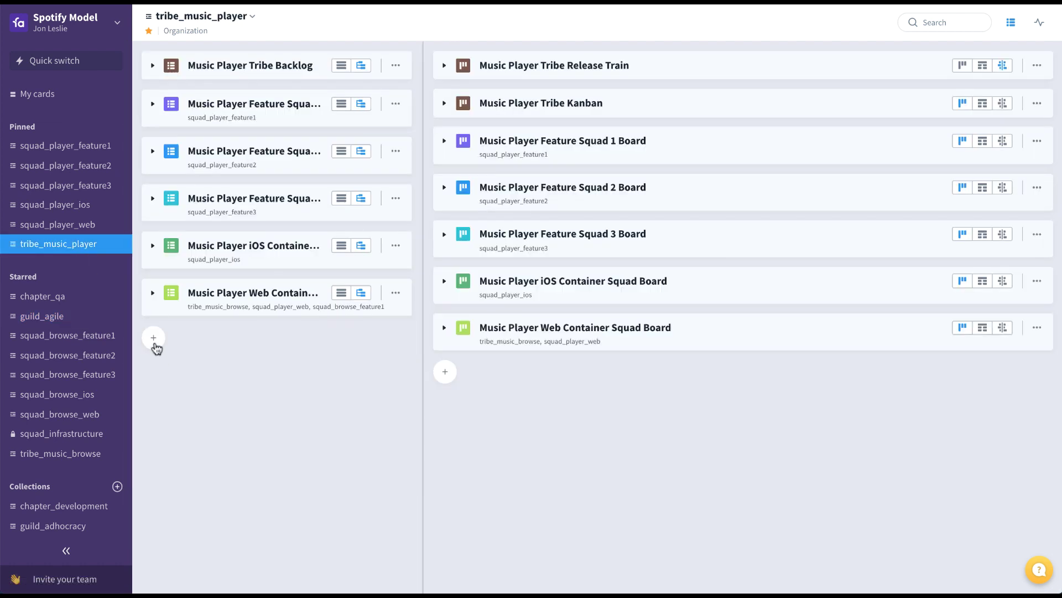
click(153, 339)
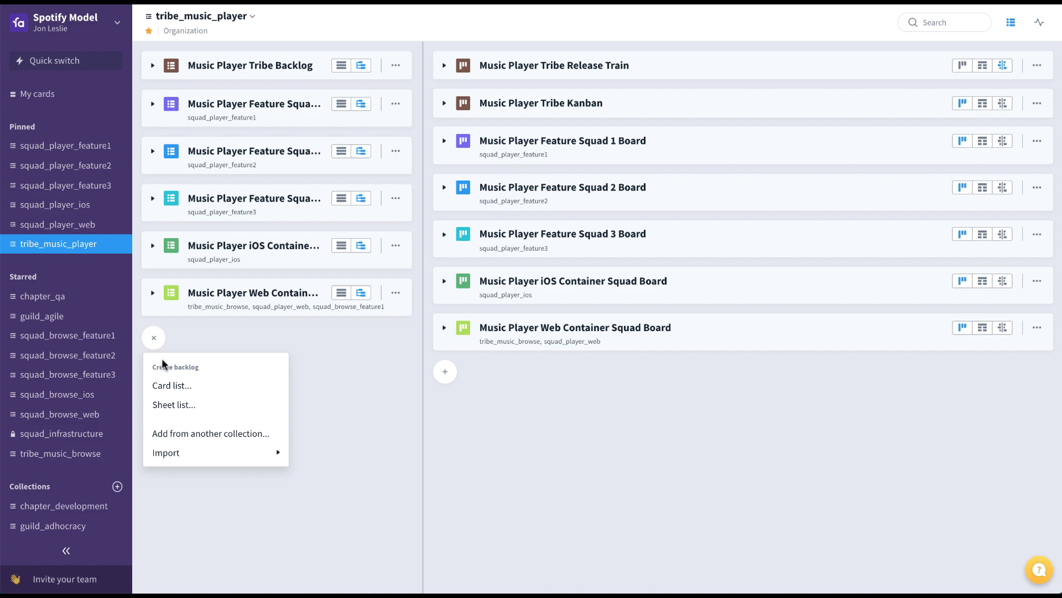
click(229, 433)
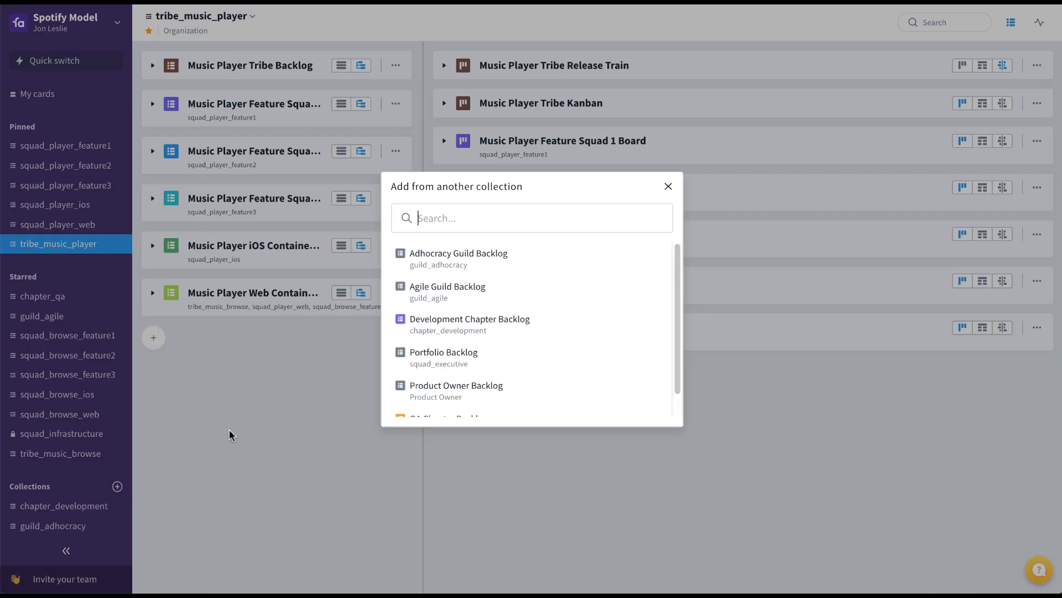
text(Chapter)
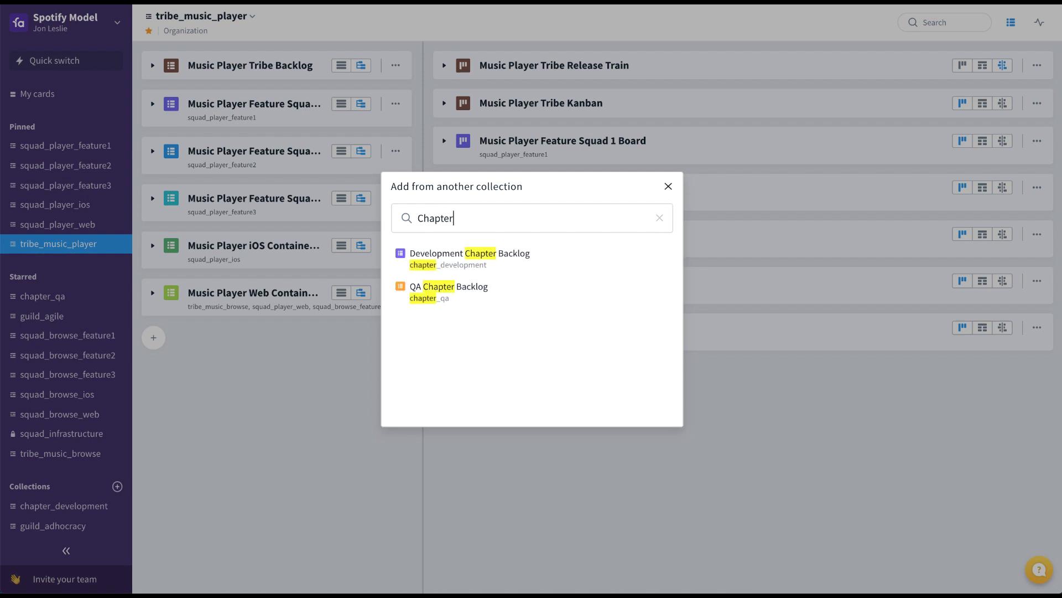
click(471, 300)
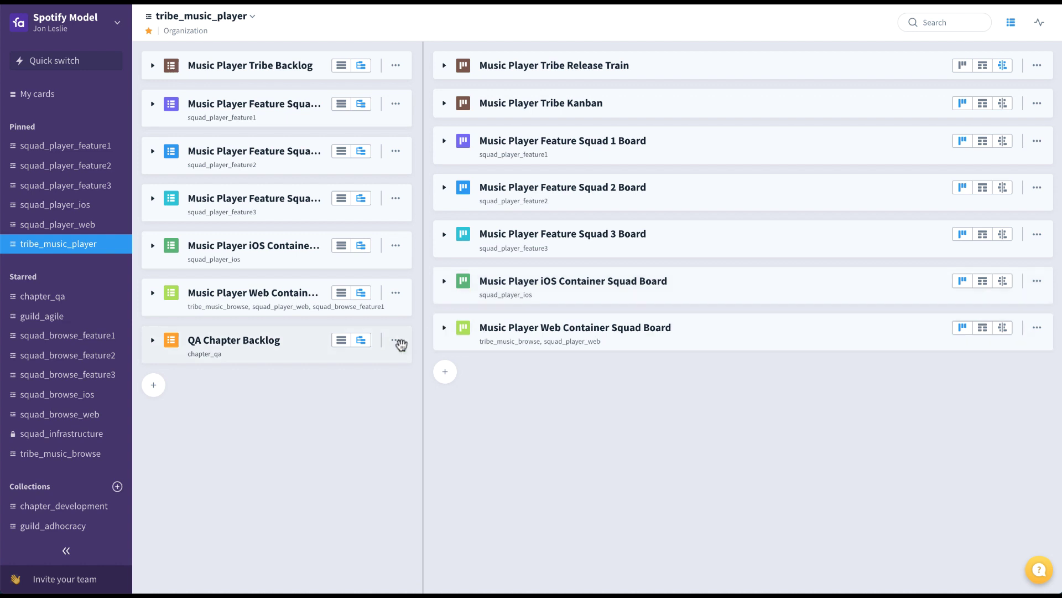
click(156, 340)
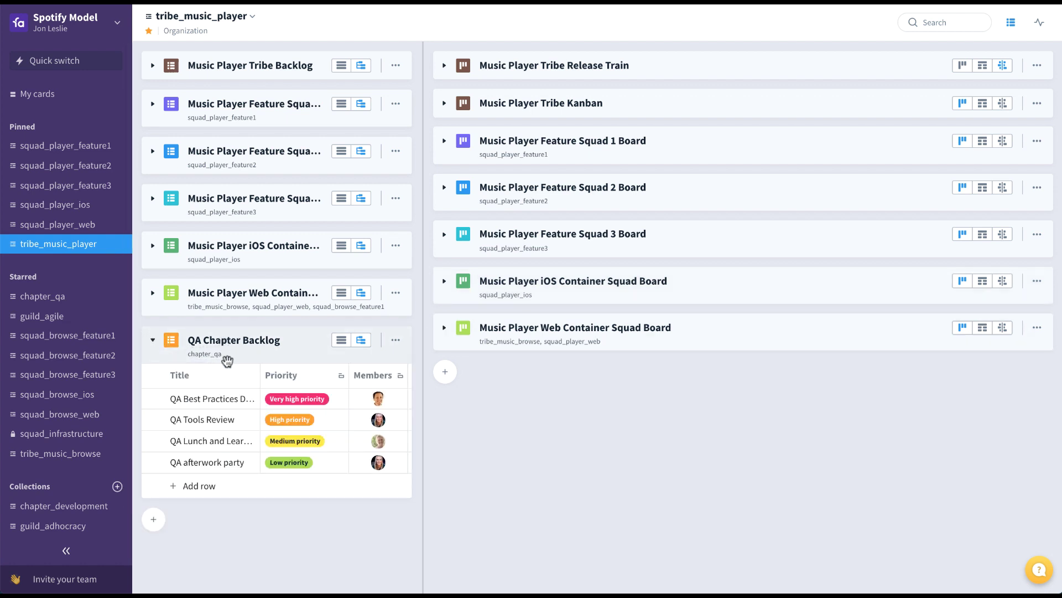
click(83, 301)
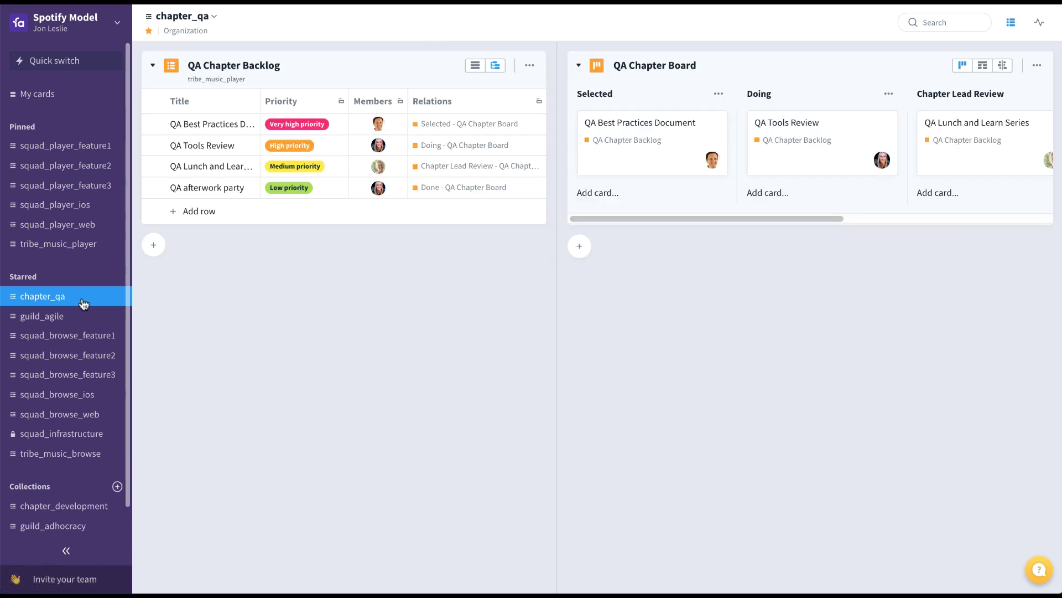
click(84, 247)
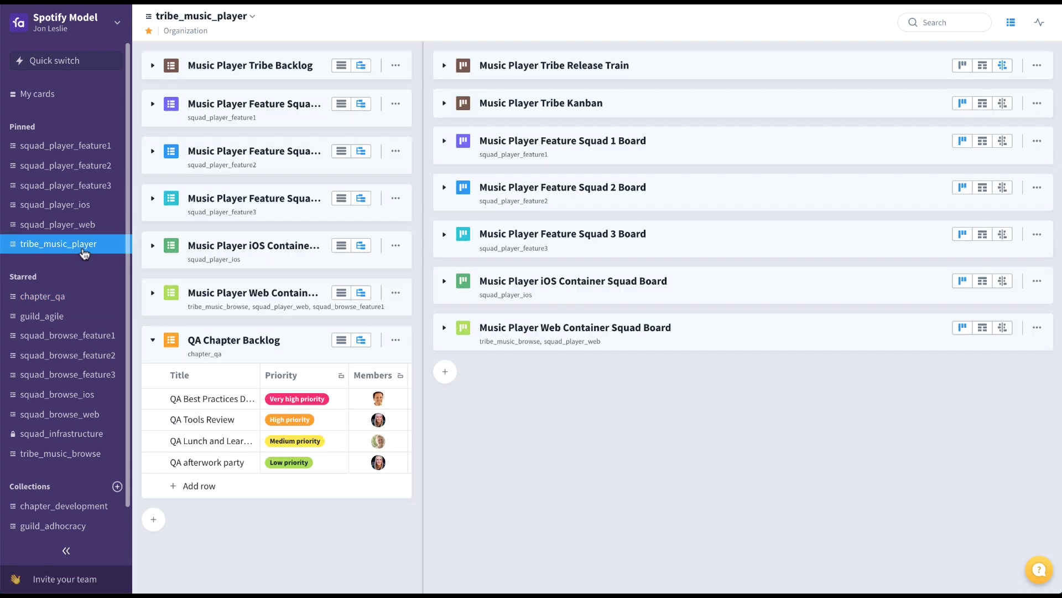
Add the QA Chapter Board to tribe_music_player from another collection.
click(446, 373)
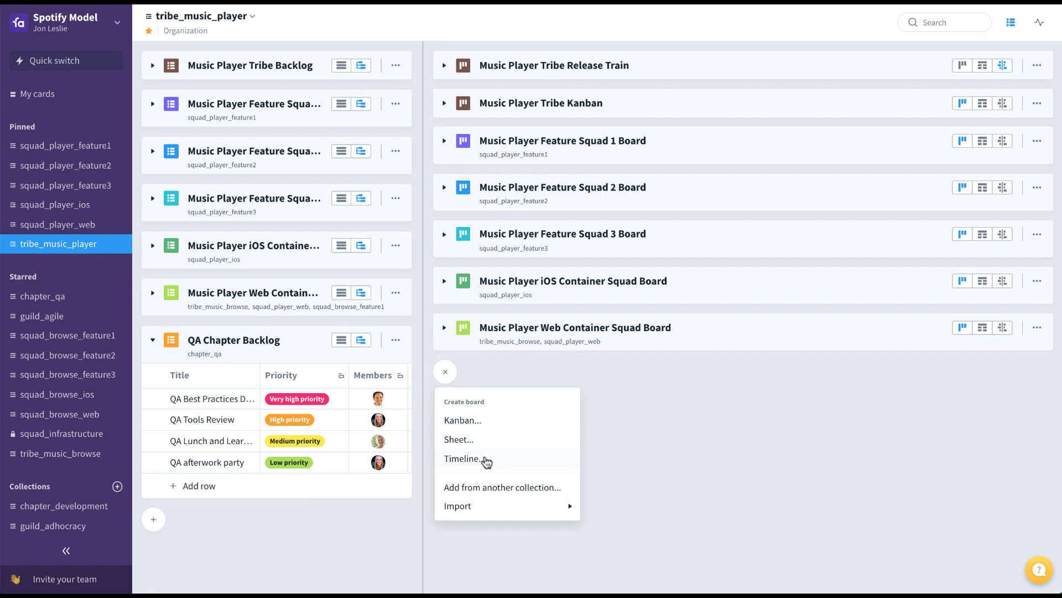
click(497, 486)
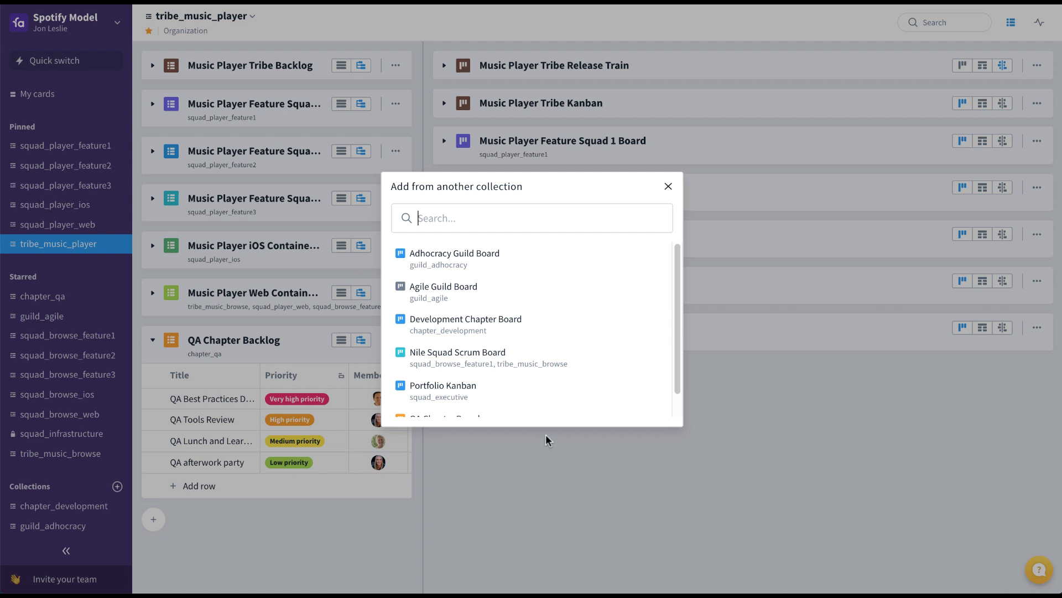
text(Chapt)
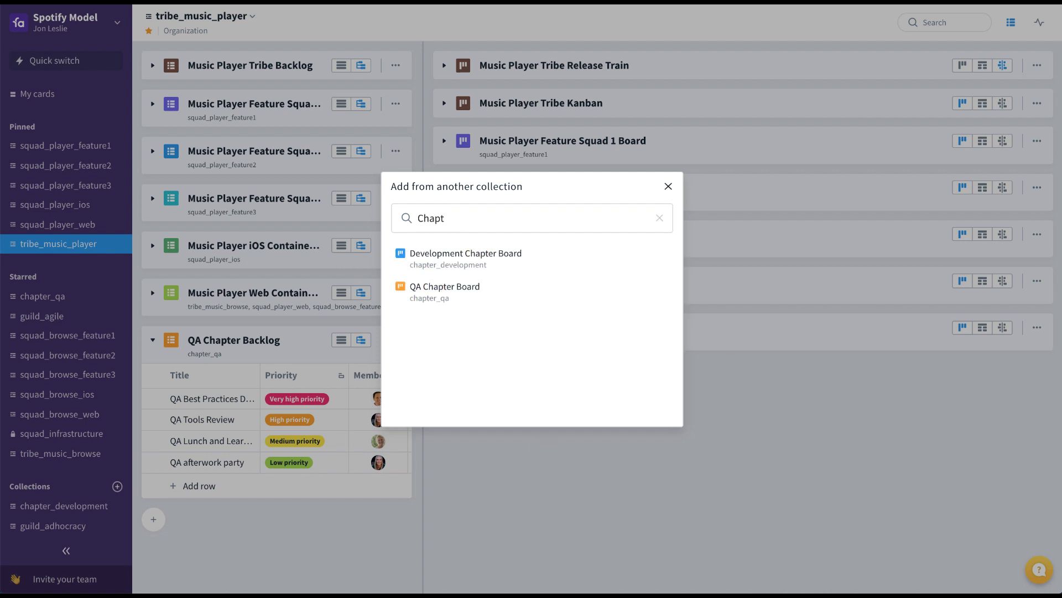
click(463, 292)
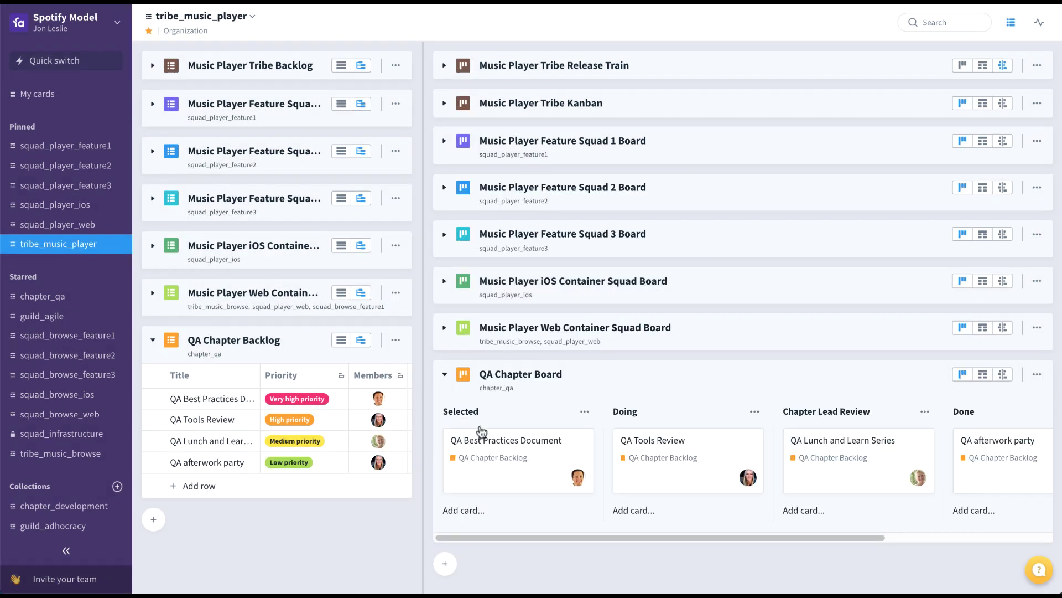
click(159, 526)
Add the Agile Guild Backlog and Agile Guild Board from another collection.
click(191, 471)
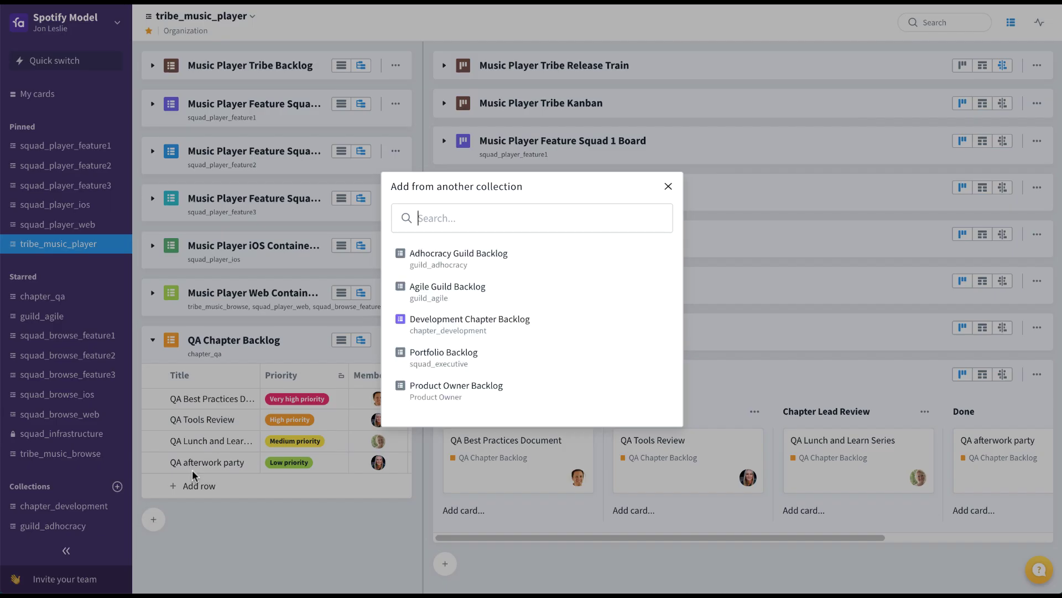
click(448, 289)
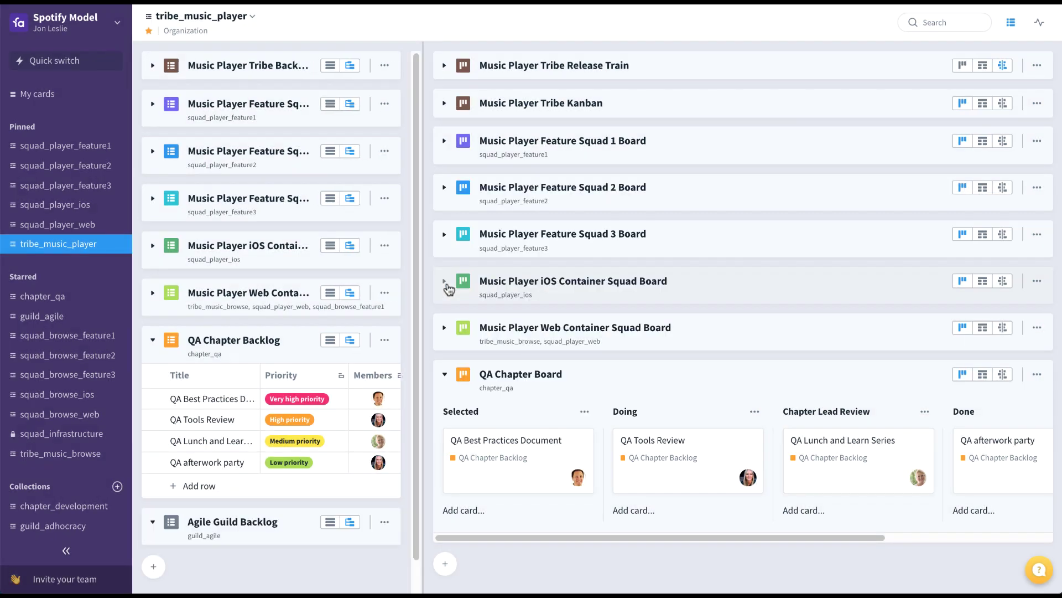
click(447, 564)
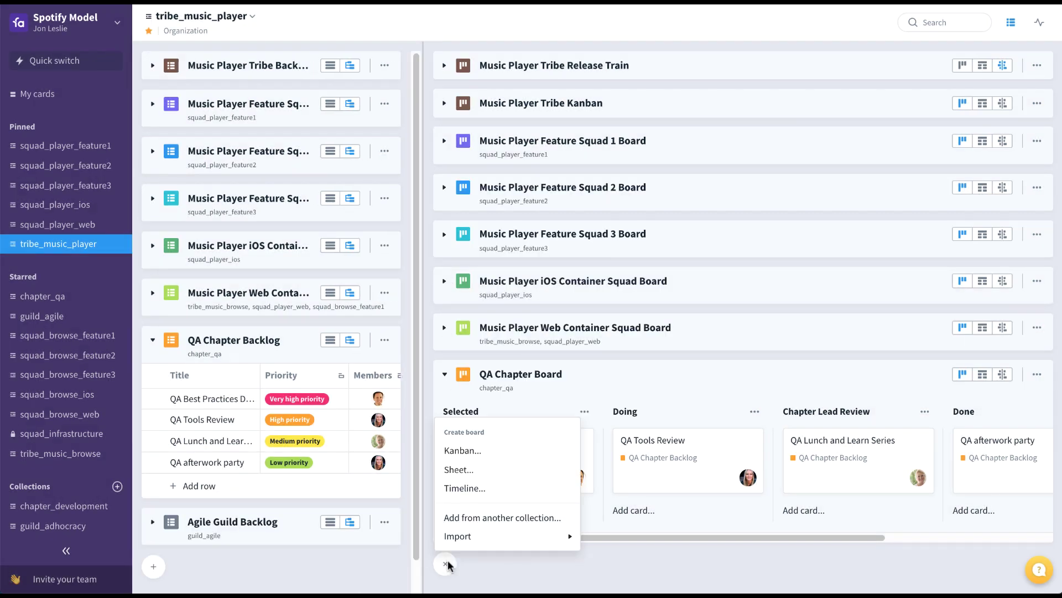
click(483, 514)
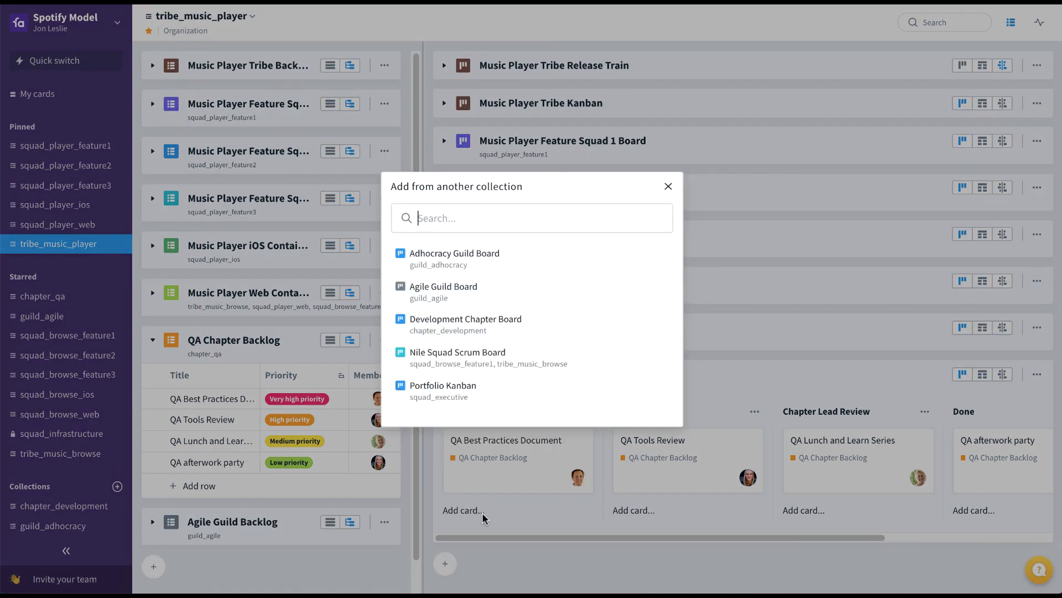
click(487, 284)
Collapse the QA Chapter Backlog, Agile Guild Backlog and Agile Guild Board sections.
scroll(503, 359, down, 5)
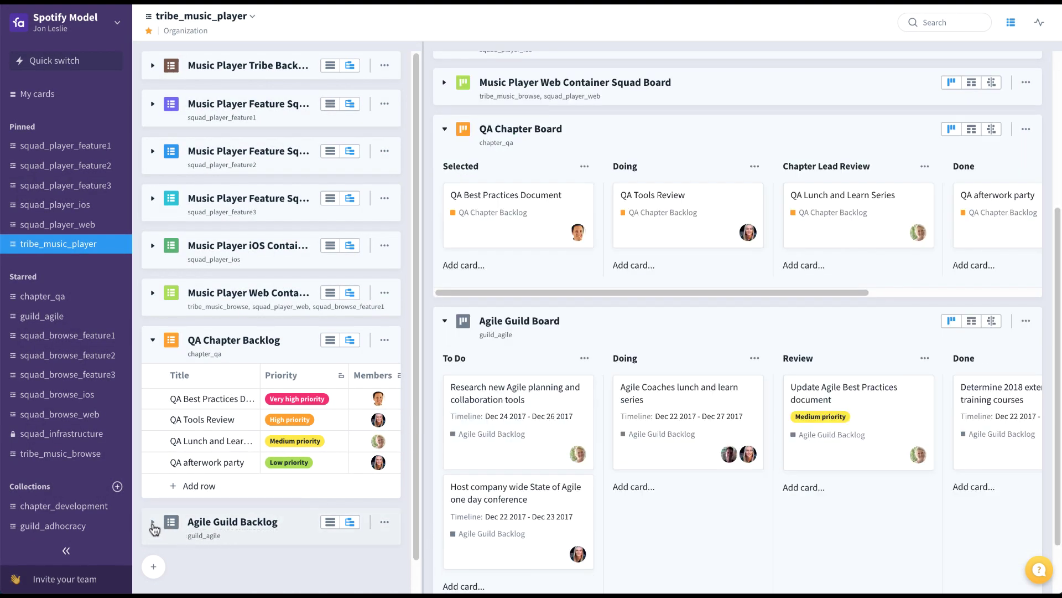
click(162, 524)
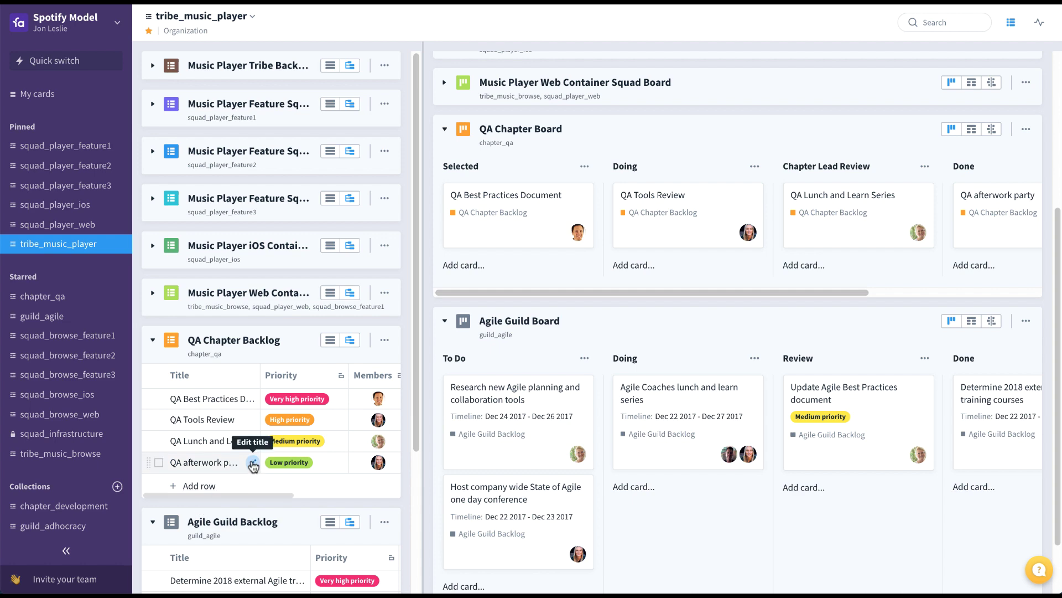
click(153, 340)
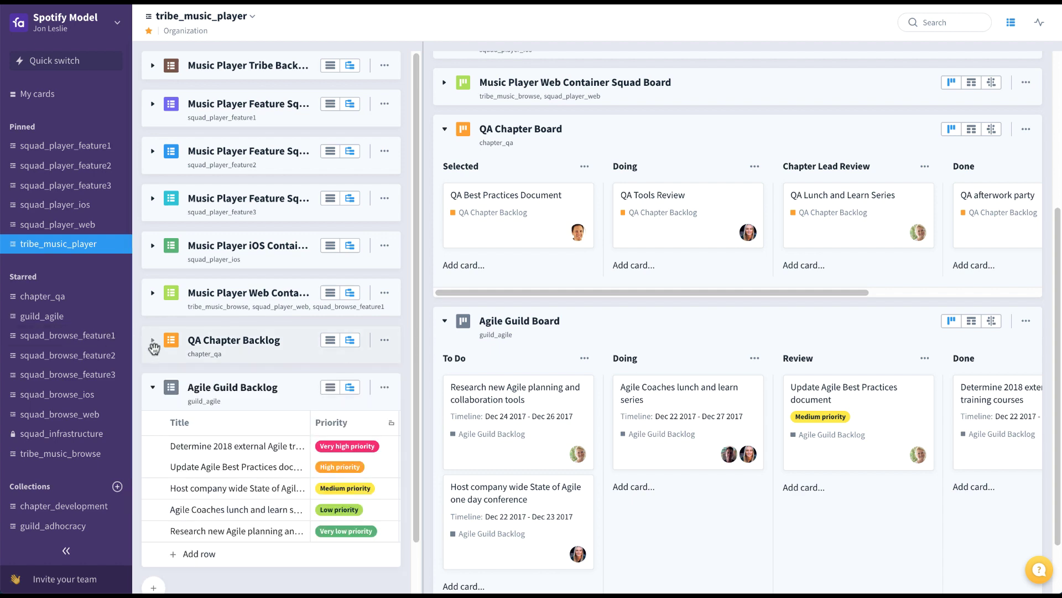
click(152, 387)
click(445, 322)
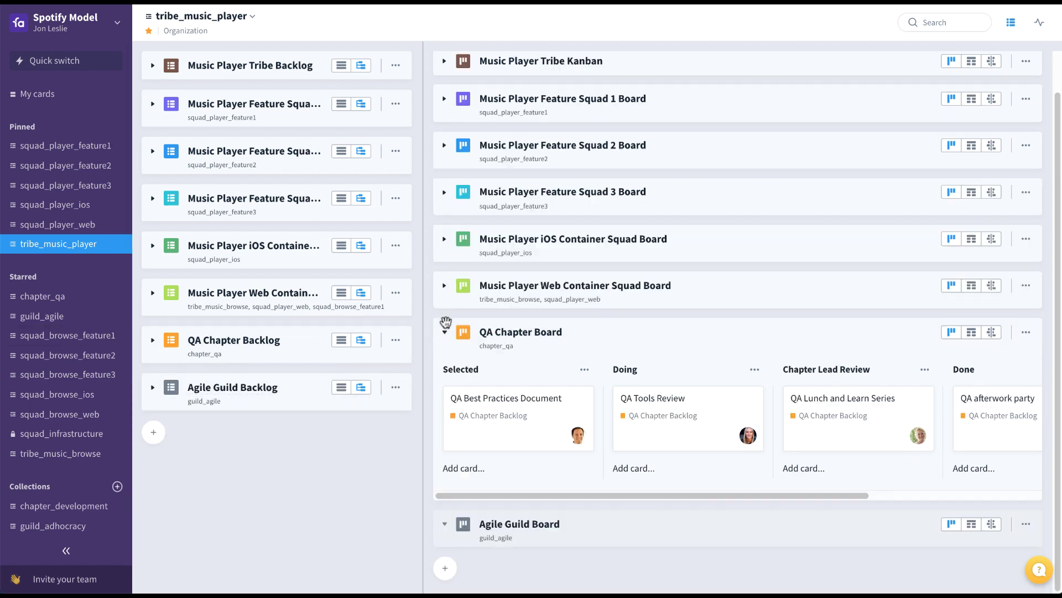
click(444, 333)
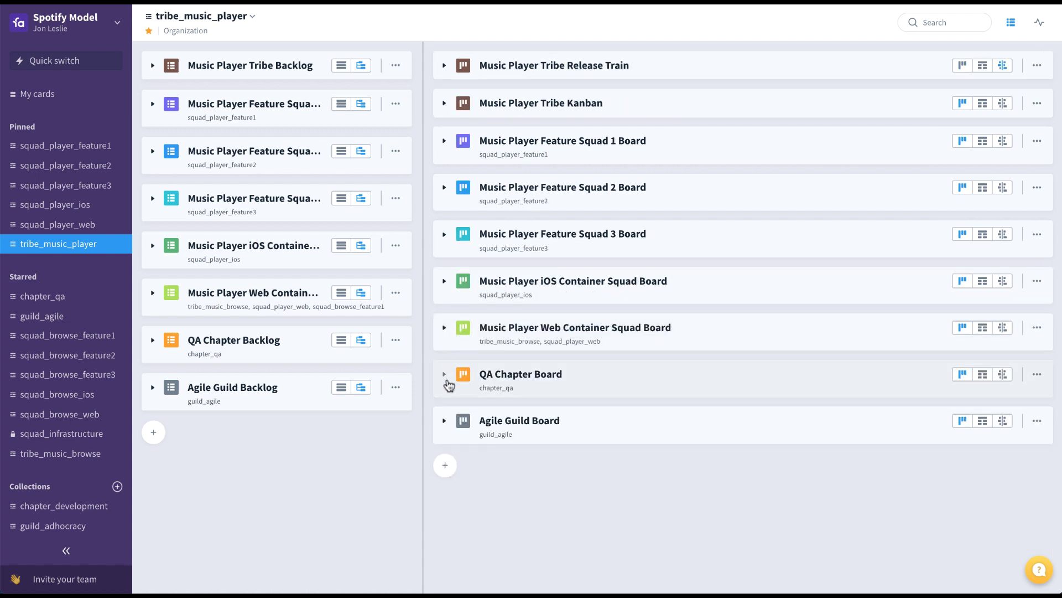